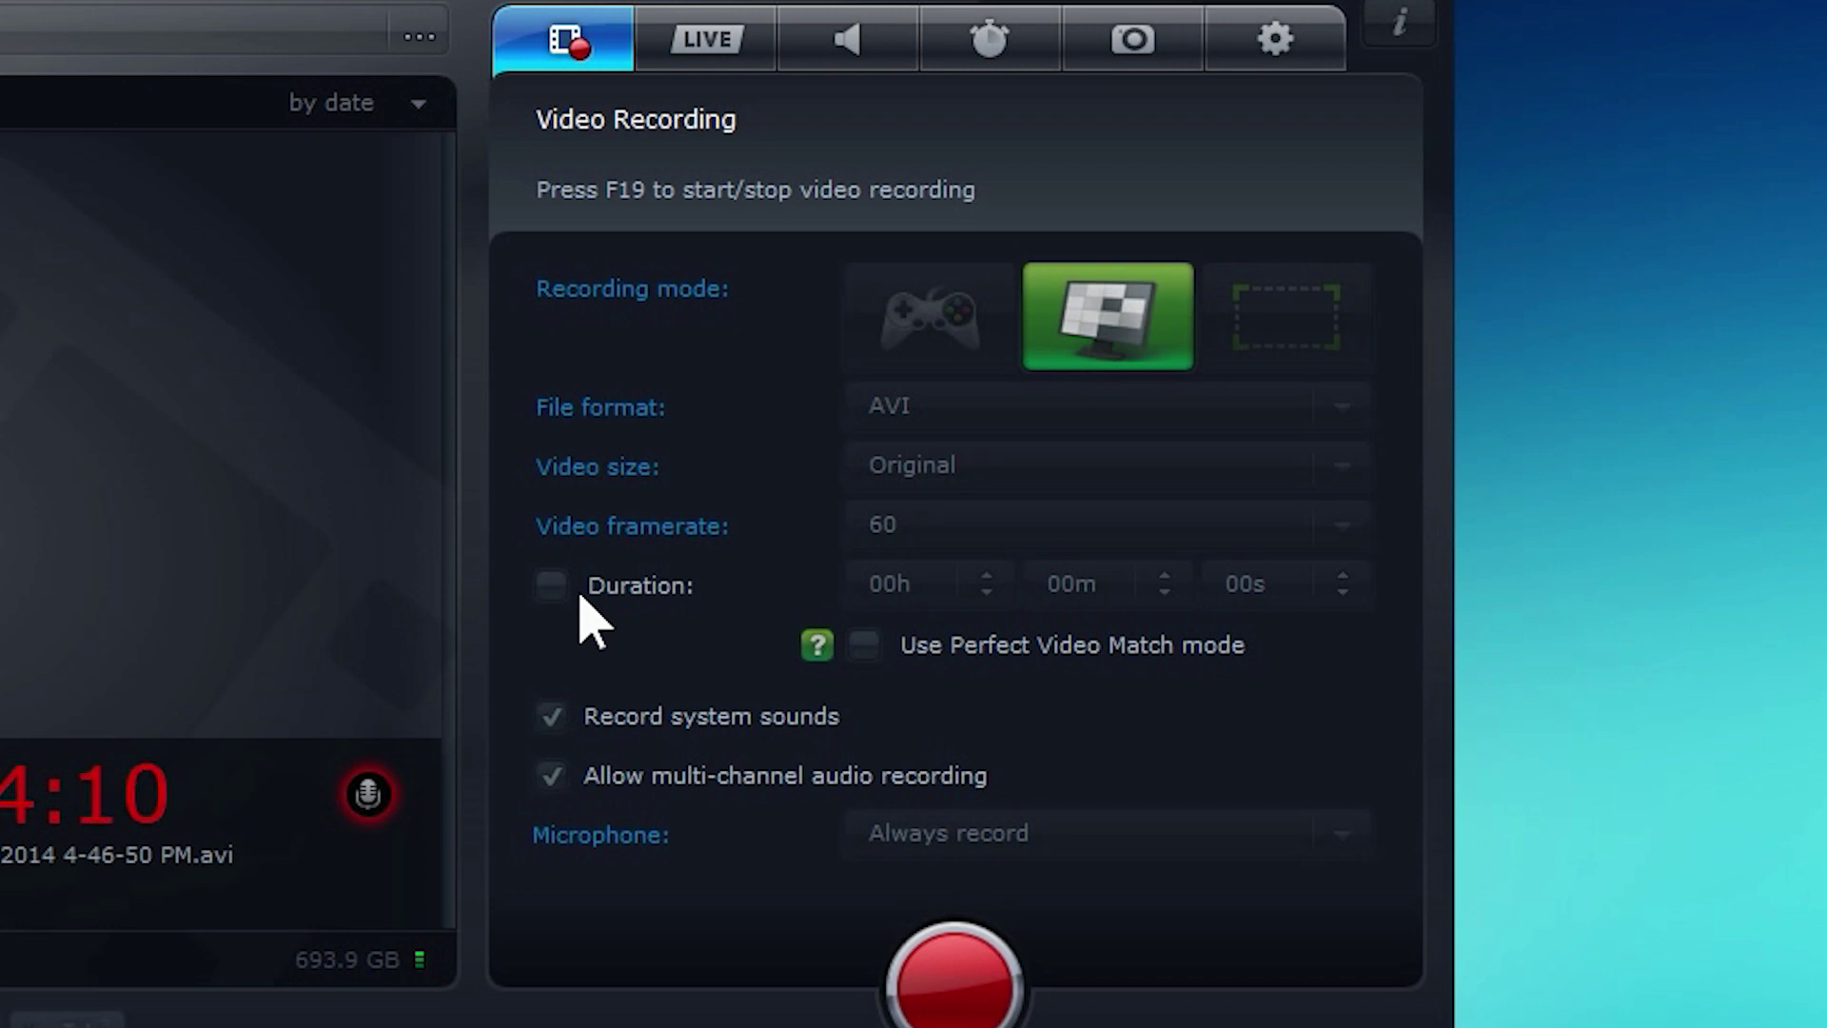
- Show the live broadcast settings: YouTube at 480p, 30 fps, 1.531 Mbps
click(687, 81)
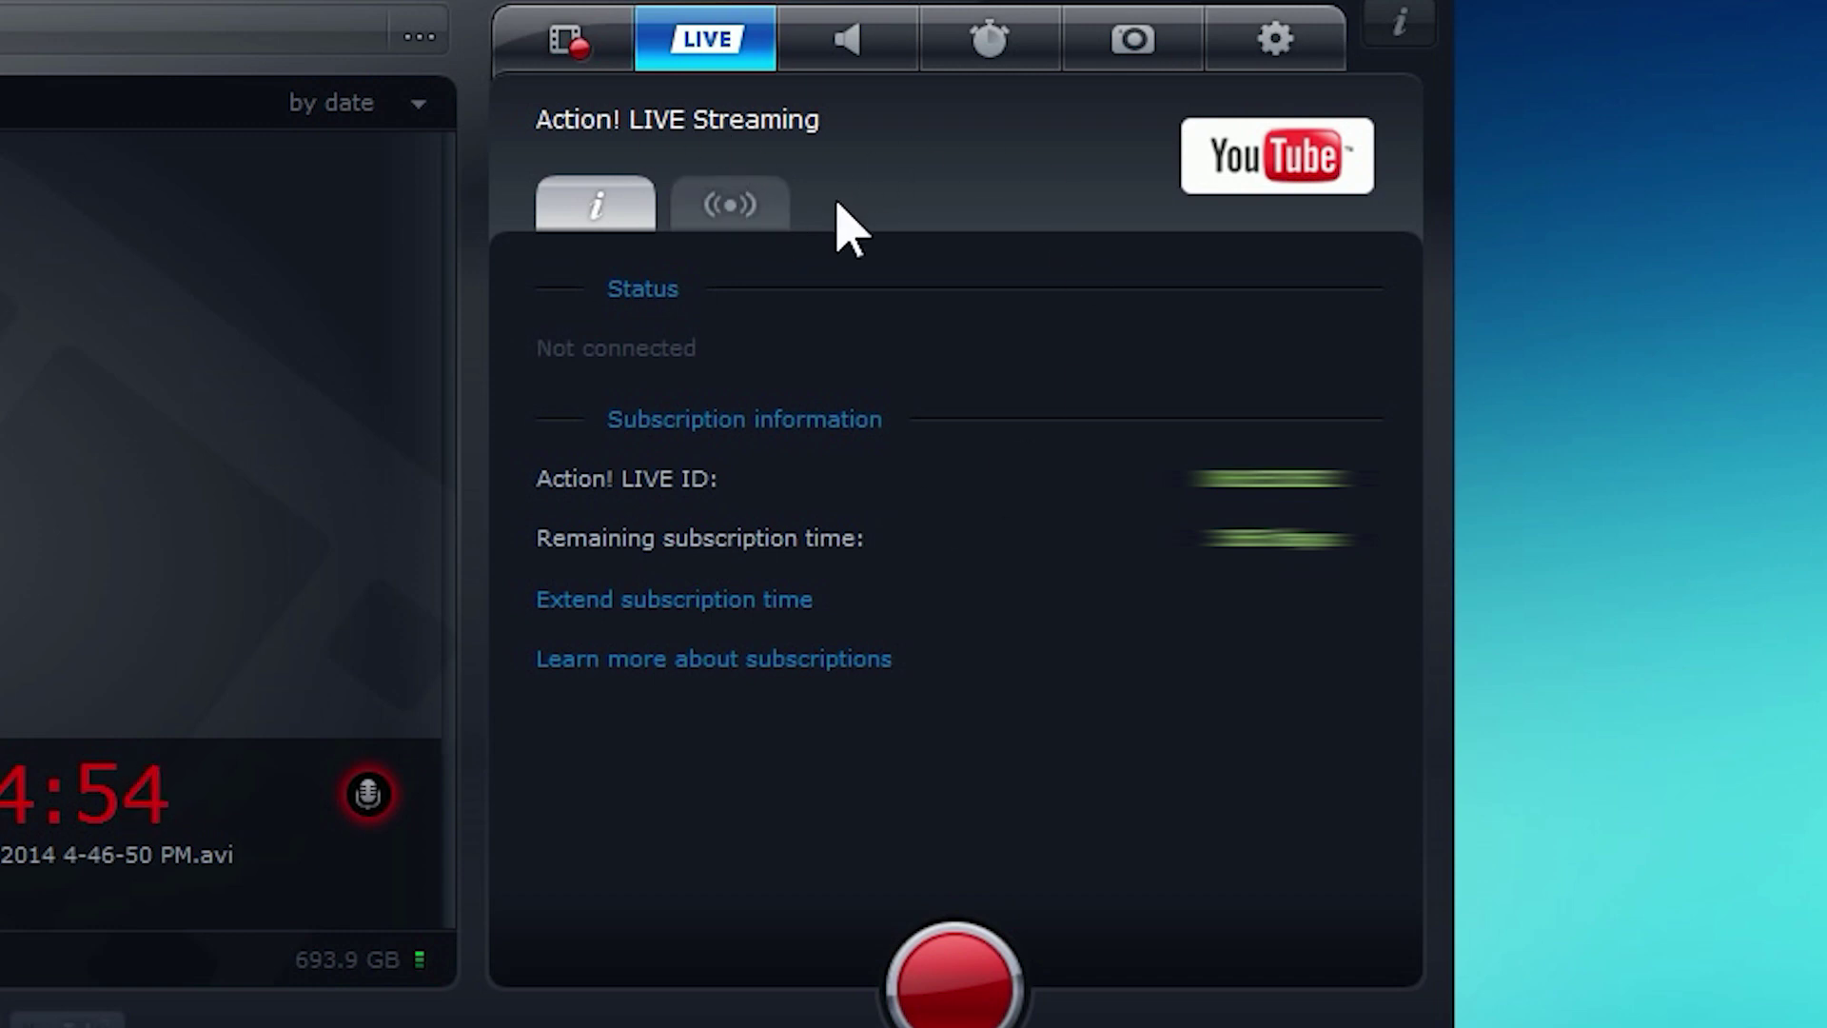
click(727, 211)
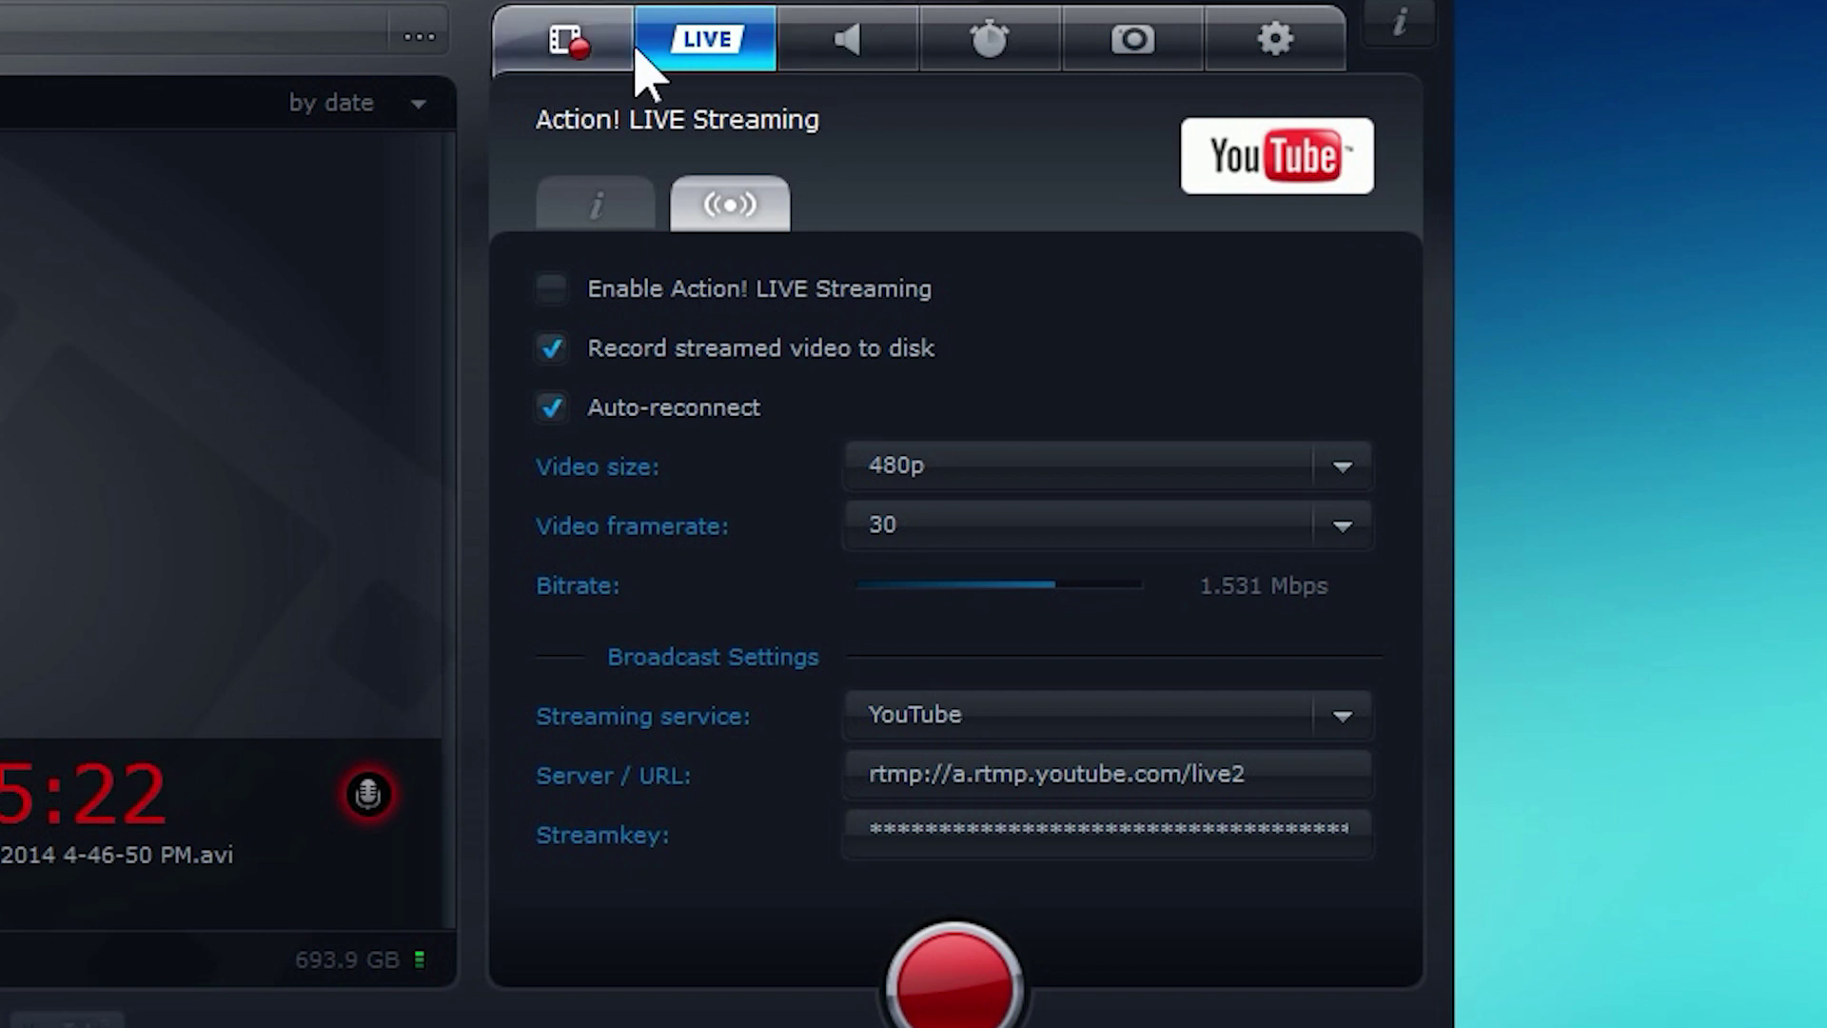
- Show the Audio Recording page with WAV output and microphone set to Do not record
click(824, 59)
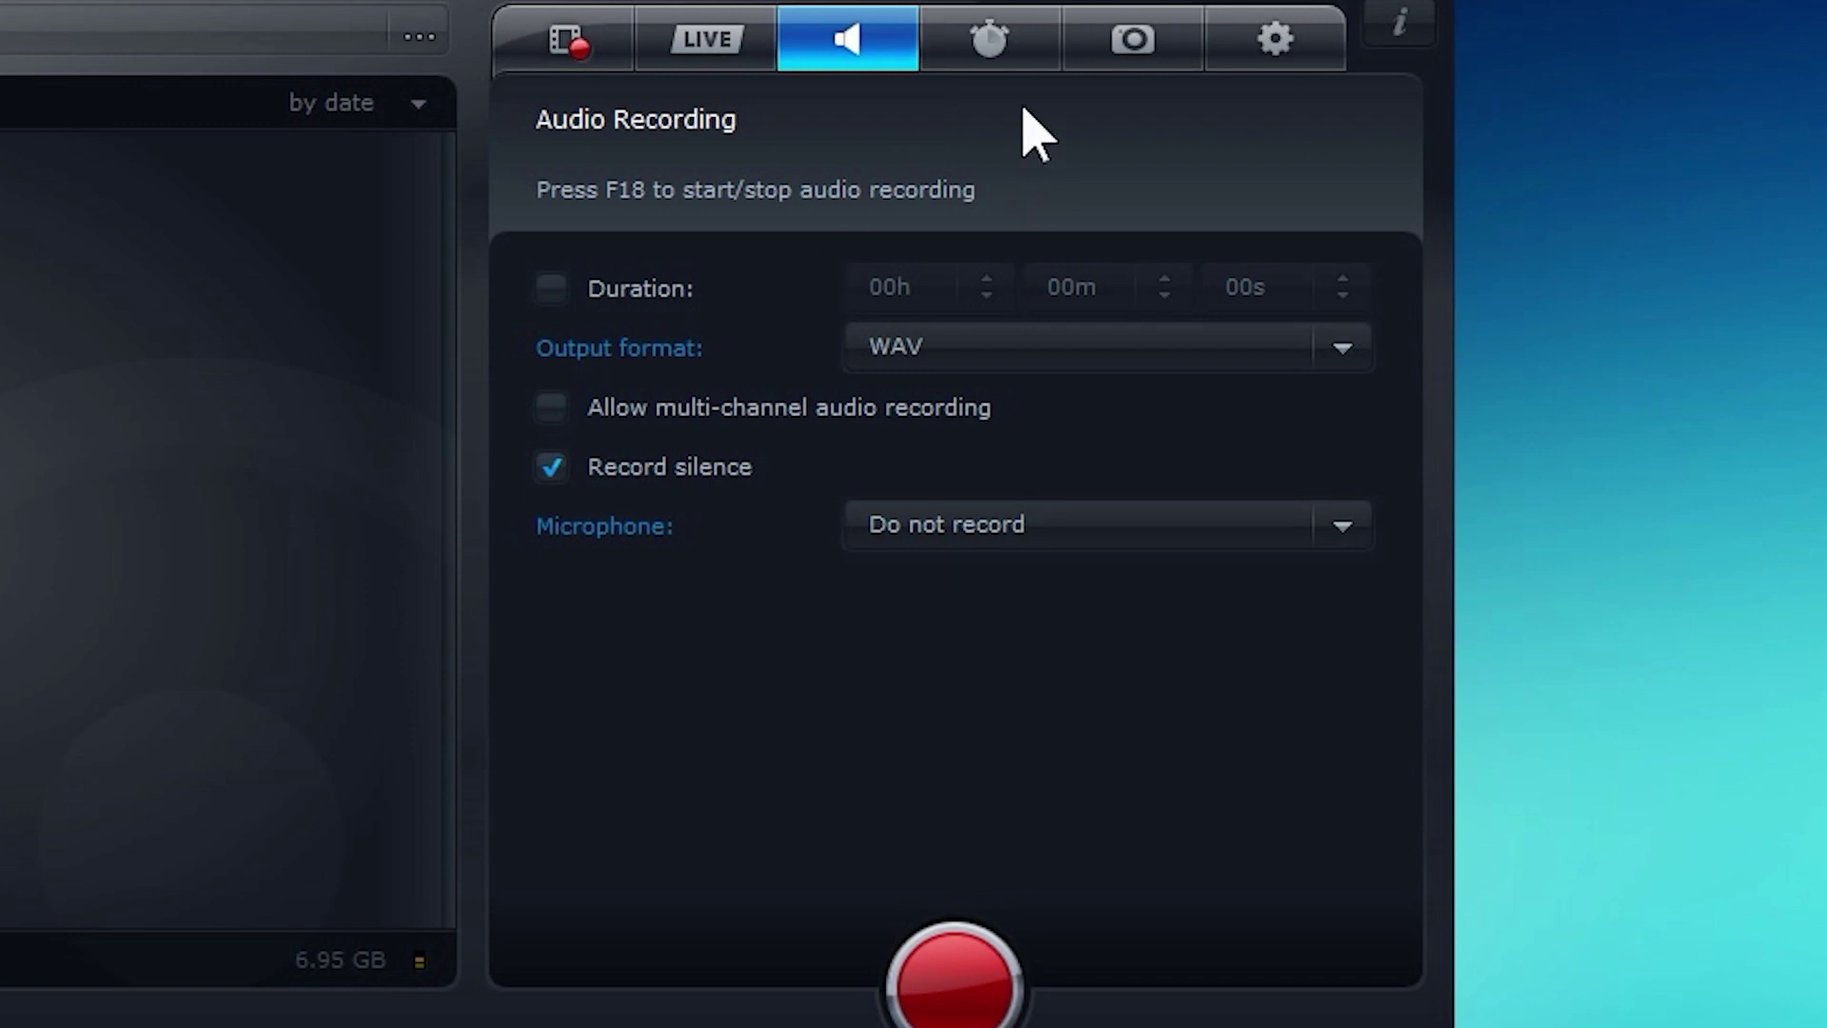
- Show the Benchmarking page with the duration limit off and system specification listed
click(992, 61)
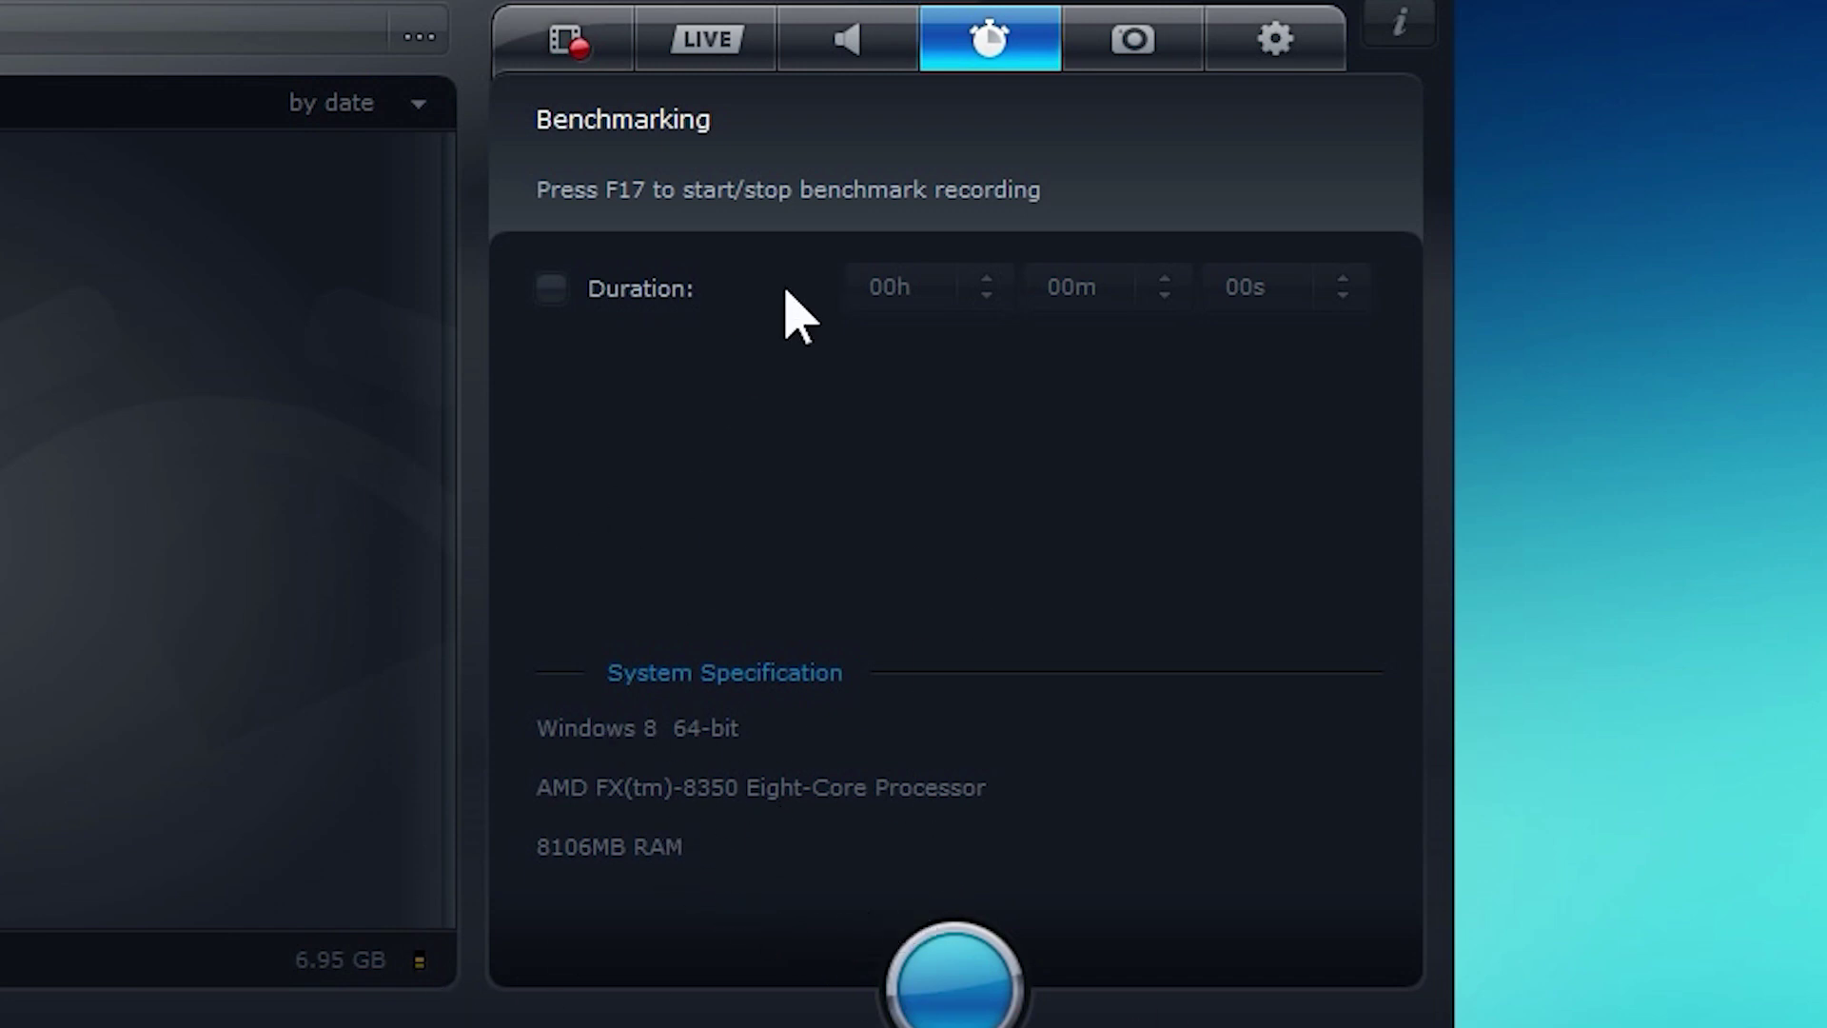
- Review the screenshot area and file format choices, keeping Entire desktop and PNG
click(1195, 57)
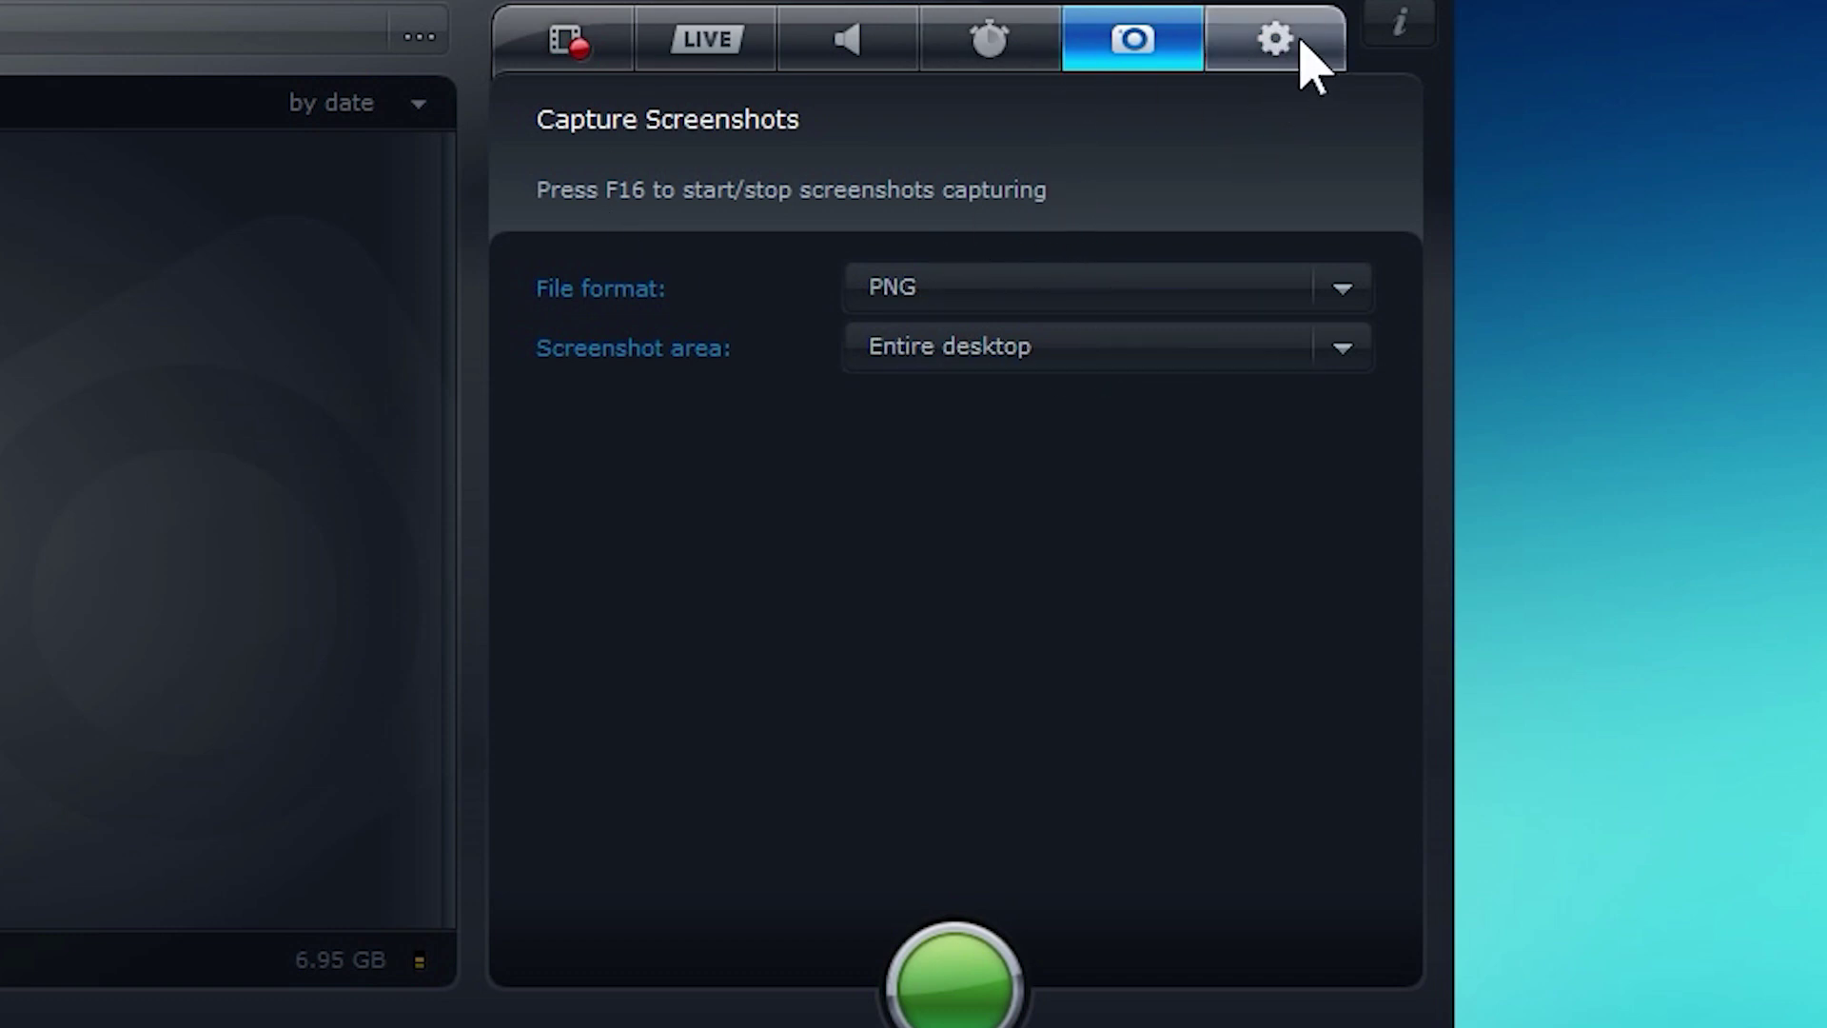
click(1154, 348)
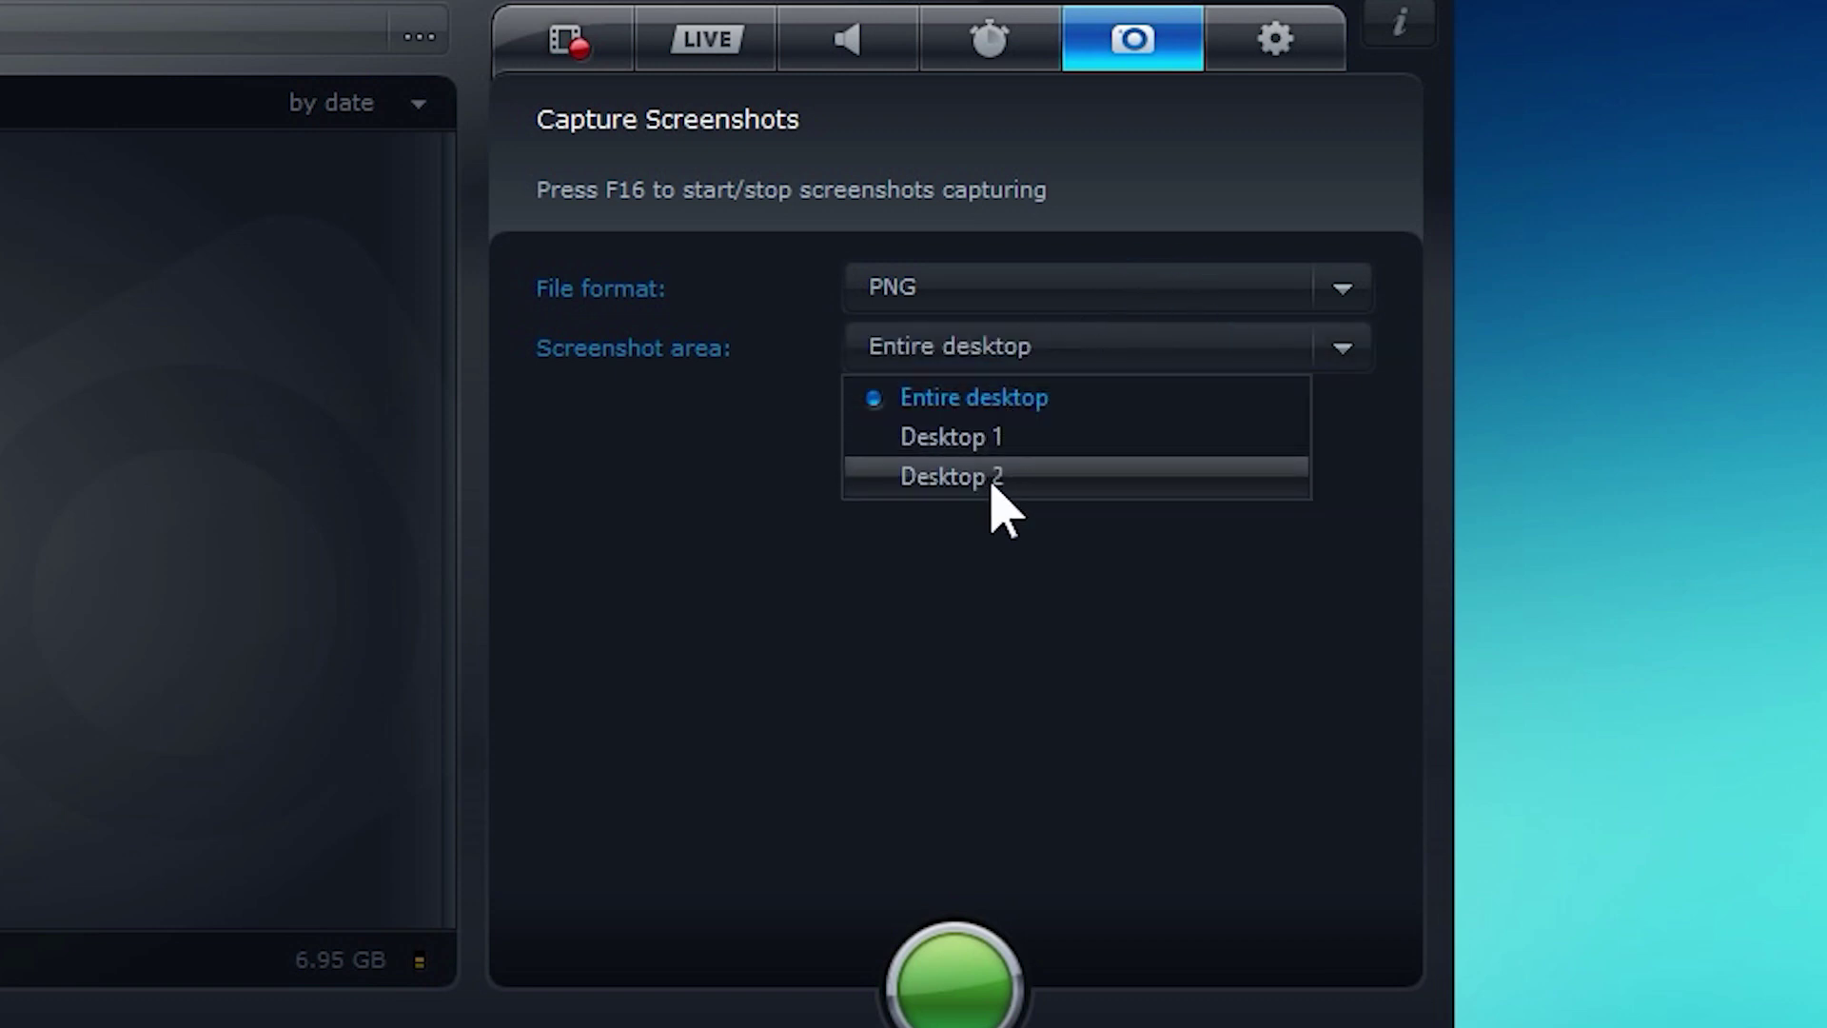
click(1003, 298)
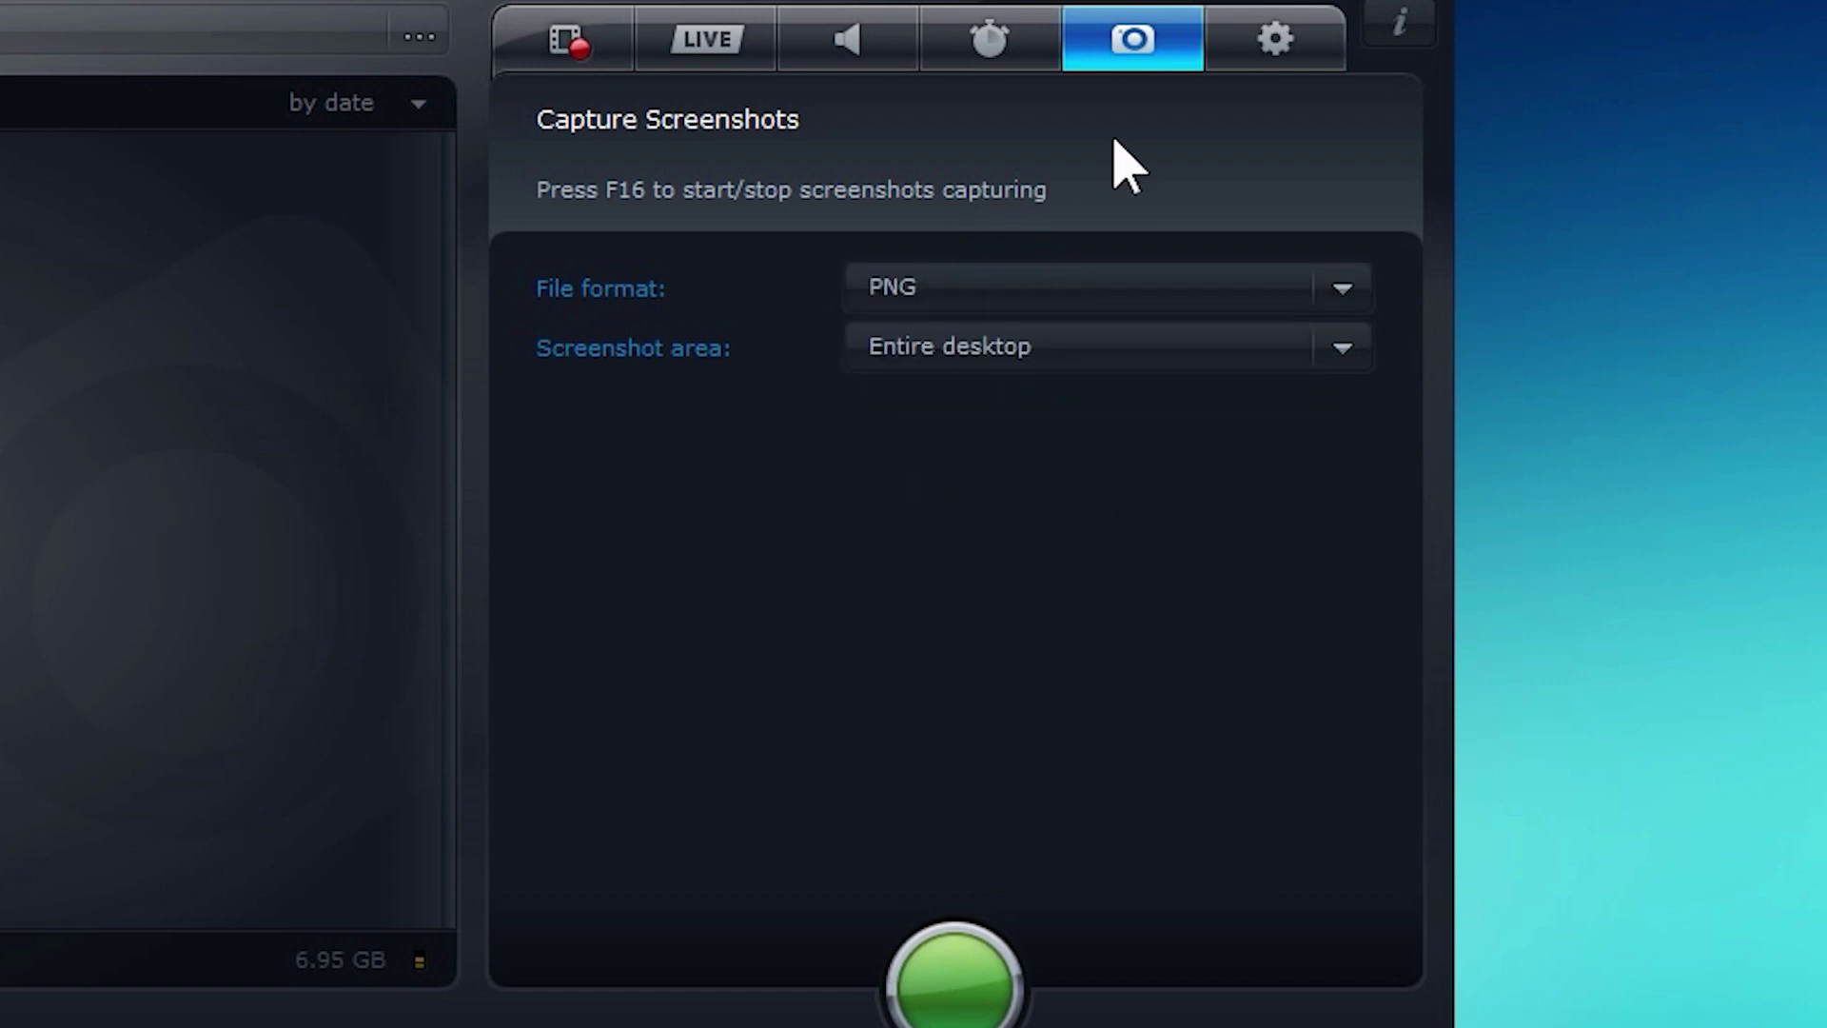
click(1276, 55)
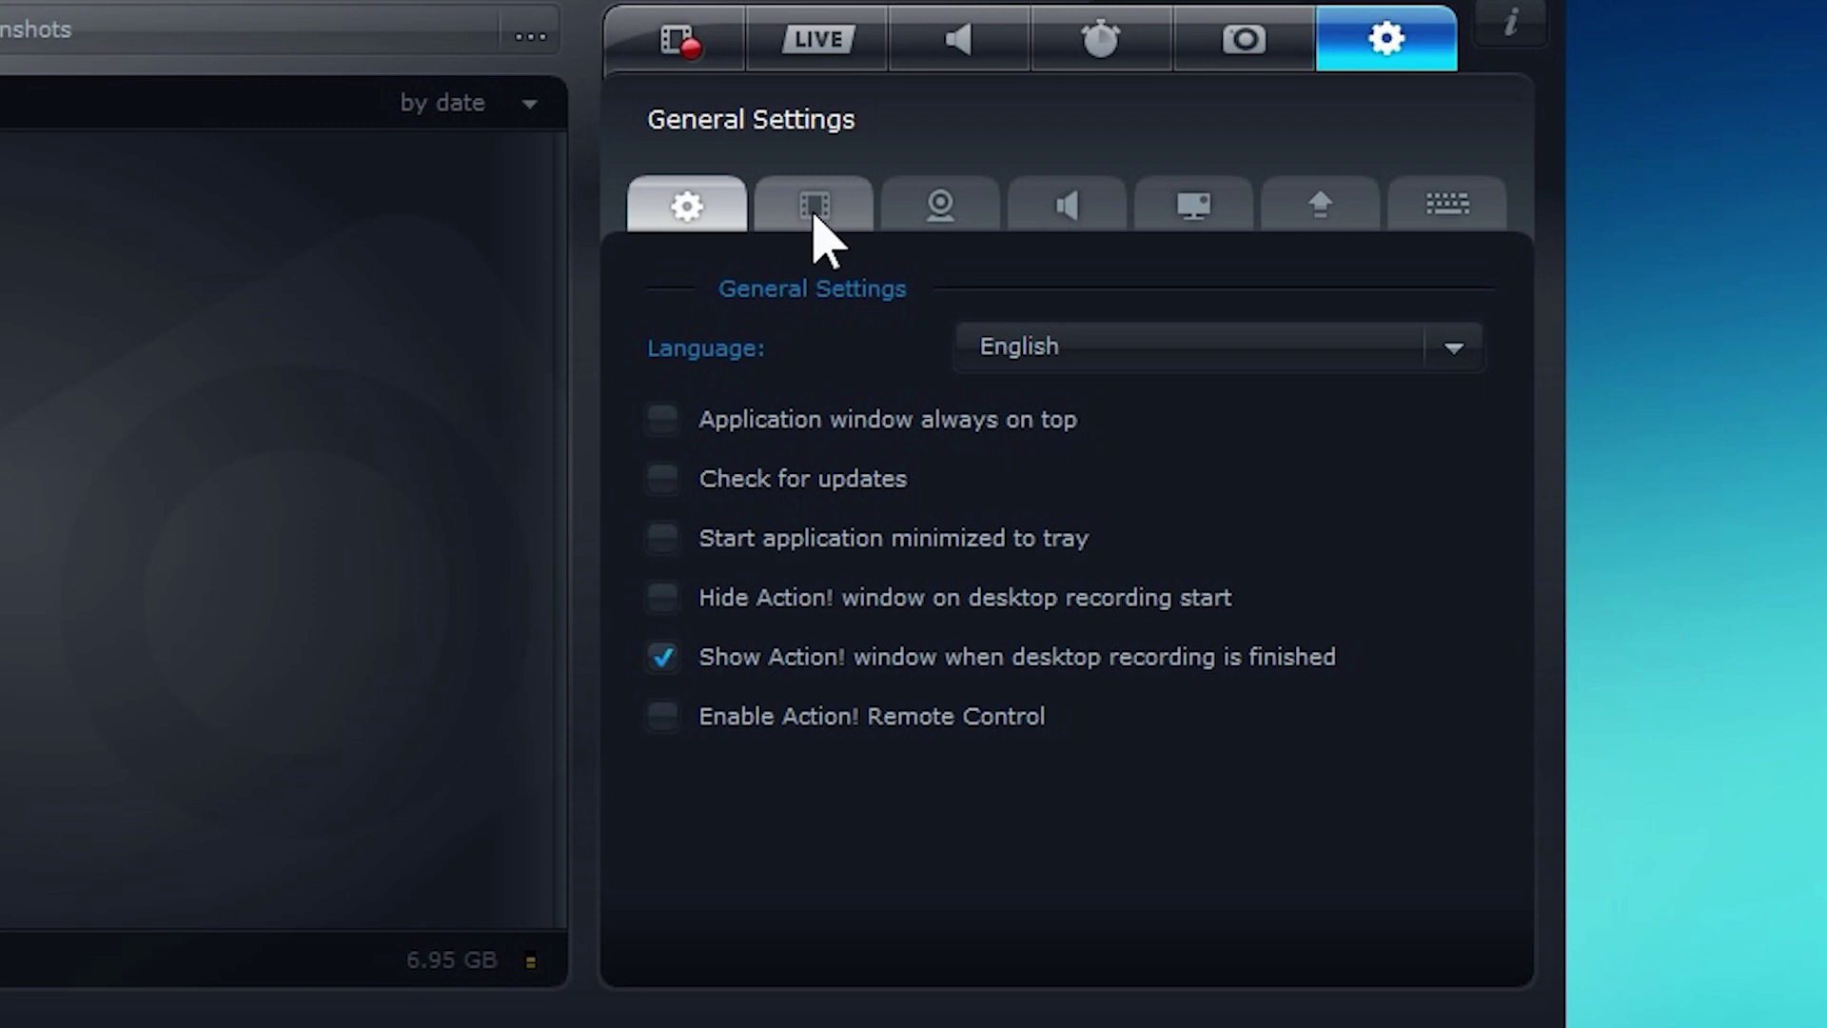
- Show Video Recording Settings: High quality, 100% bitrate, 0-255 input range, overlay off
click(800, 211)
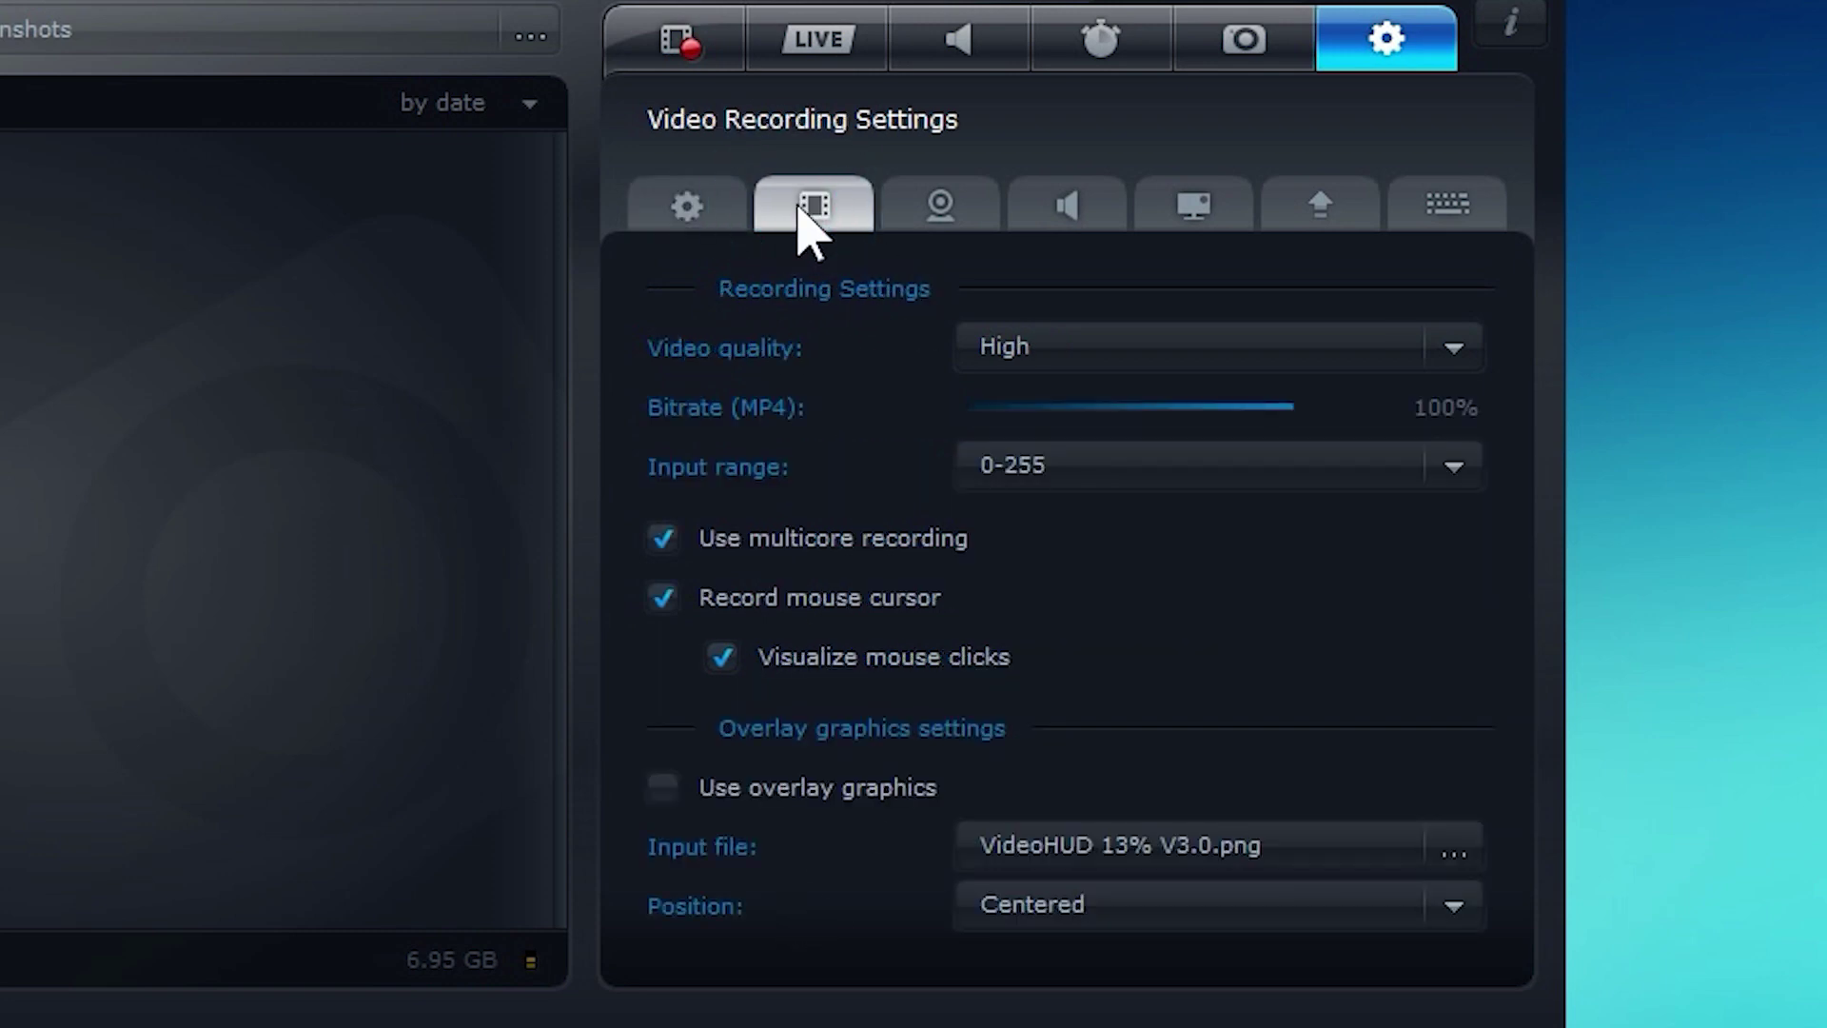
- Lower the MP4 bitrate to 75%, keeping High video quality
click(733, 221)
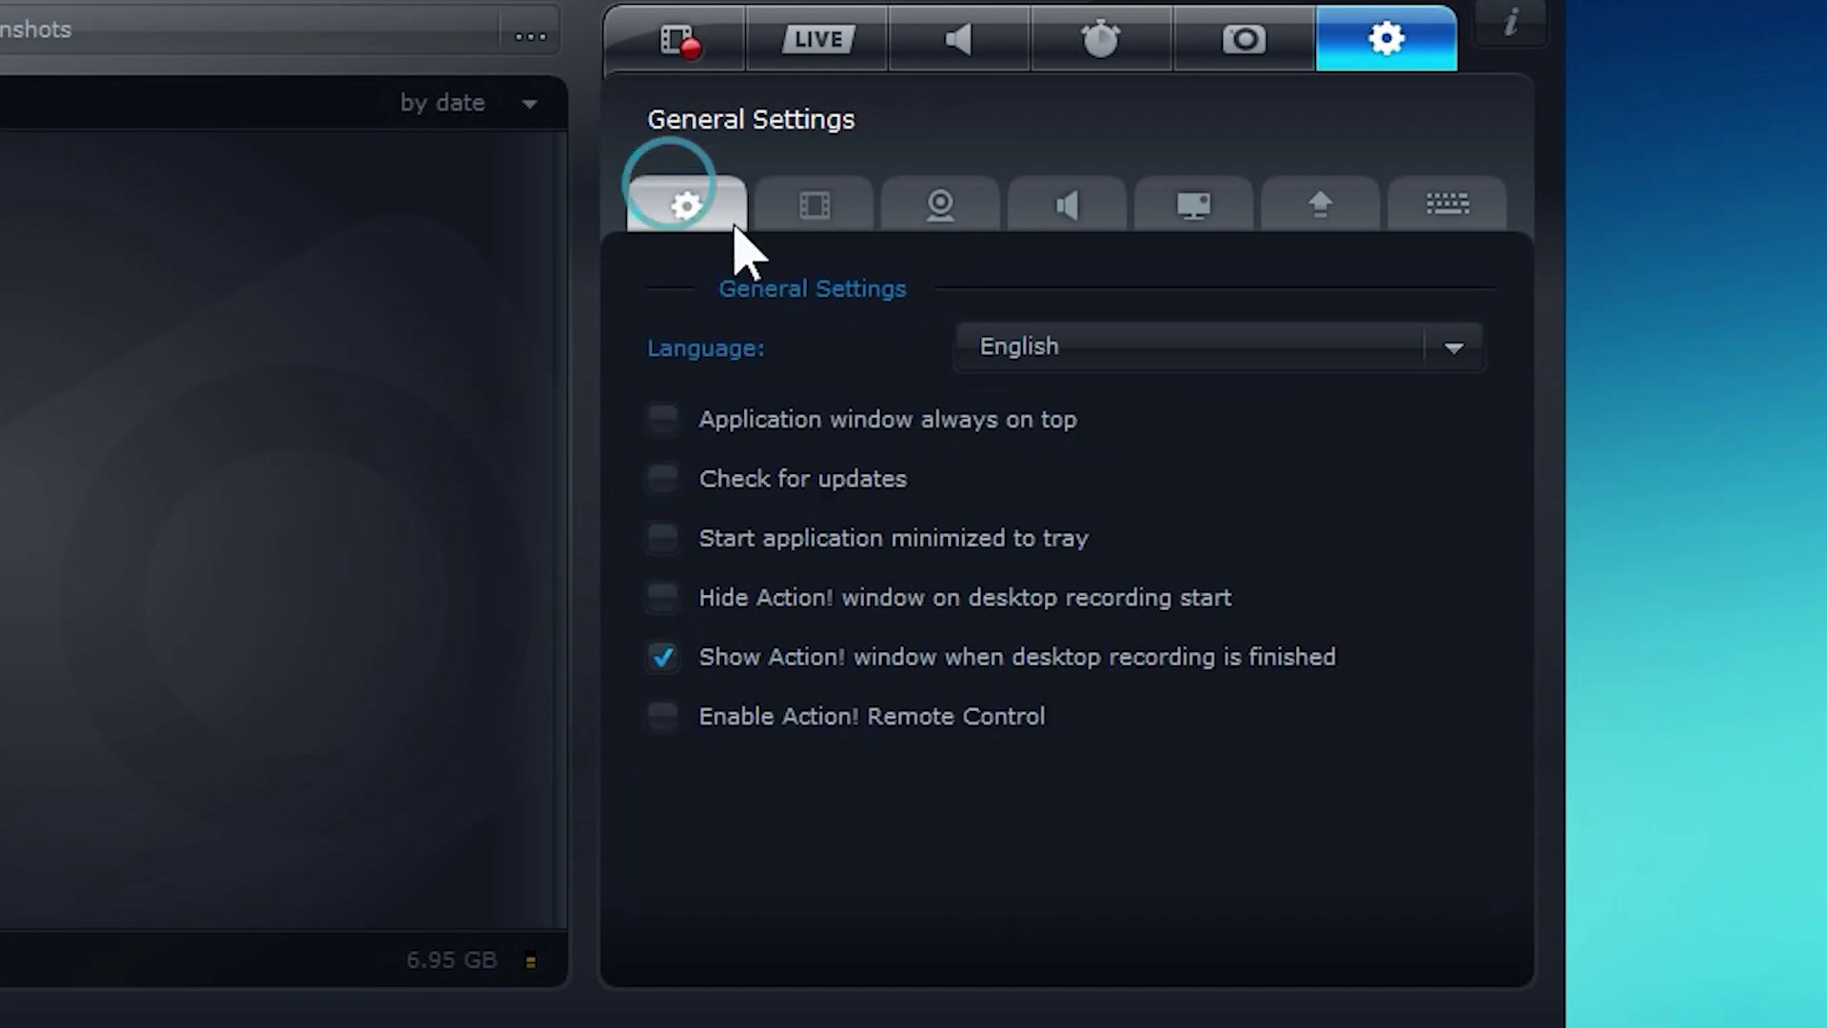
click(847, 232)
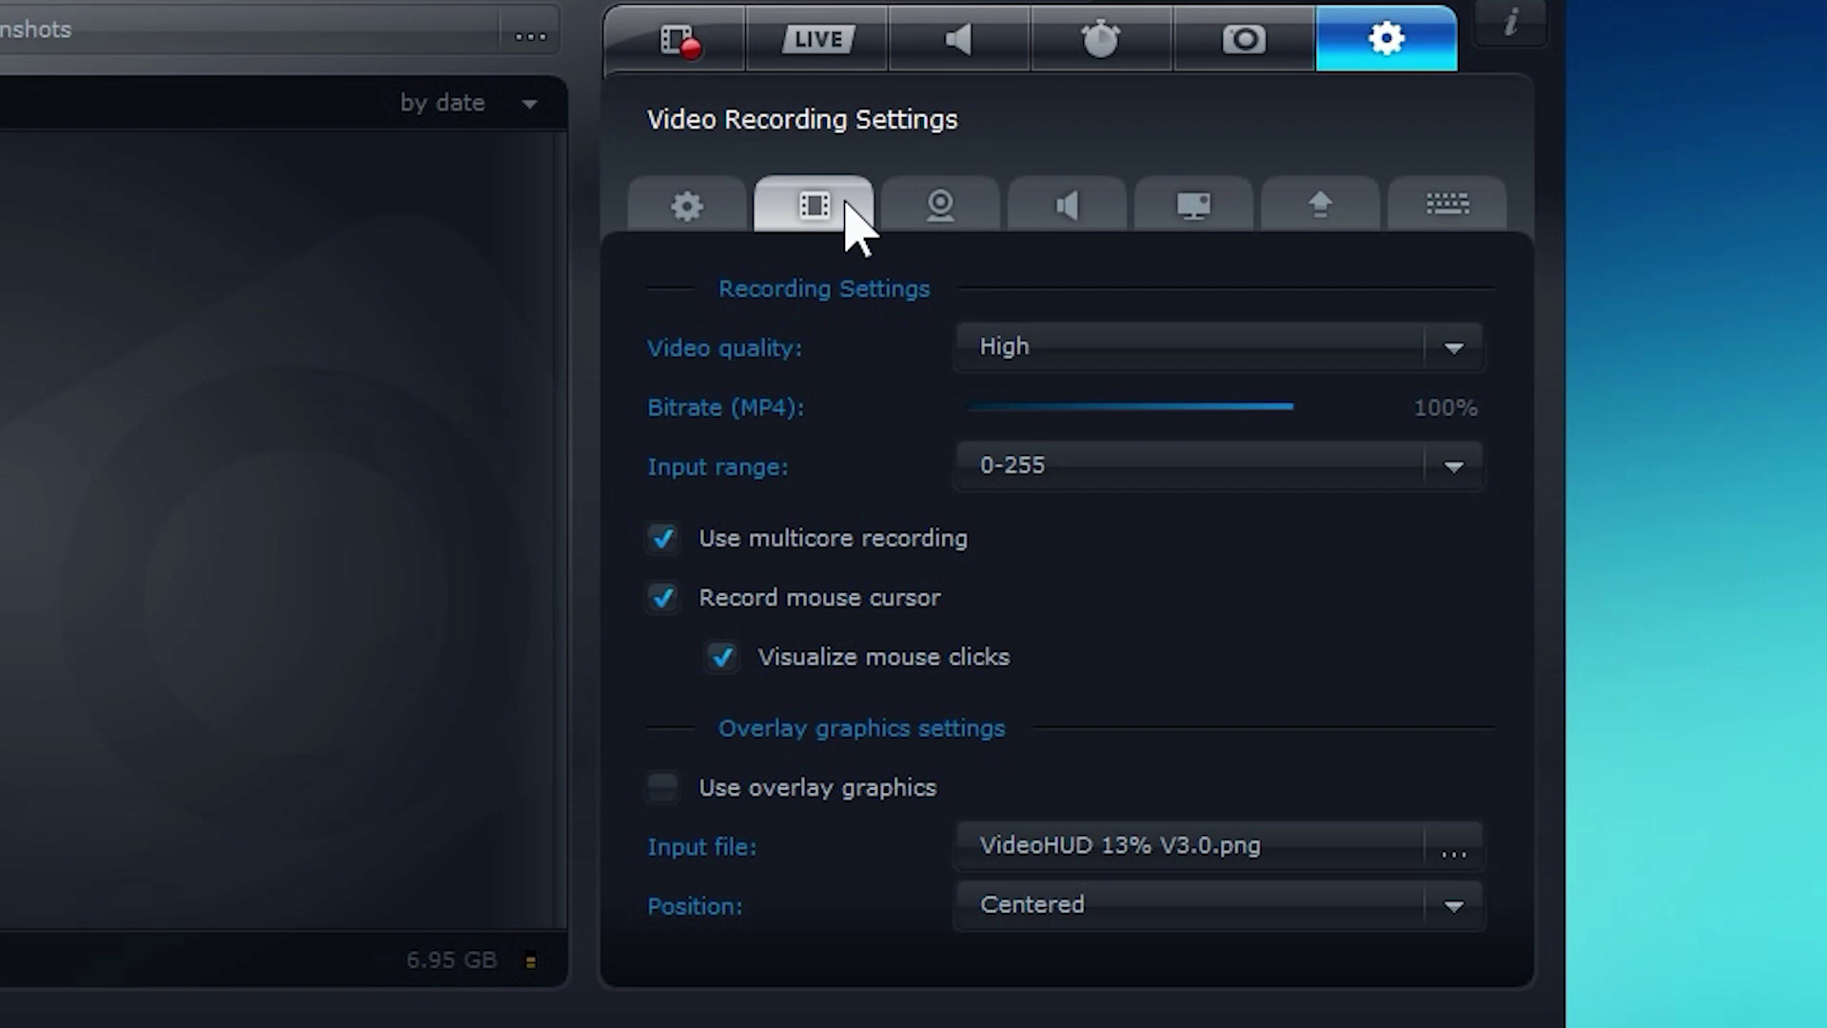
click(1078, 354)
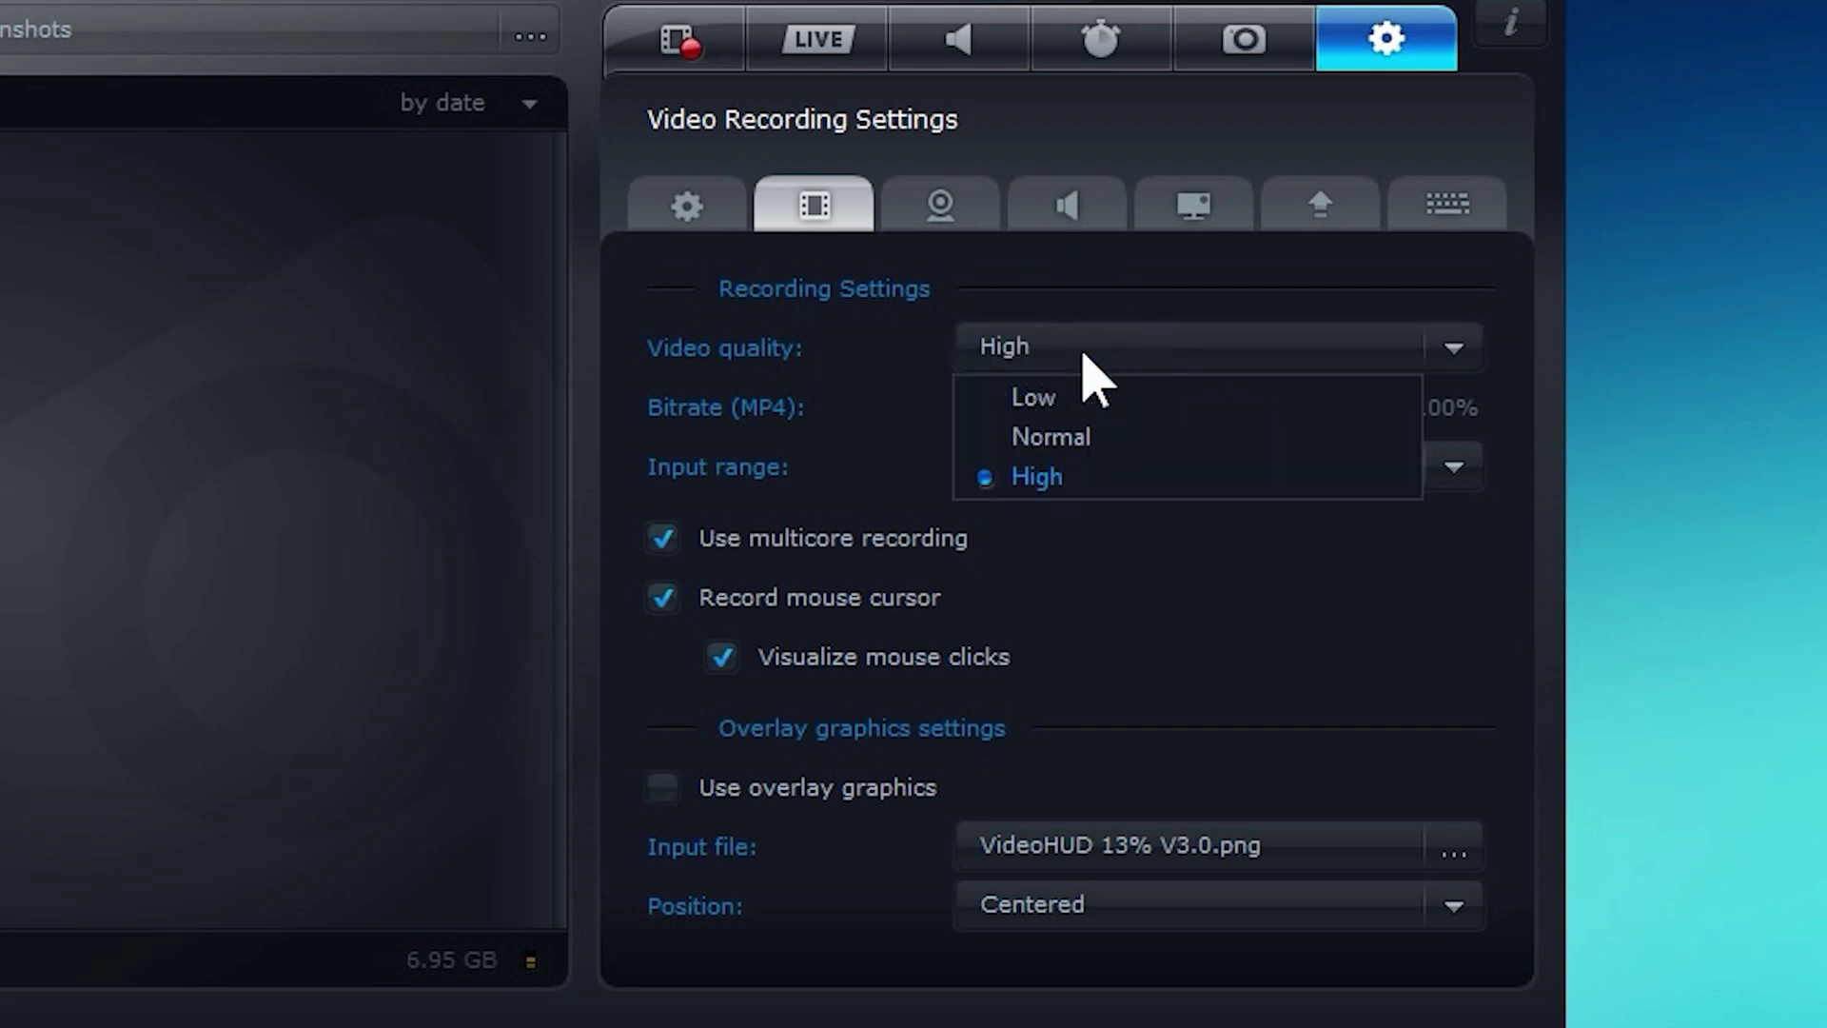
click(1010, 344)
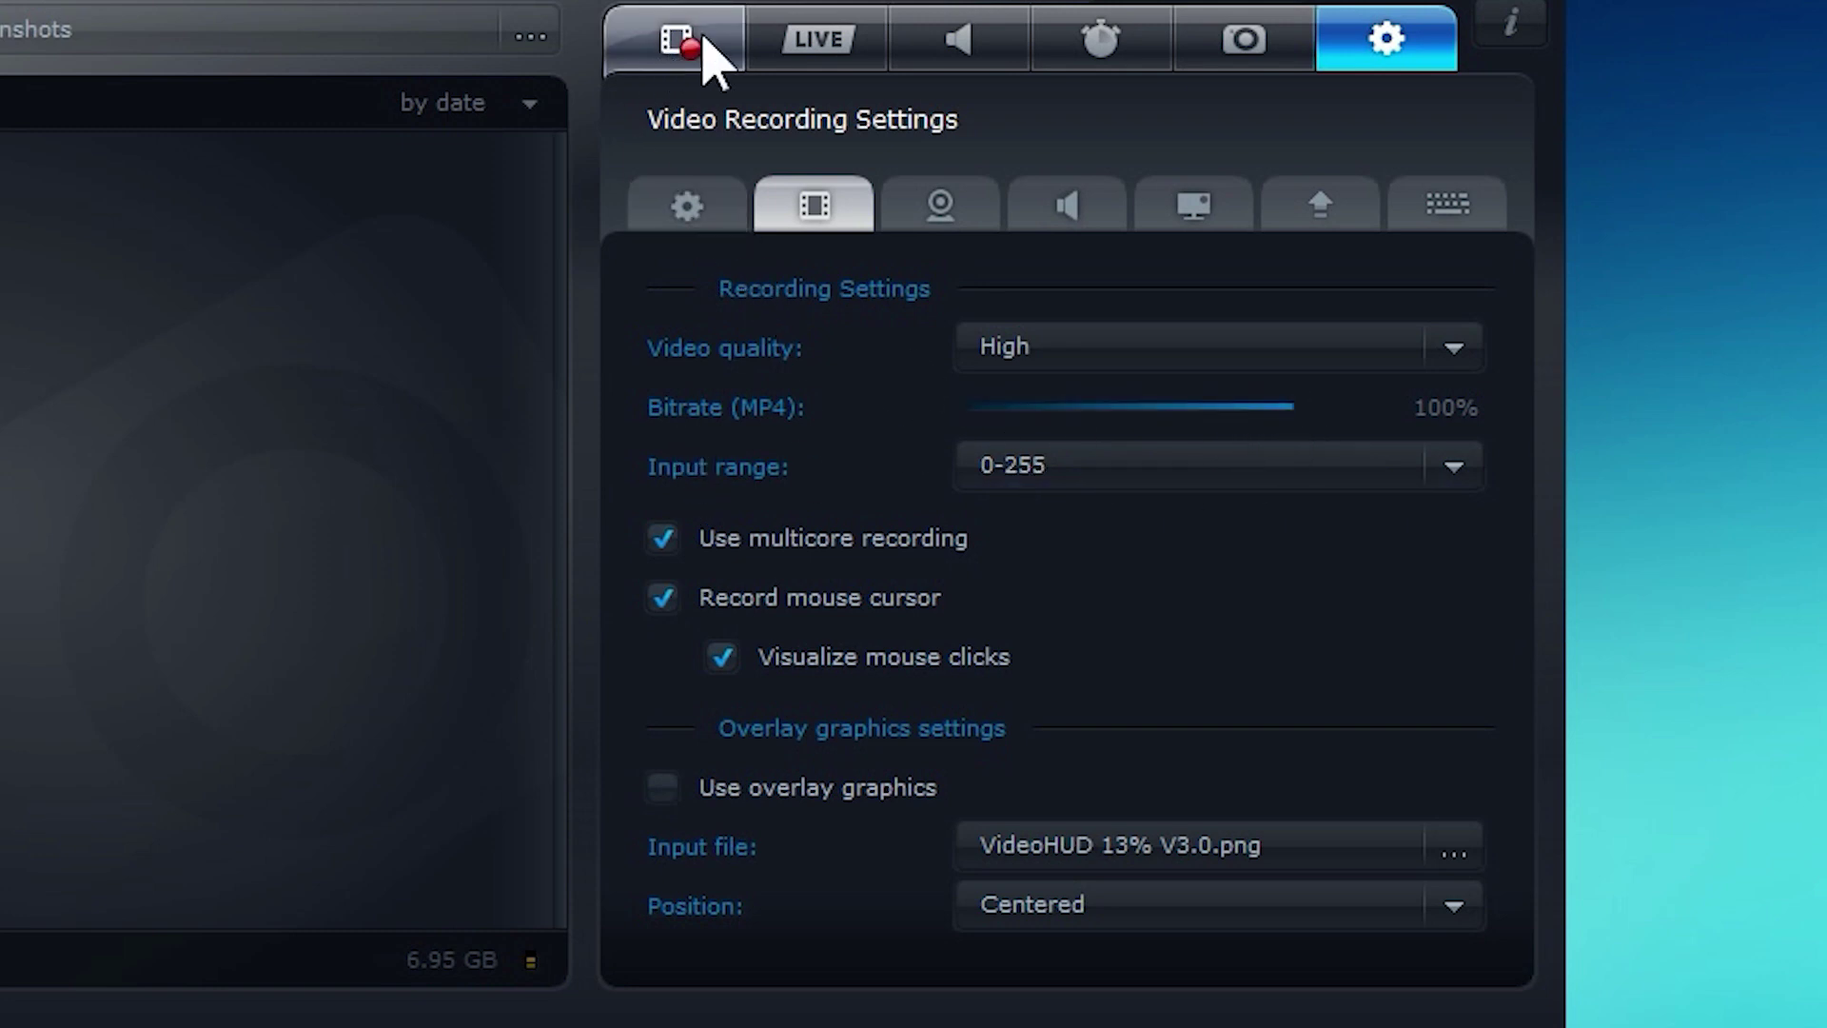
drag(1294, 414, 1160, 415)
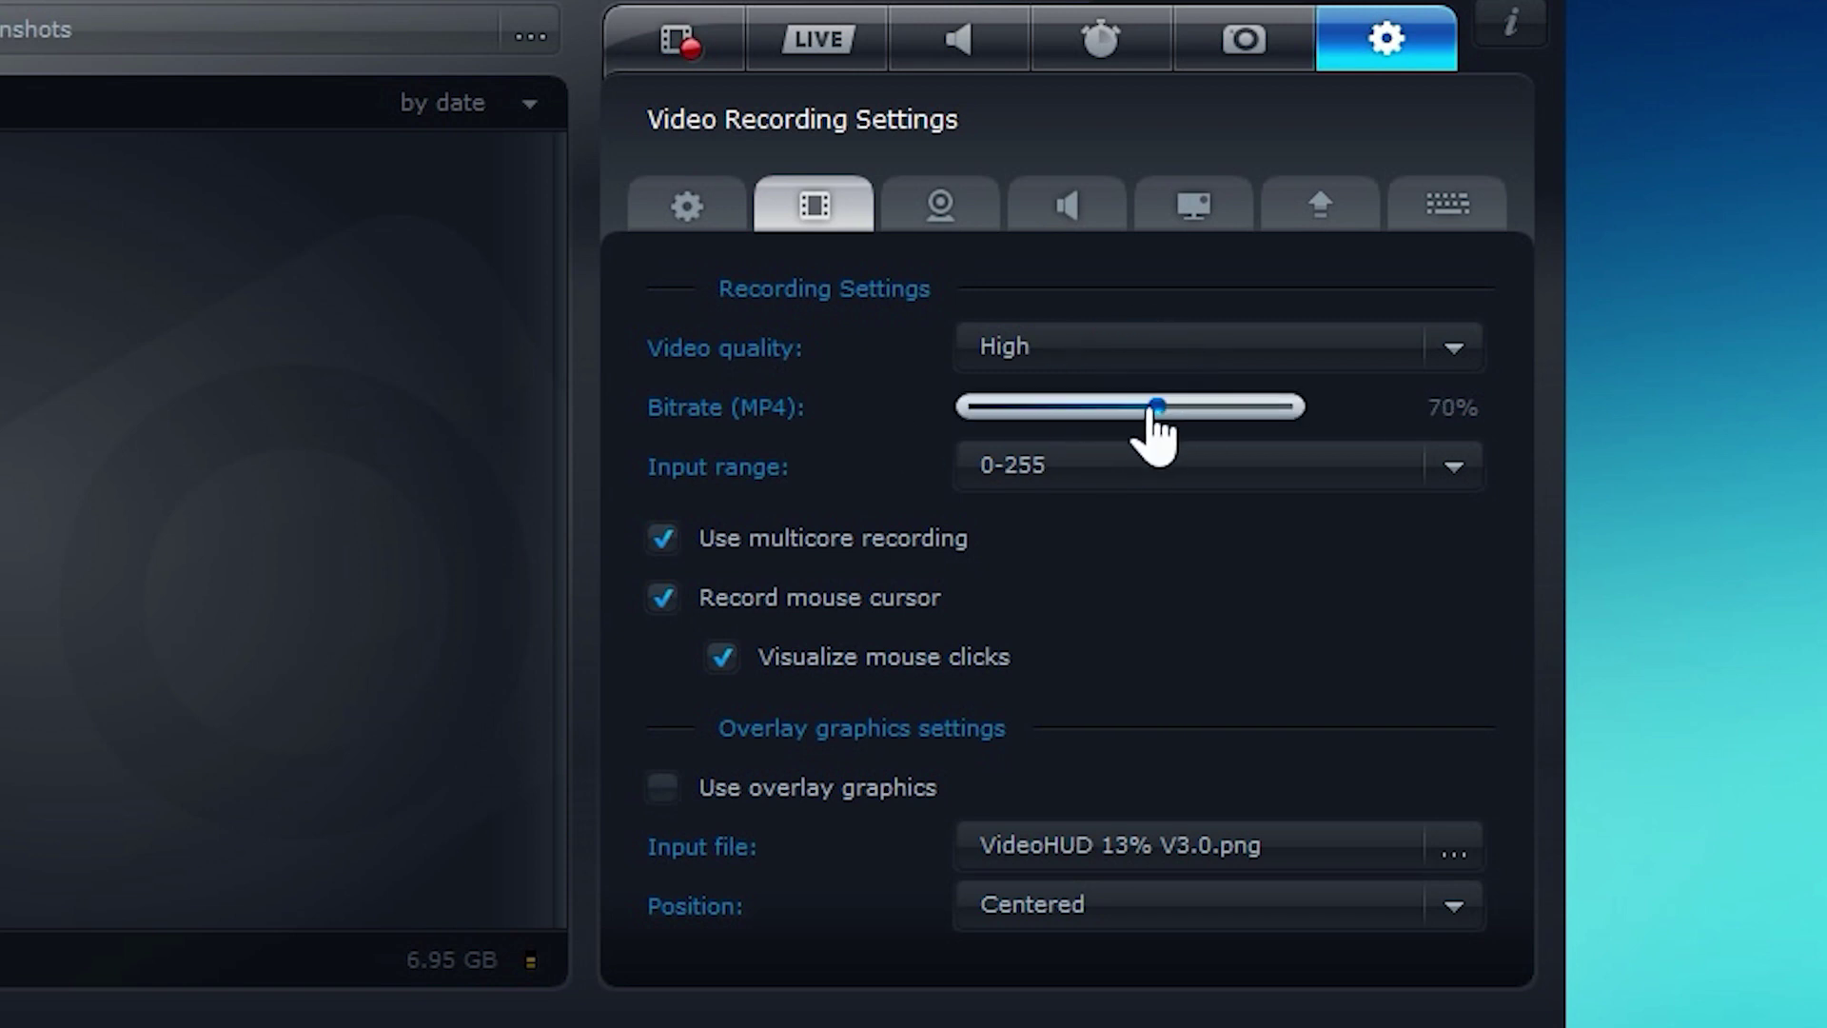
drag(1154, 416, 1201, 447)
- Try the 16-235 and 0-255 input range options
click(1133, 463)
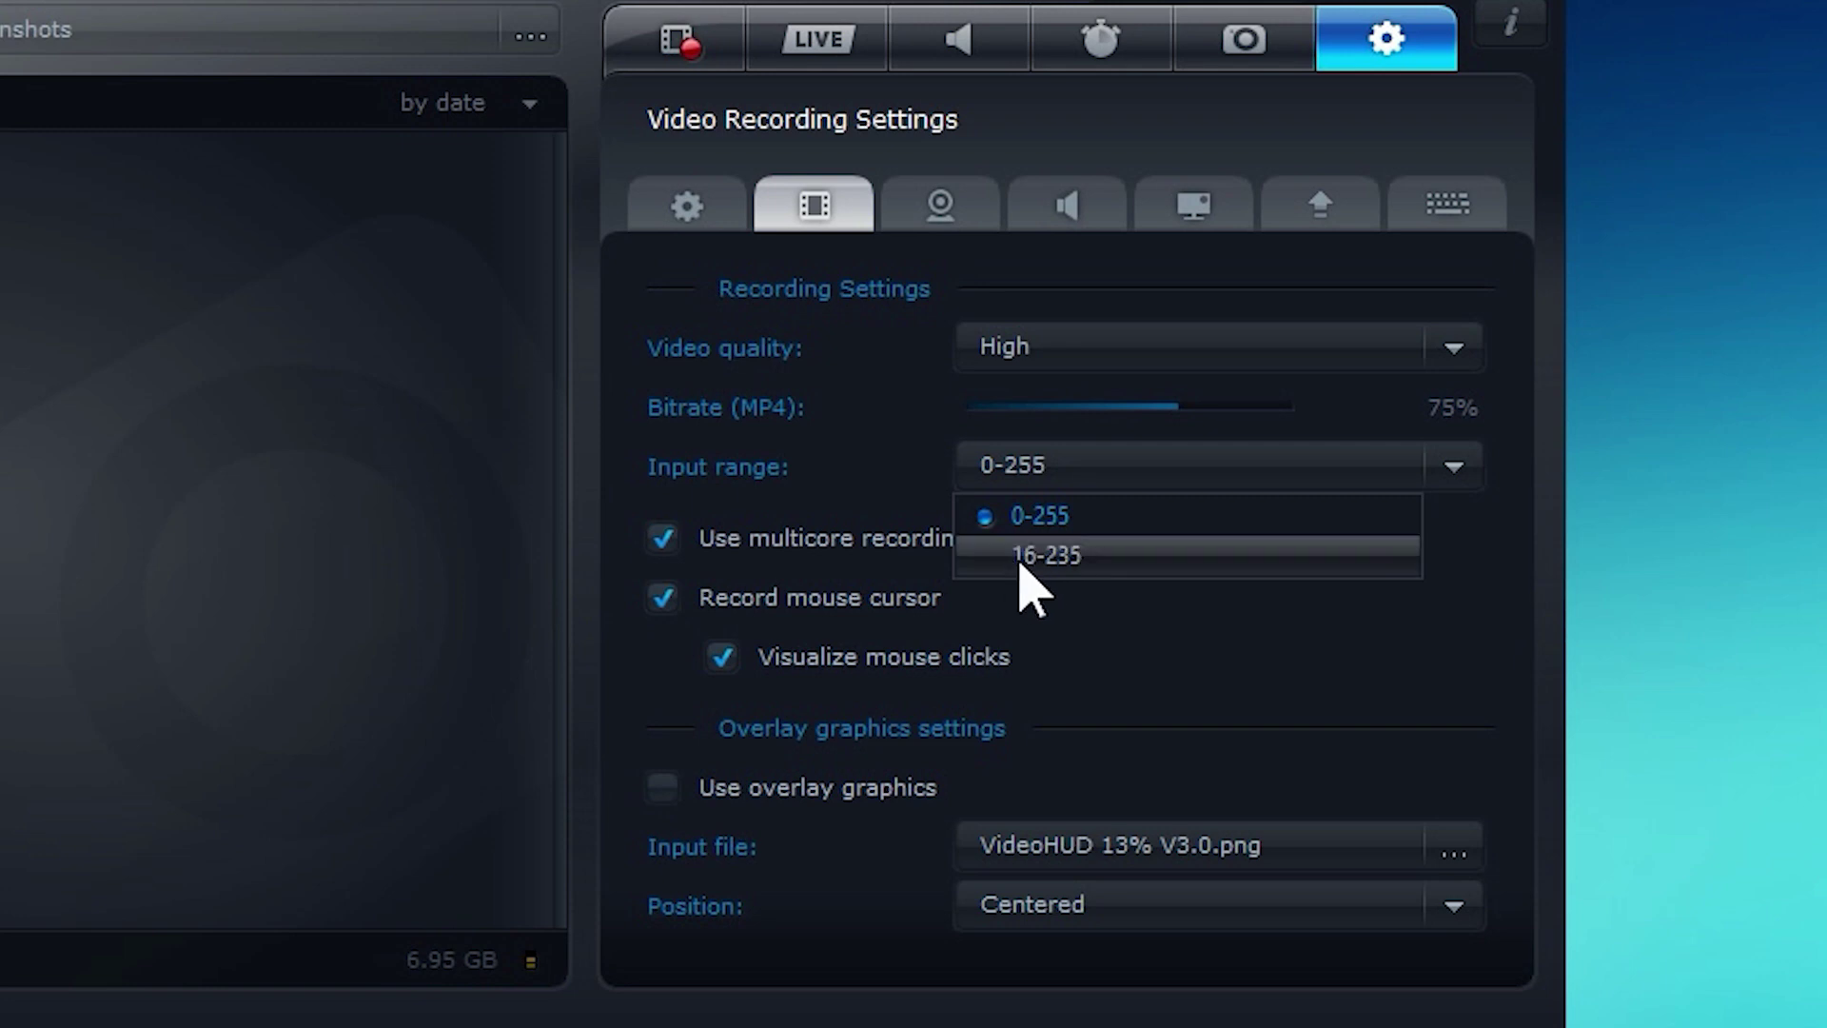
click(1085, 556)
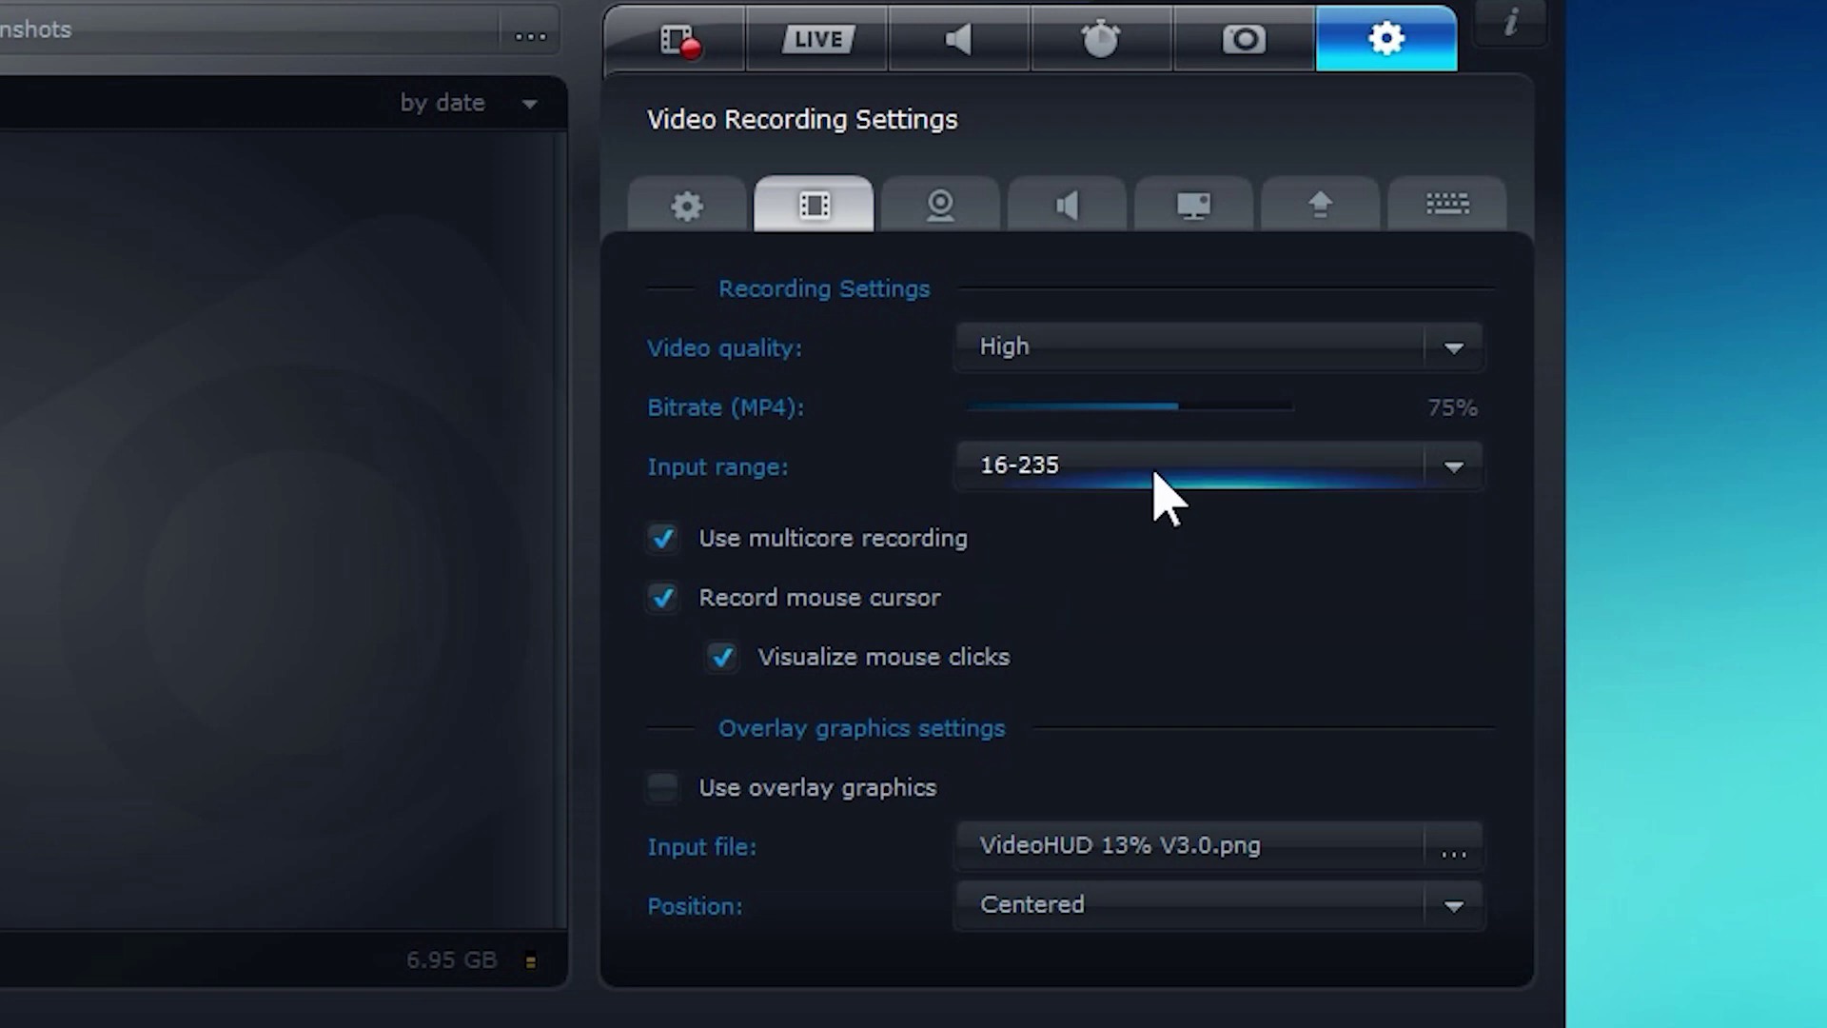
click(1185, 474)
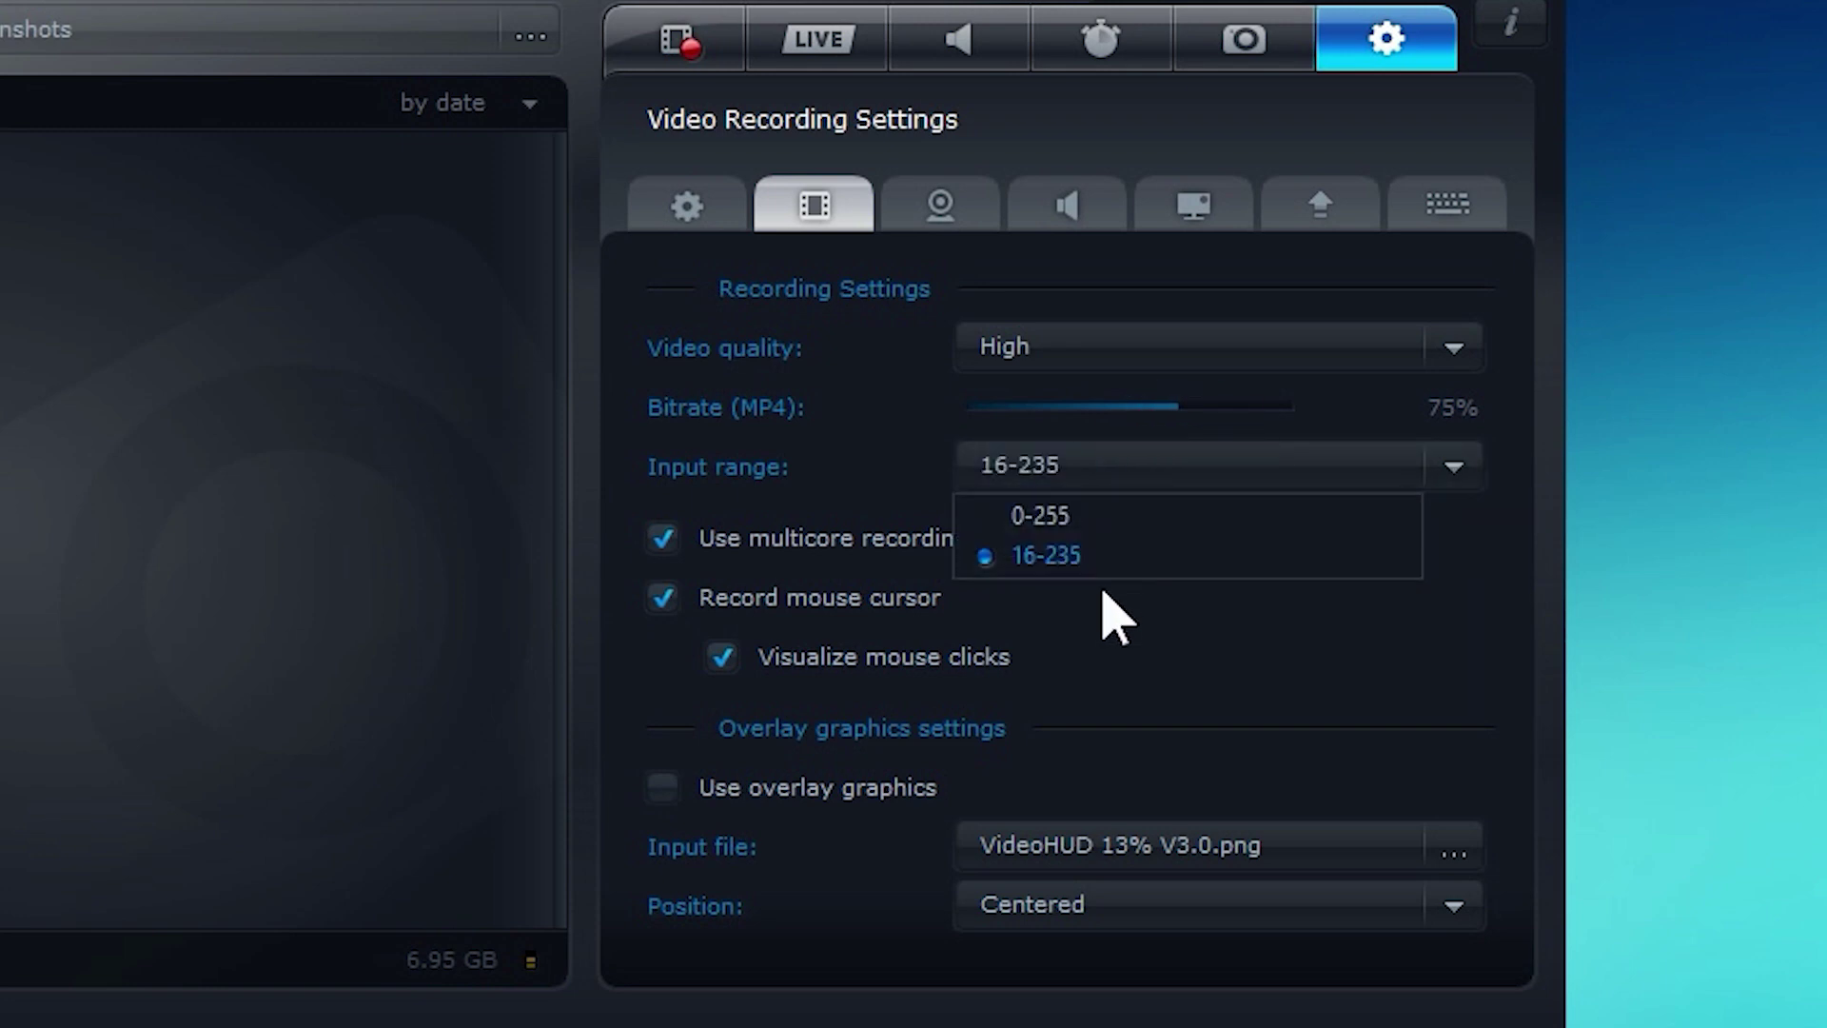
click(1096, 523)
click(1128, 466)
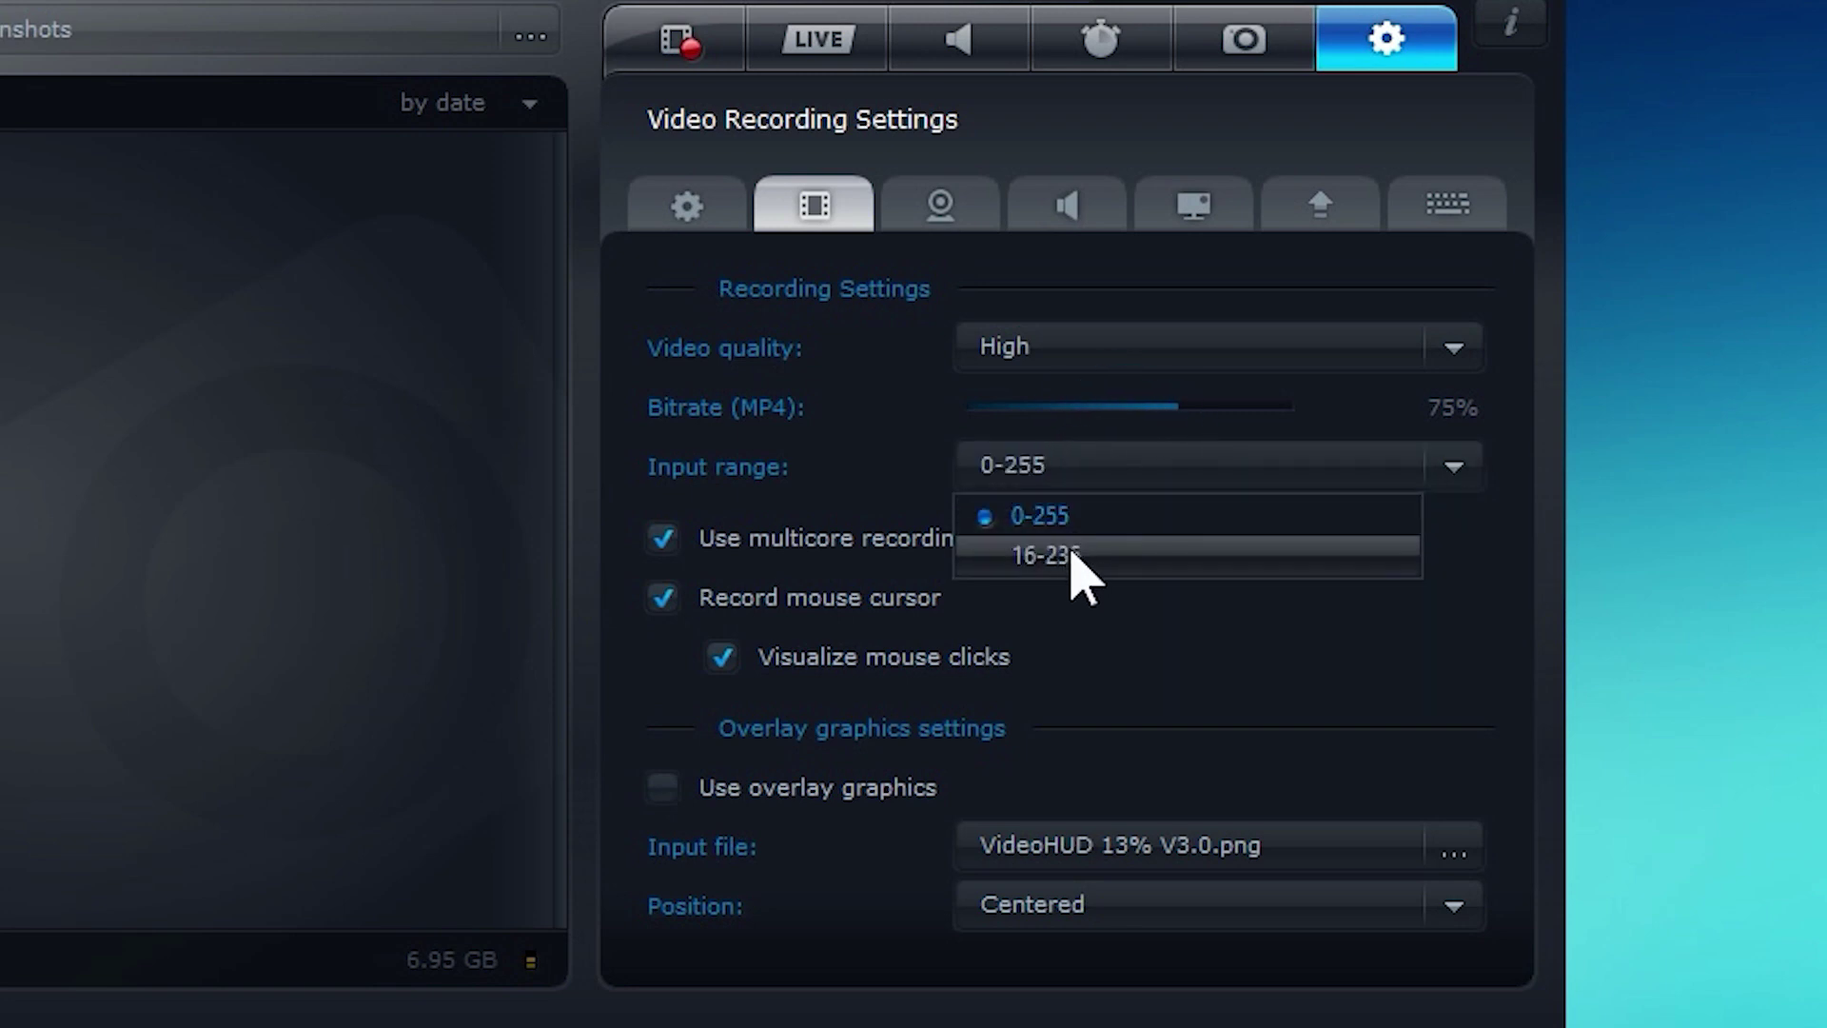
click(1077, 550)
click(1094, 471)
- Restore the 0-255 input range
click(1107, 515)
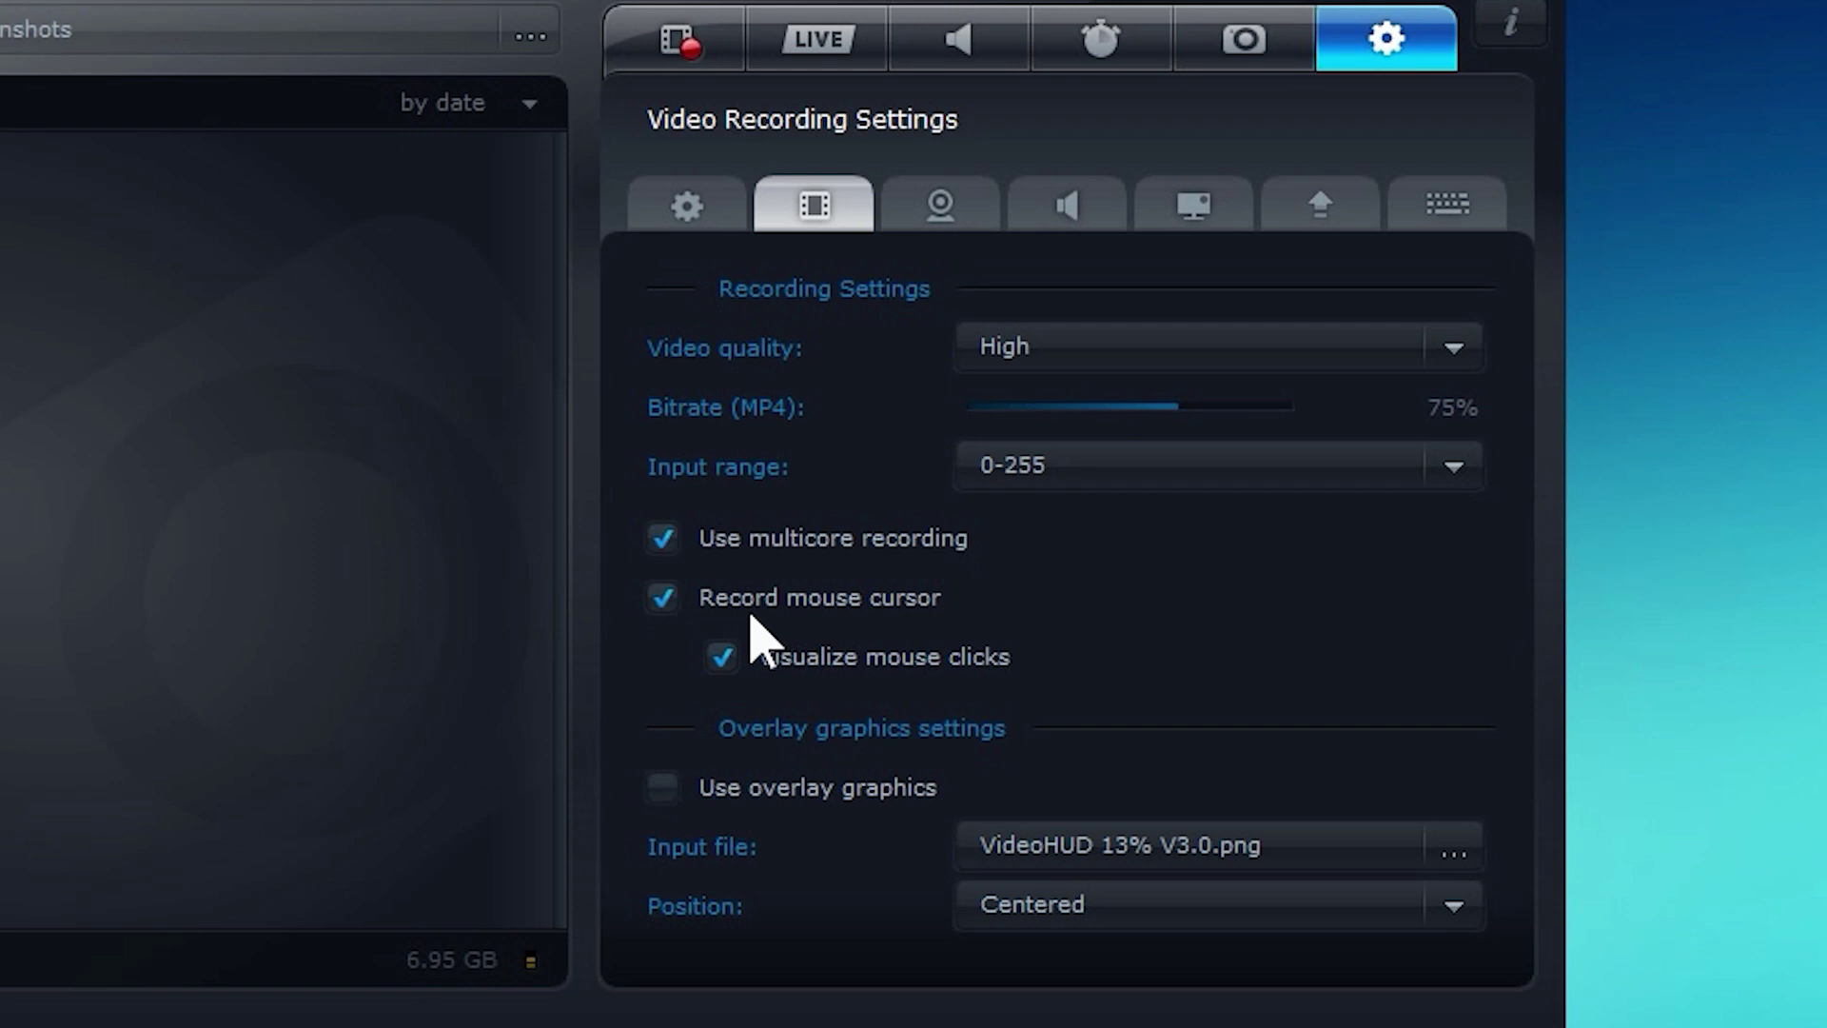
click(311, 560)
click(312, 559)
click(311, 559)
- Toggle overlay graphics on and off, leaving it off with VideoHUD 13% V3.0.png as input
click(657, 791)
click(671, 805)
click(665, 796)
click(653, 787)
click(673, 799)
click(658, 800)
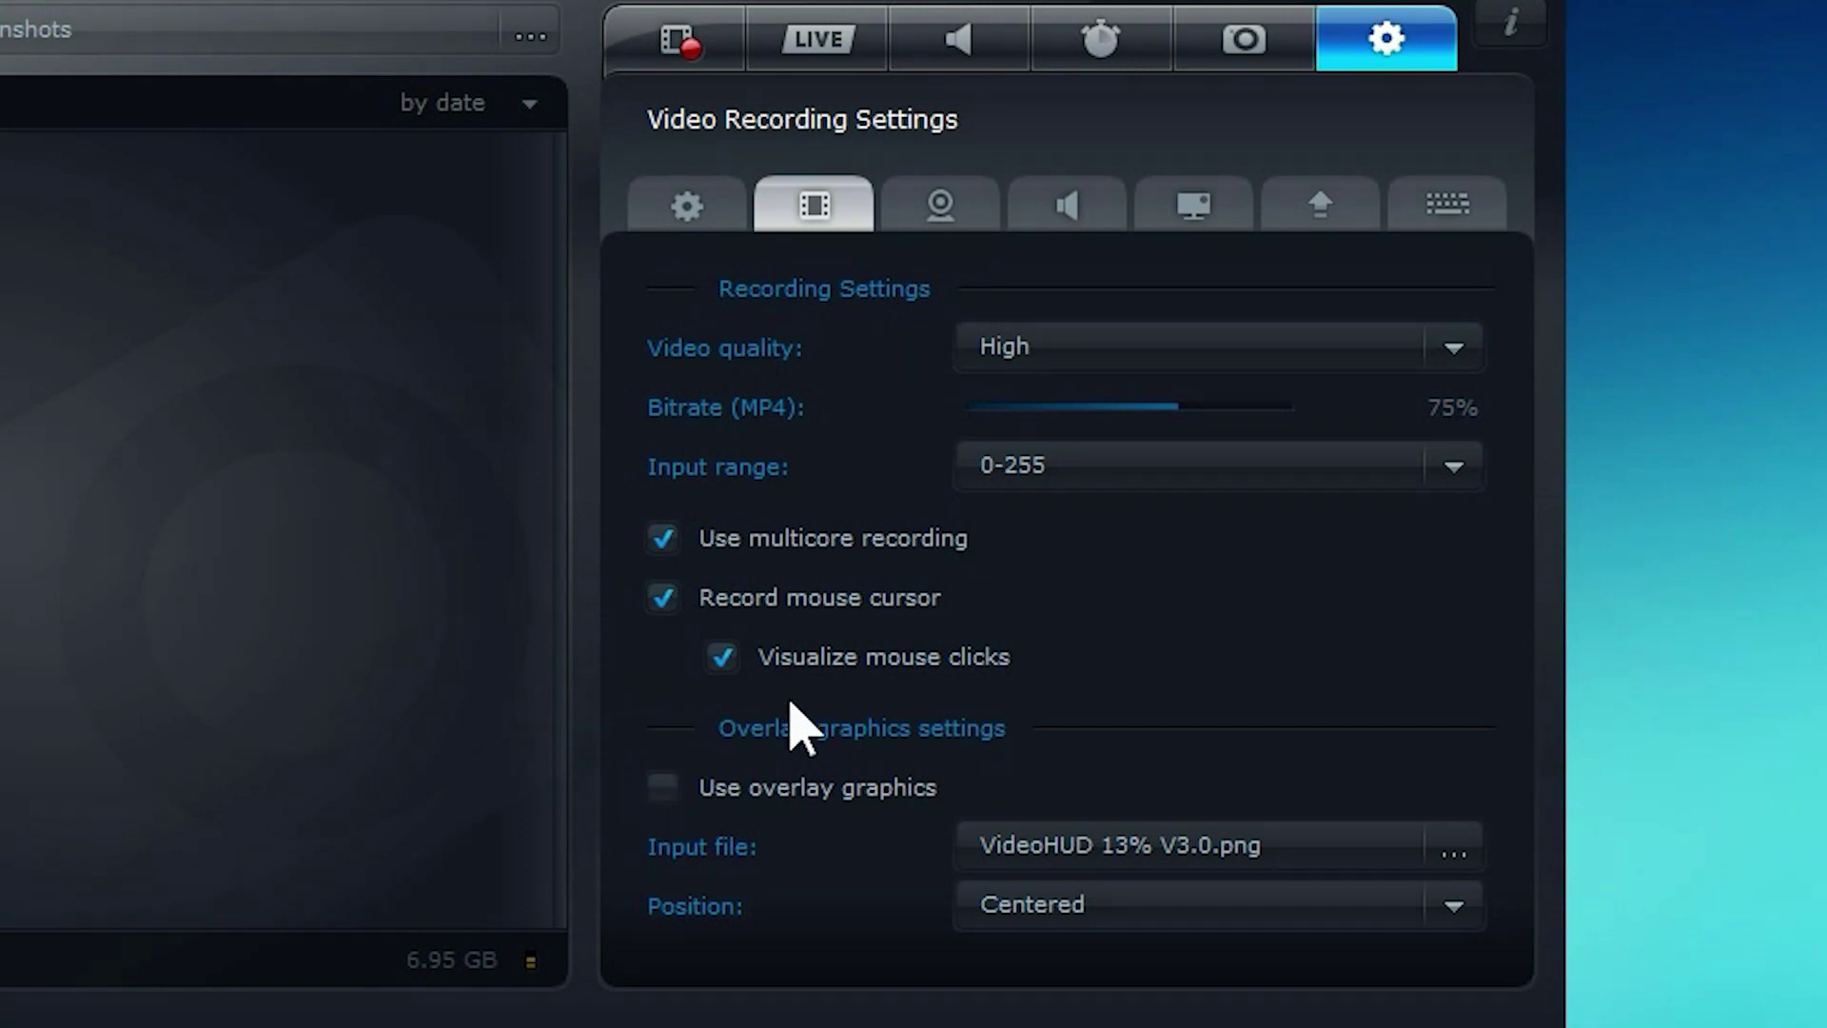
click(961, 224)
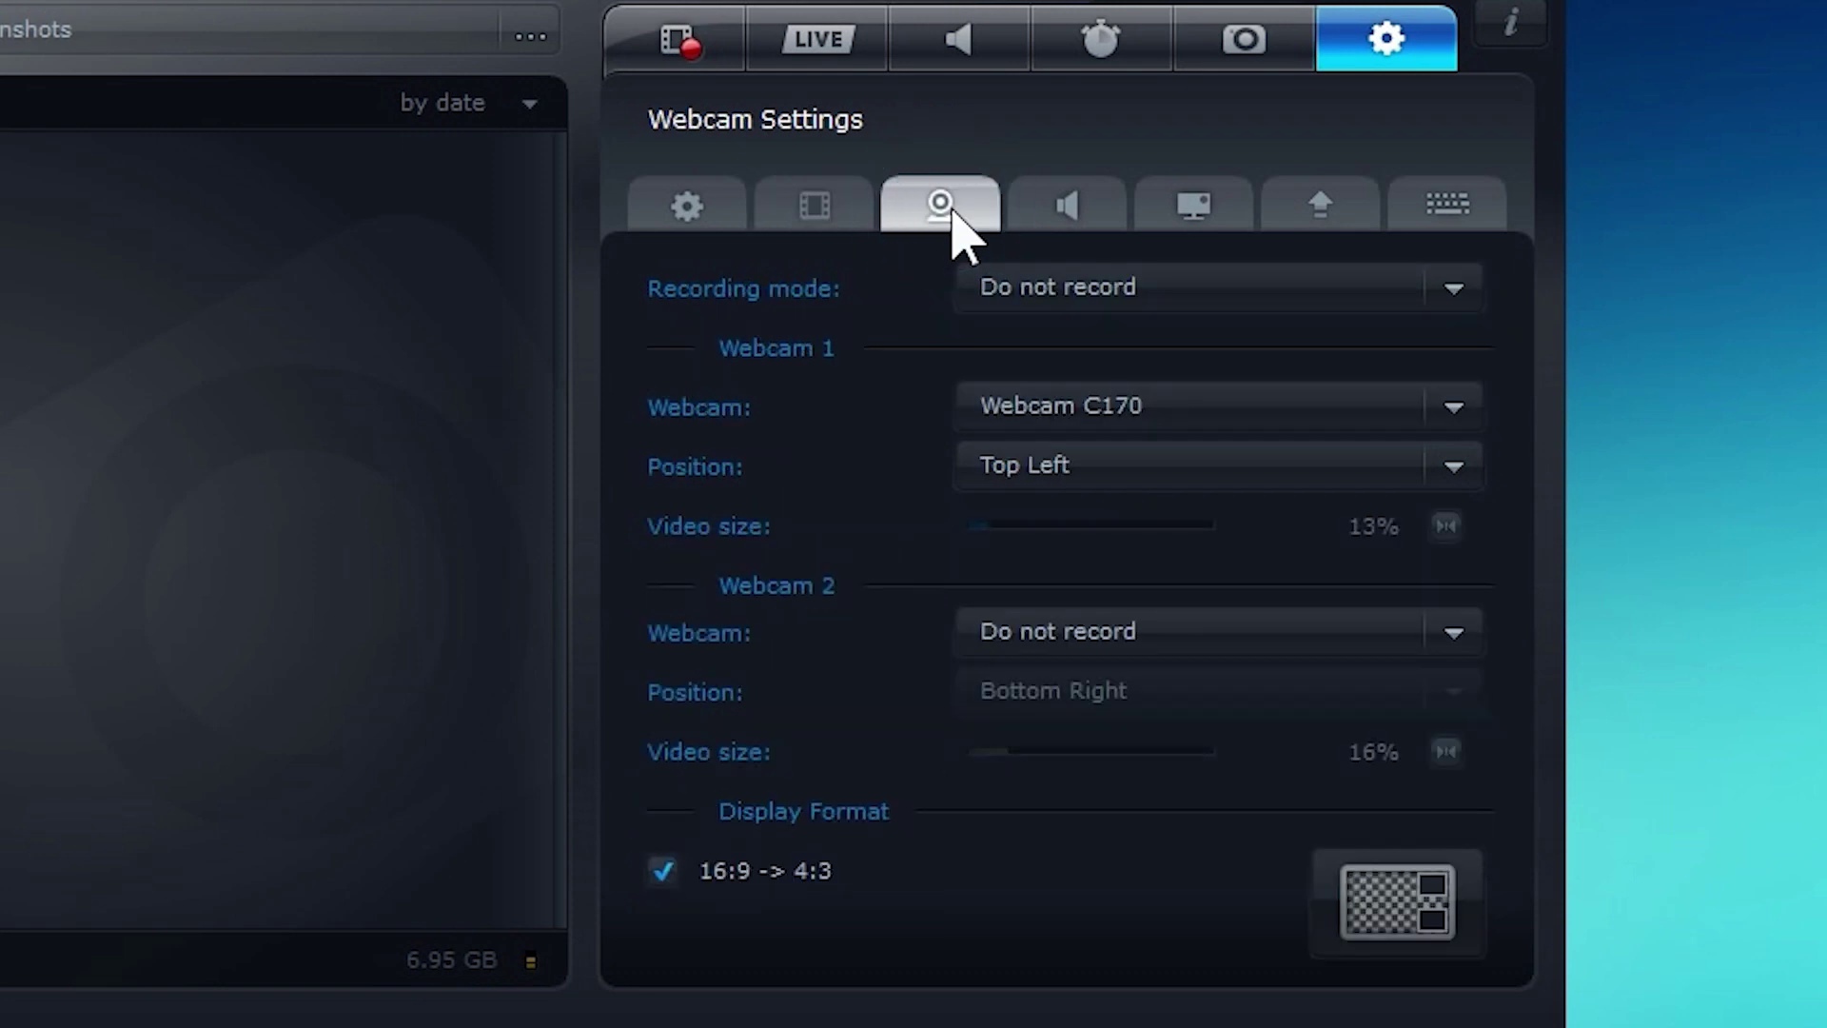
click(1057, 303)
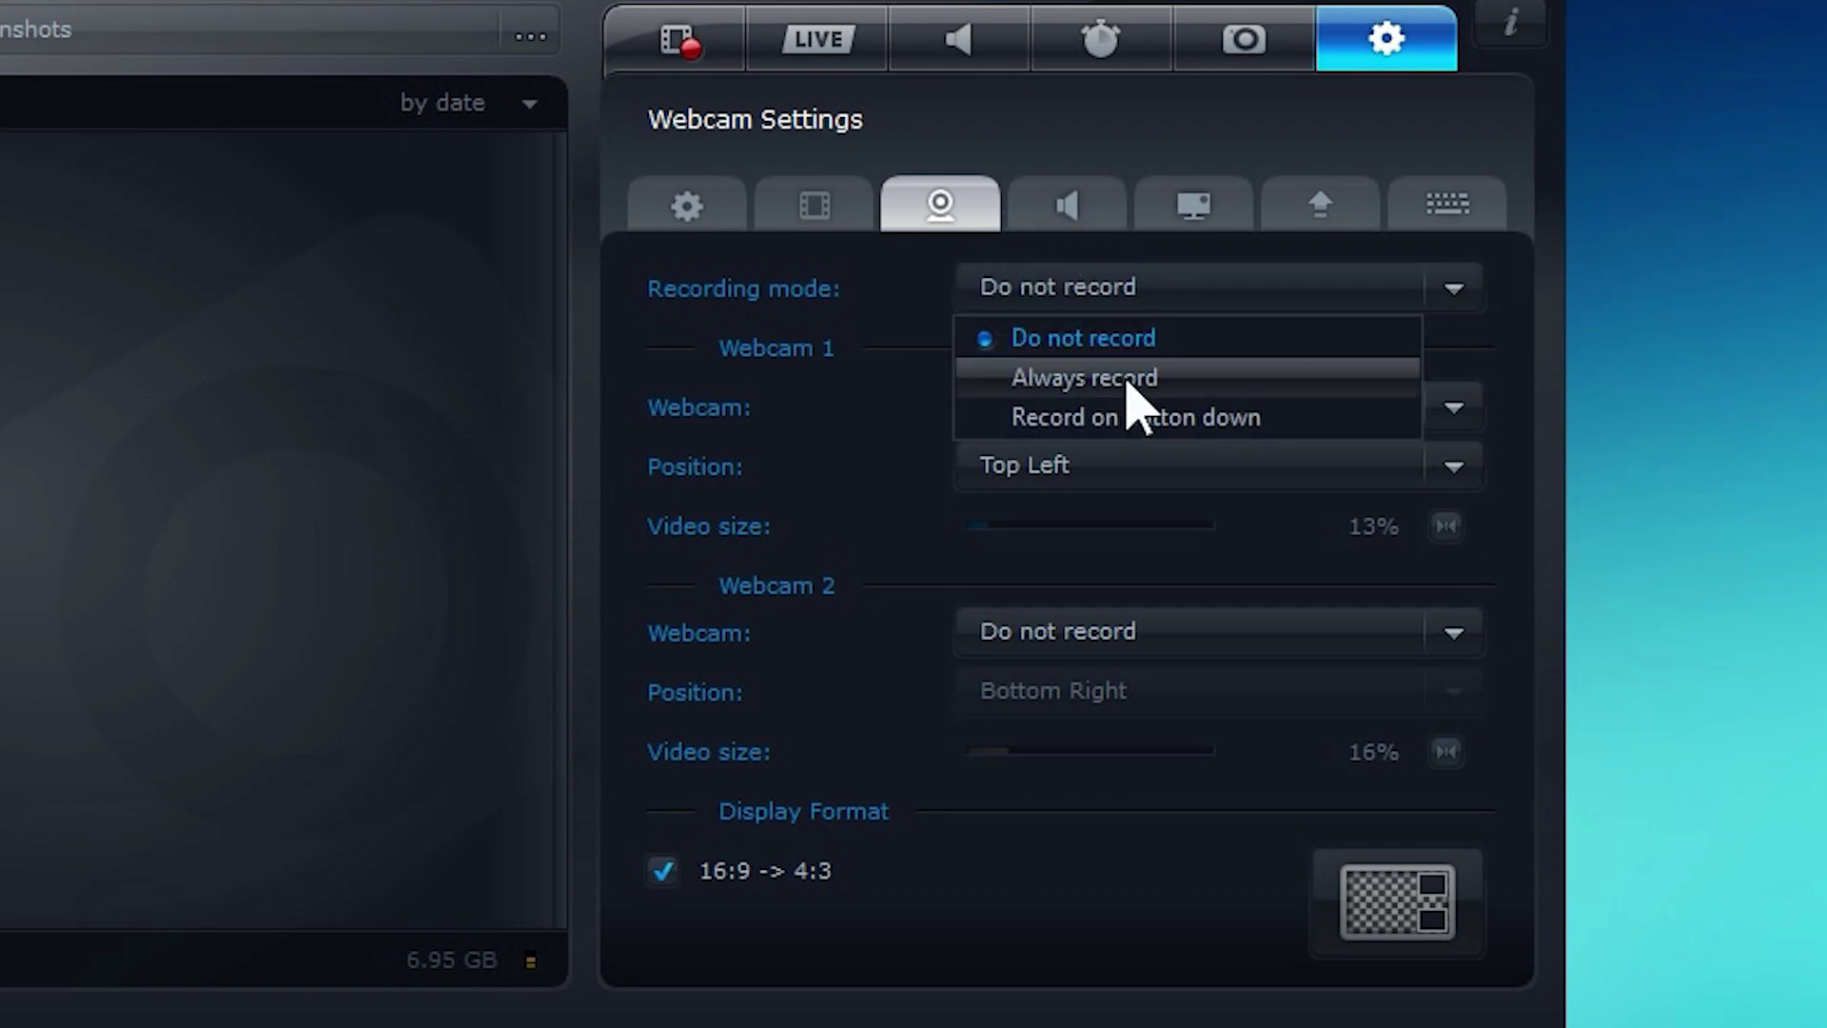
click(866, 314)
click(1033, 303)
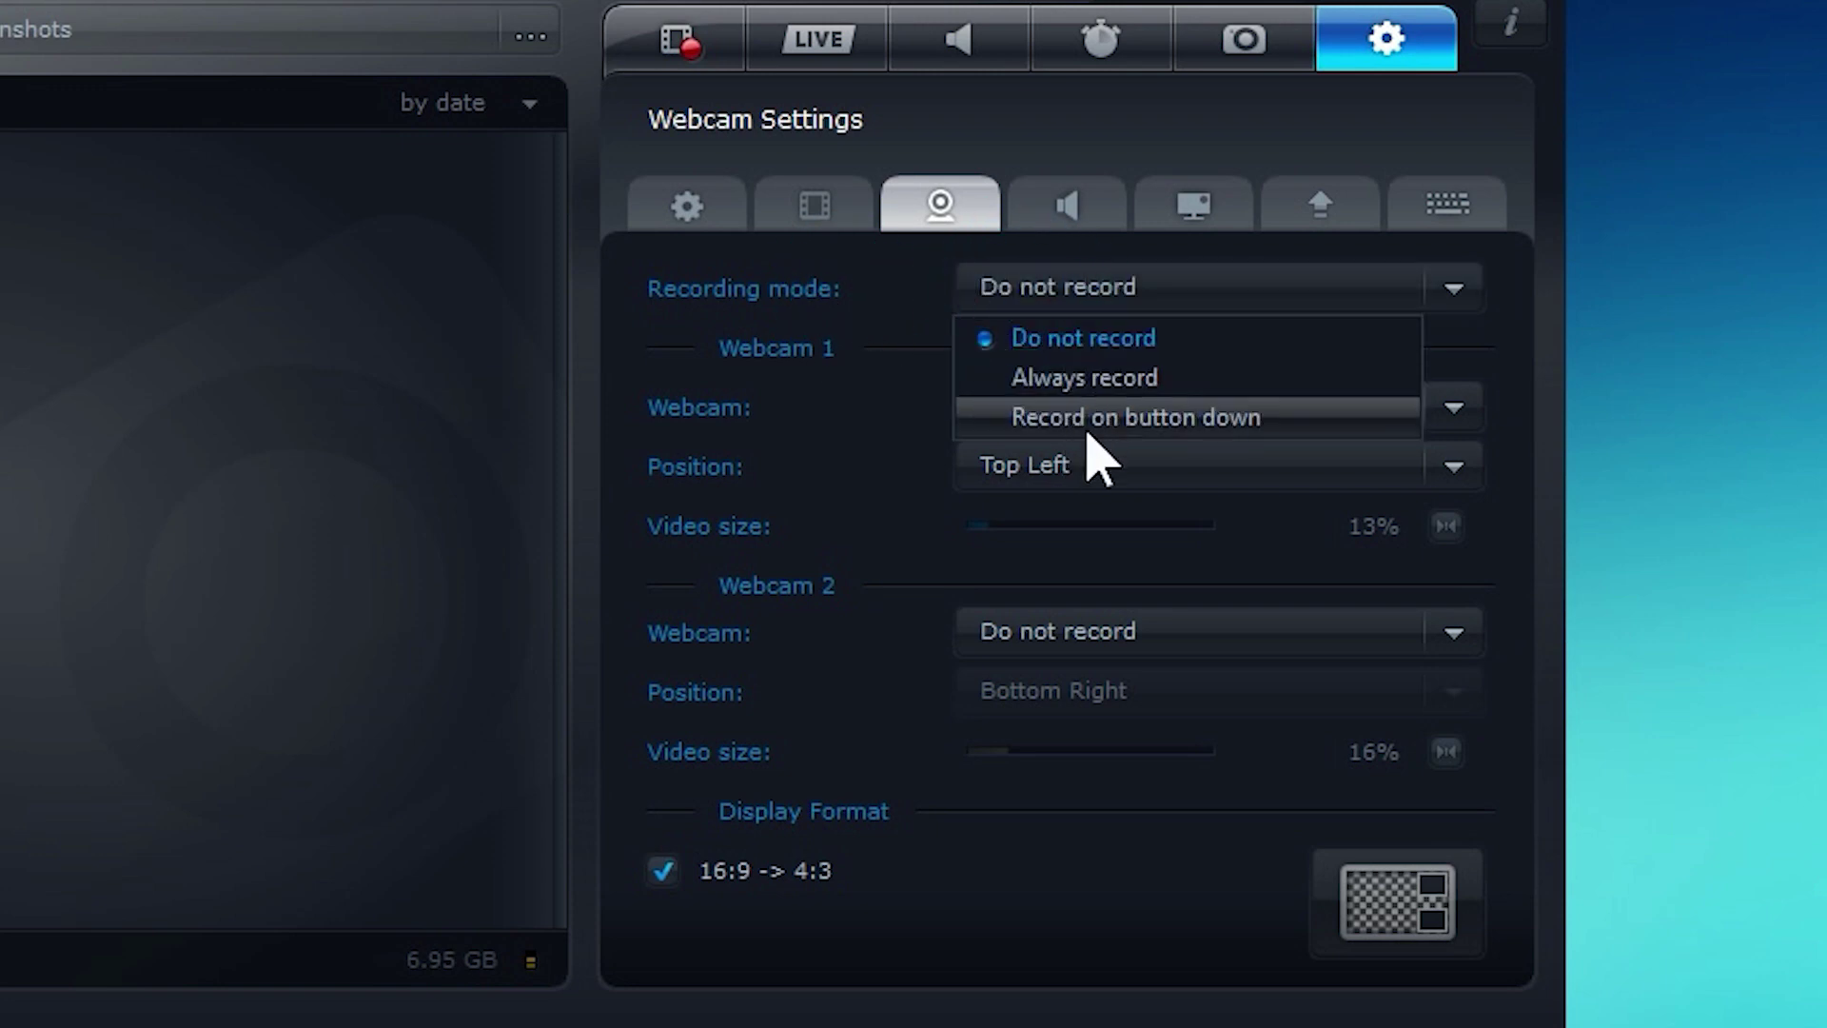
click(865, 294)
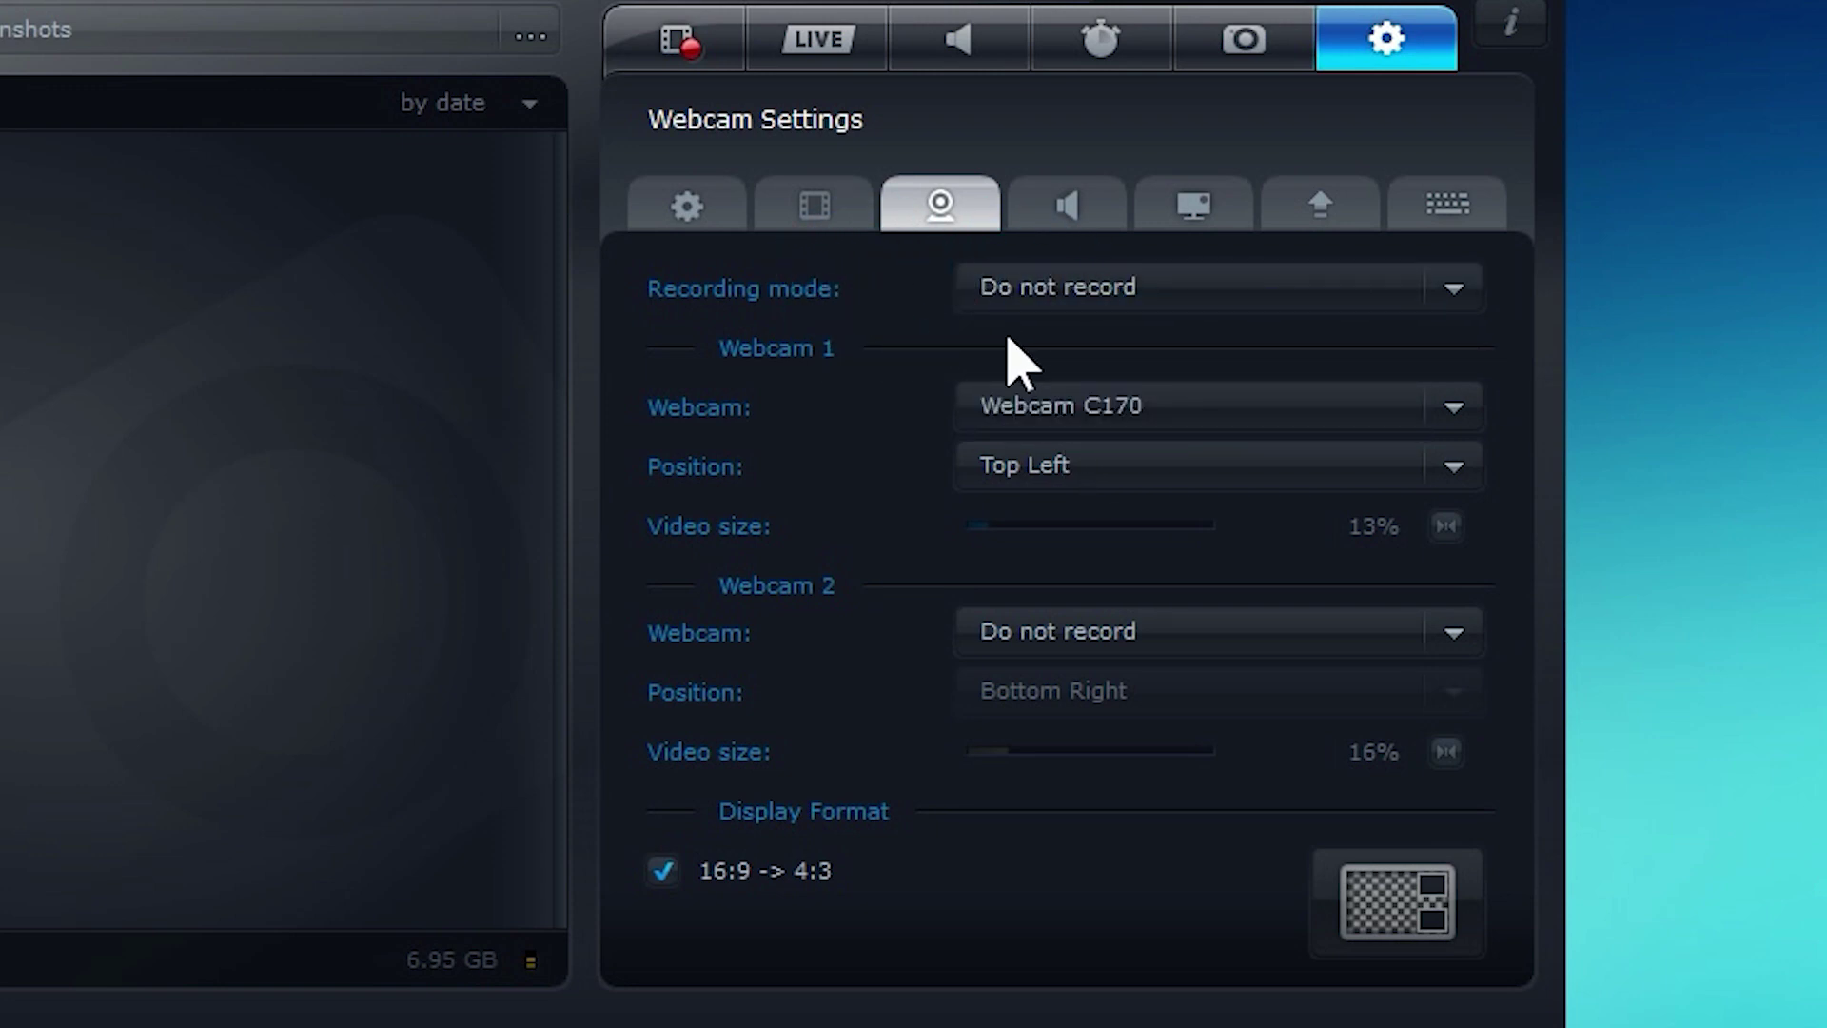
click(1122, 412)
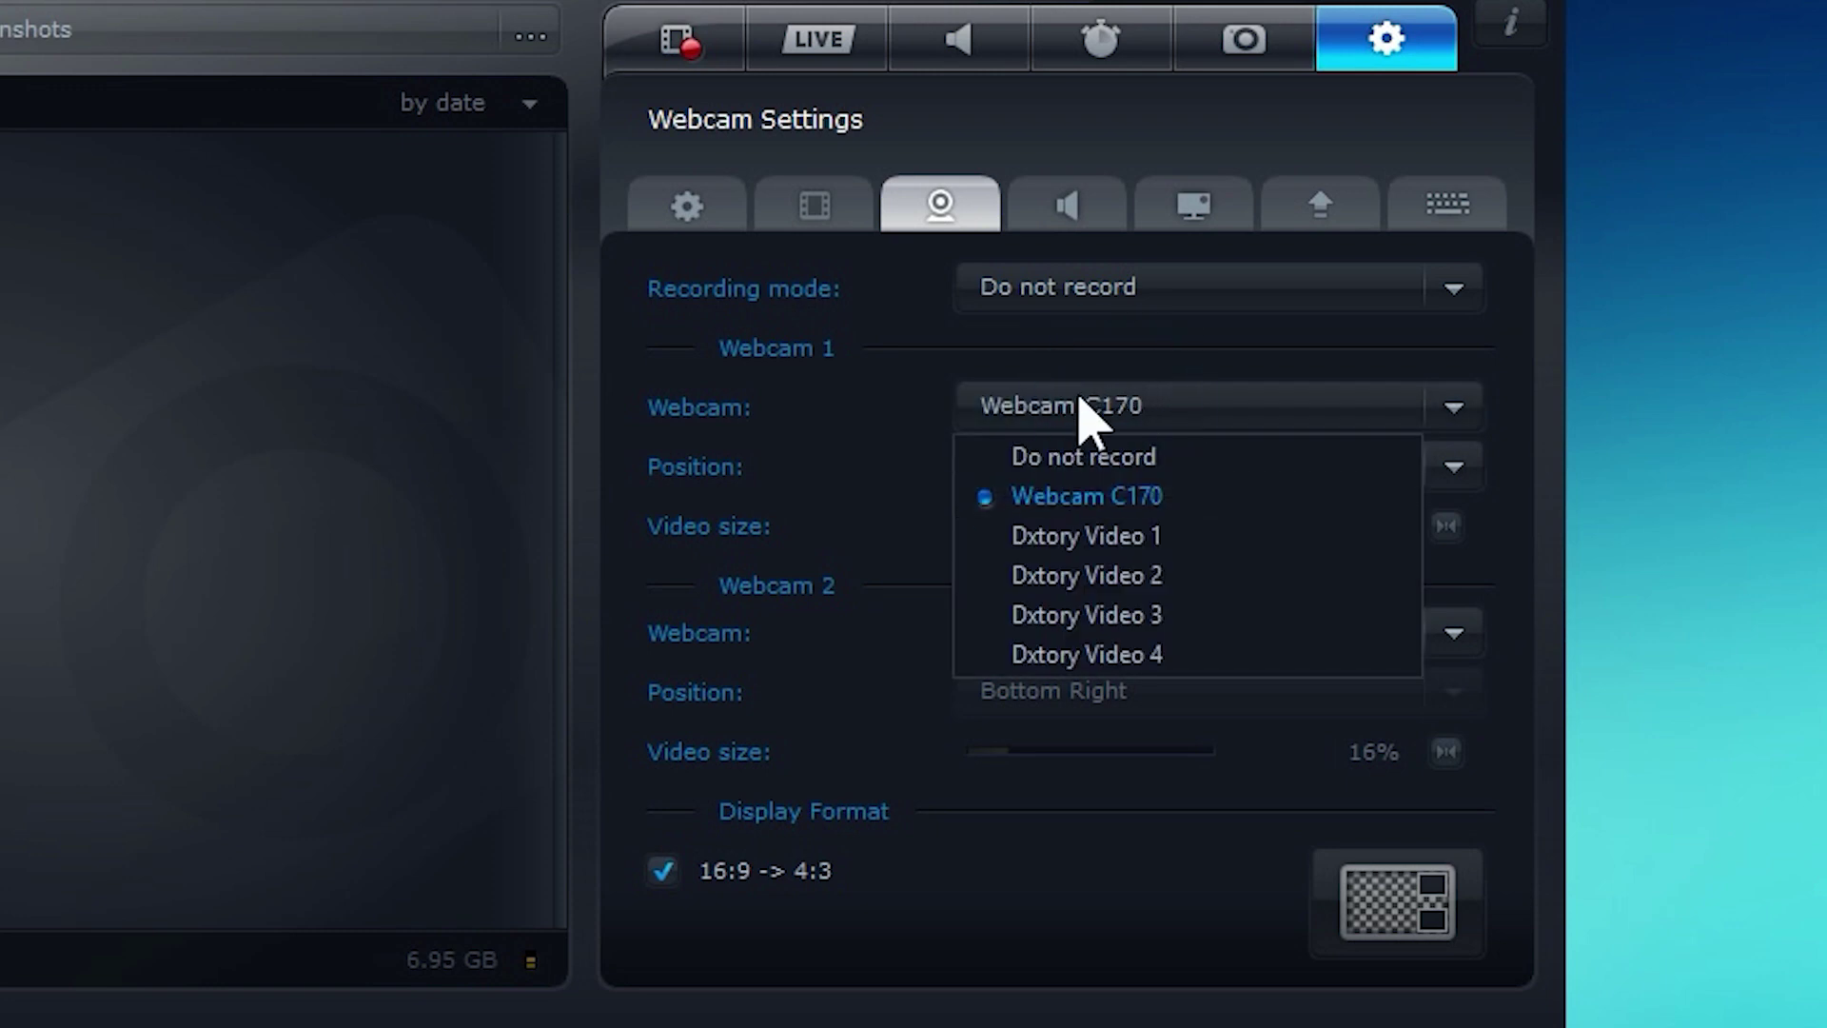
click(850, 328)
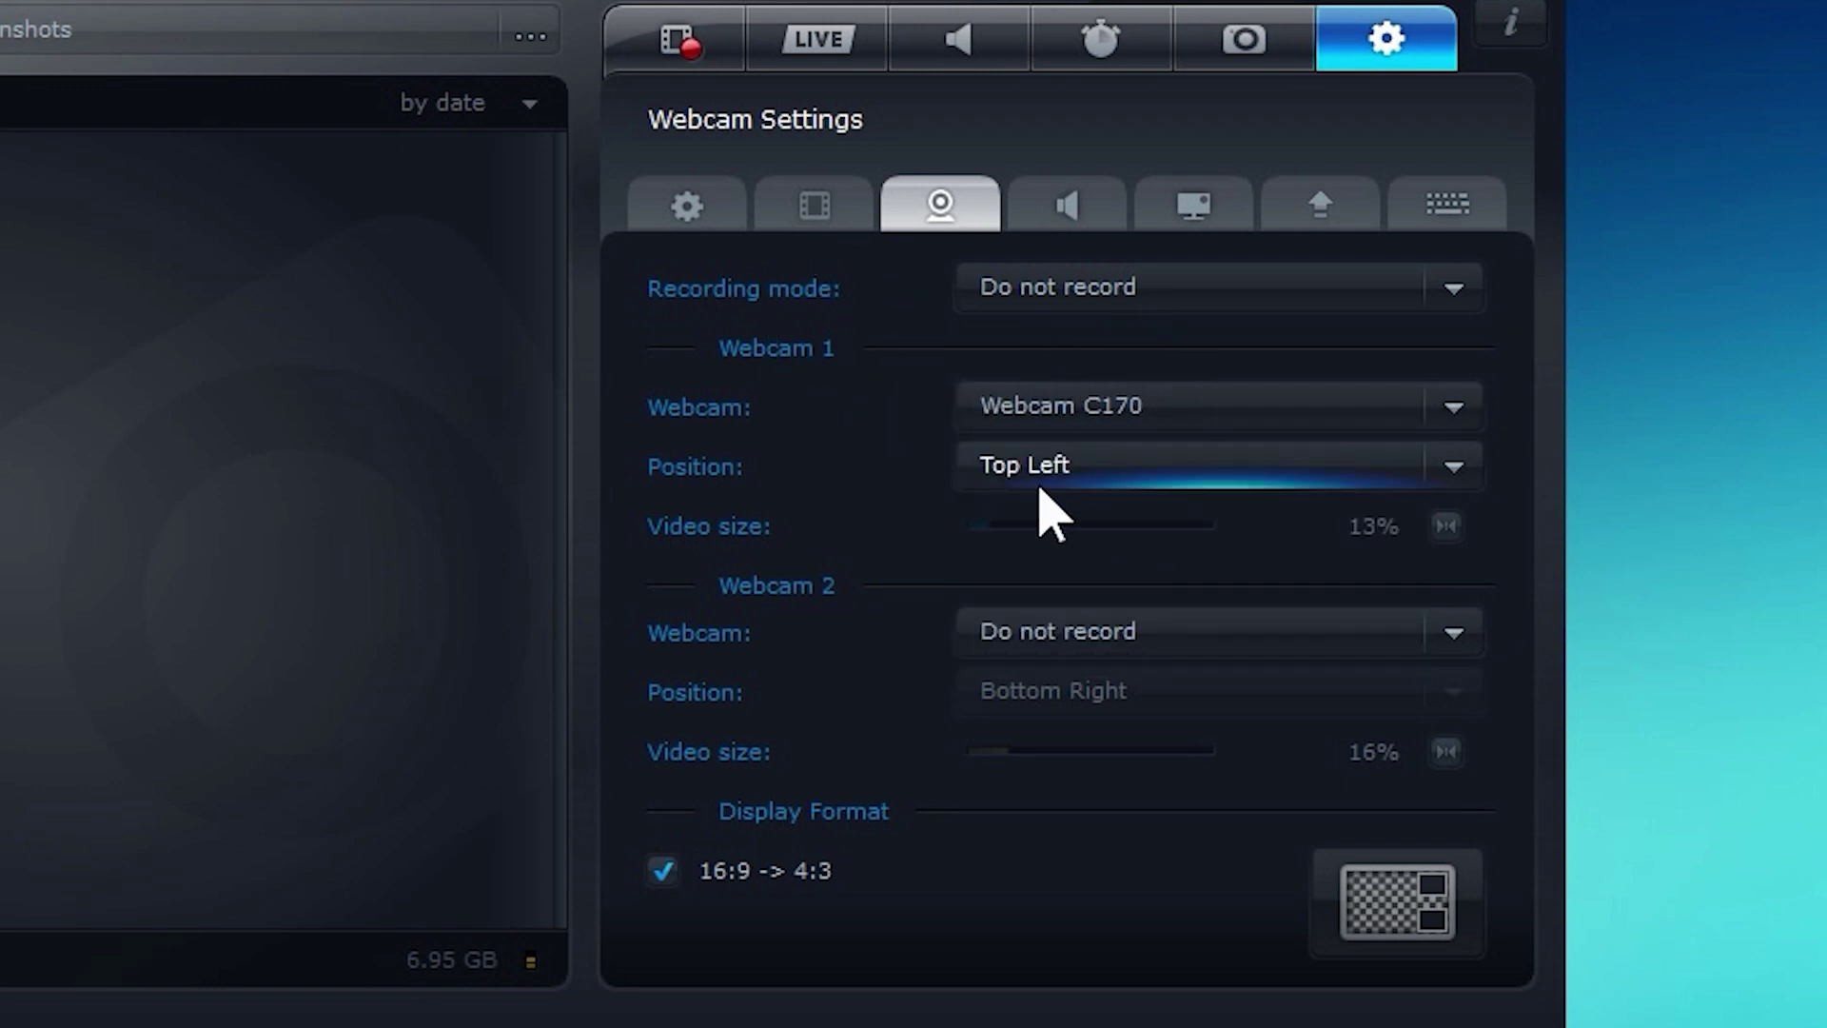
click(1047, 466)
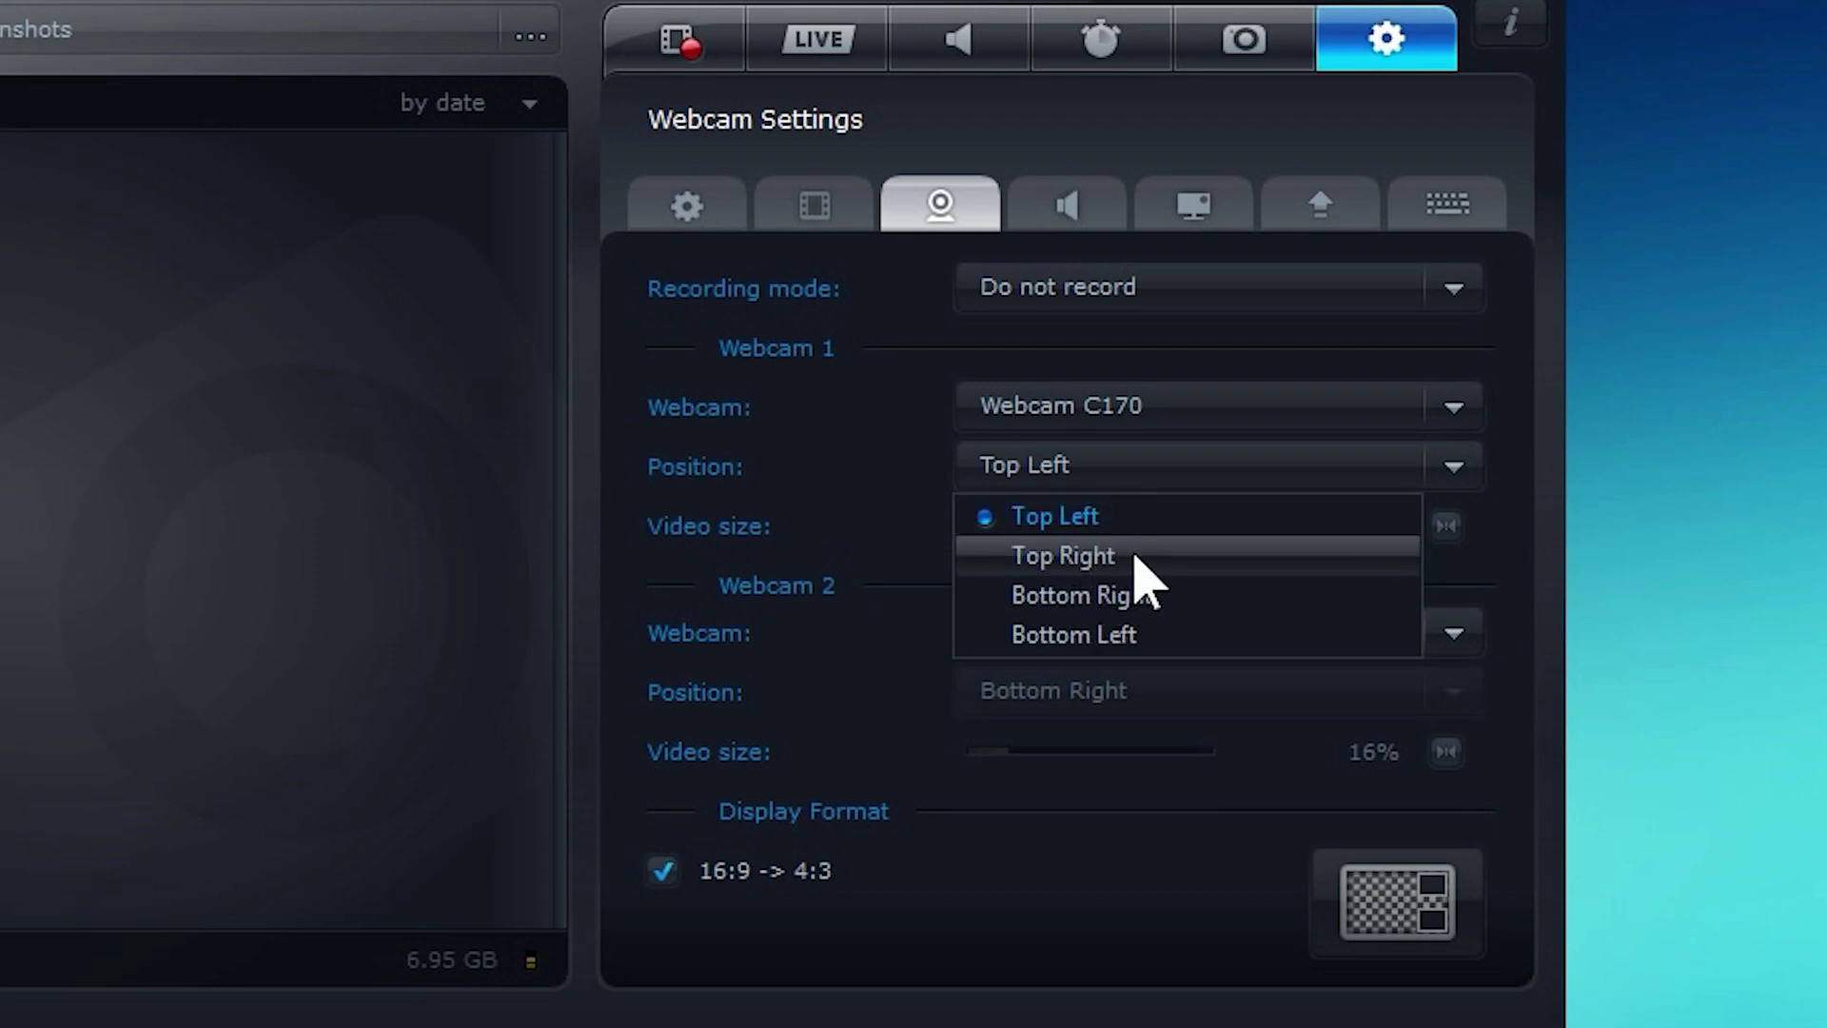
click(873, 485)
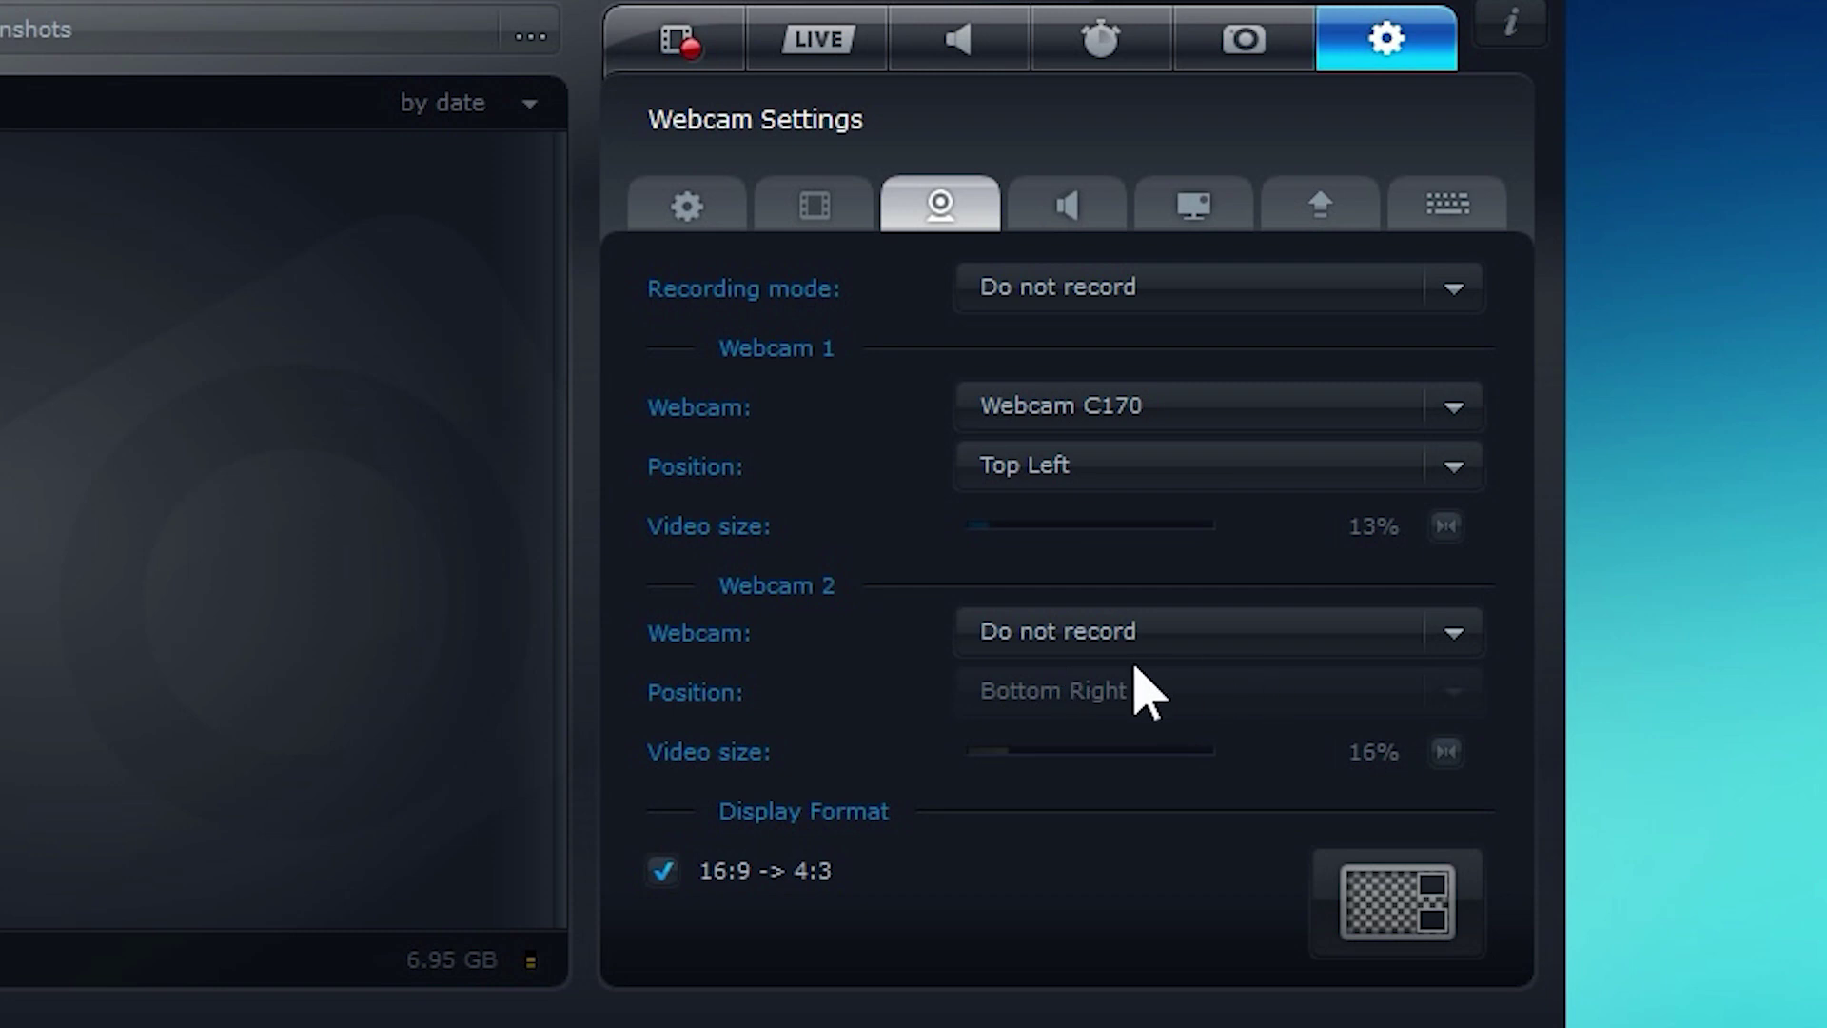
click(1076, 646)
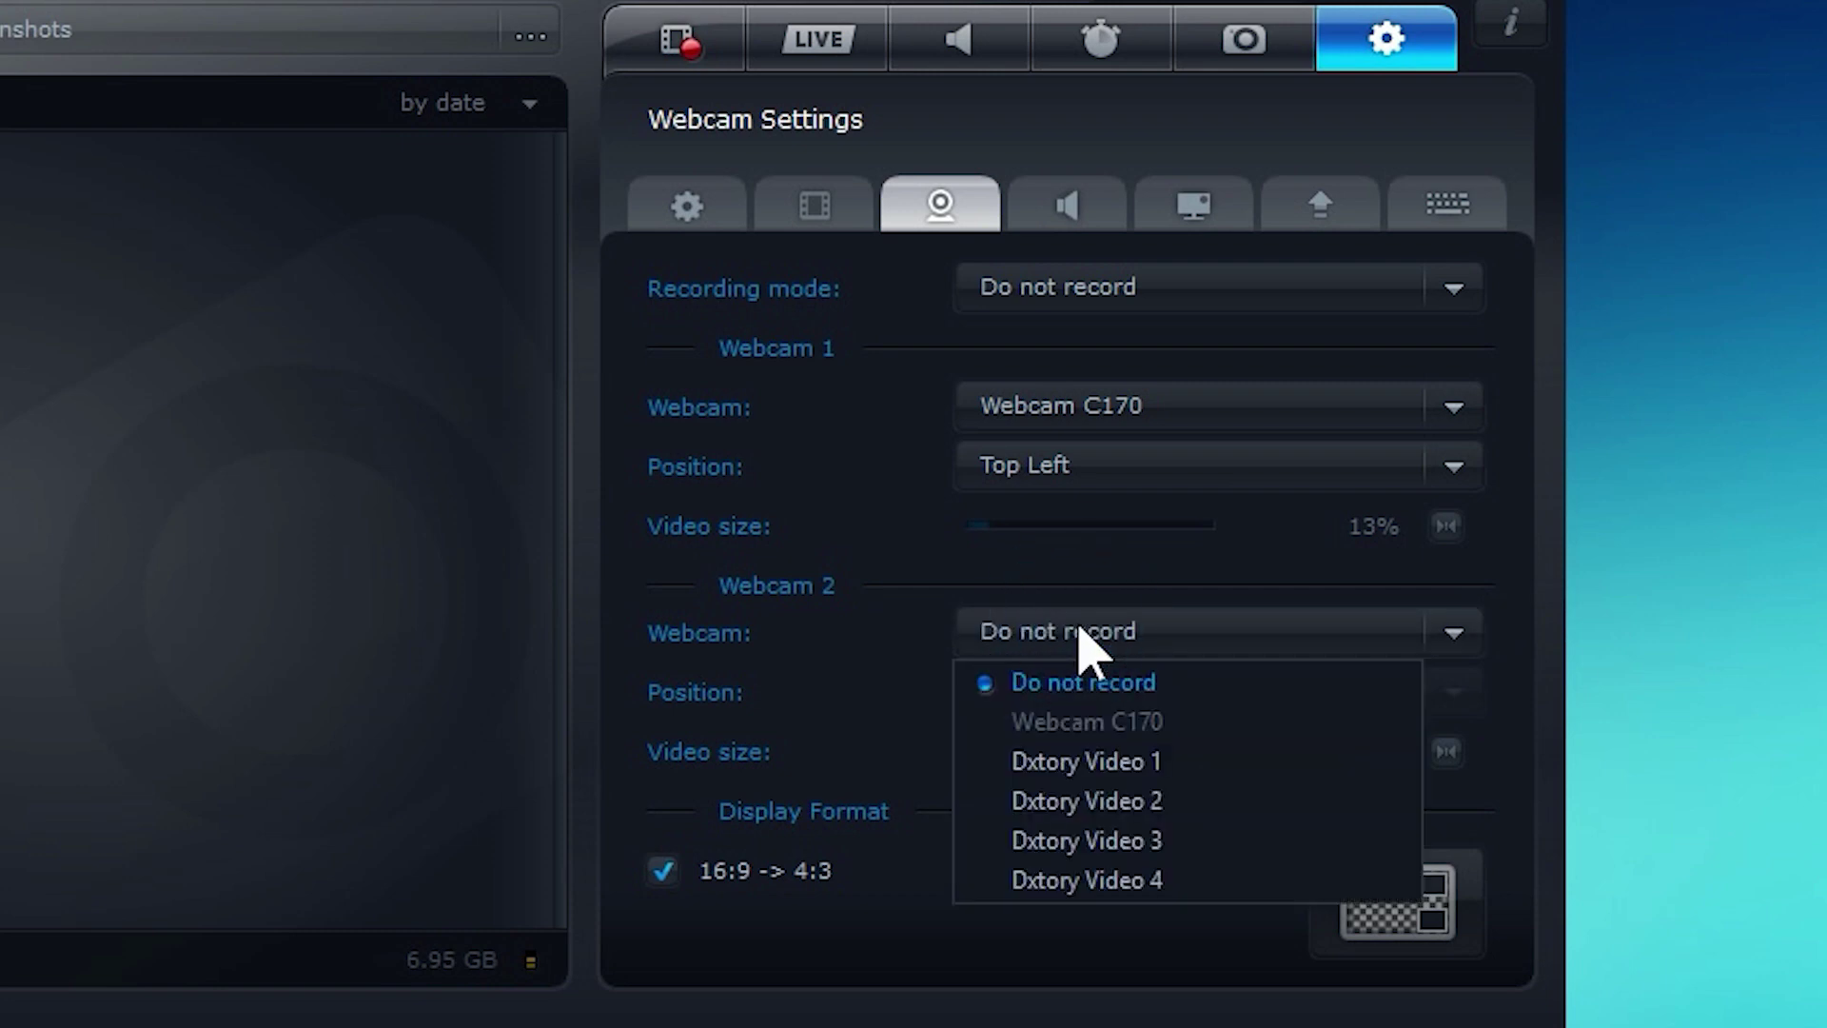
click(1009, 626)
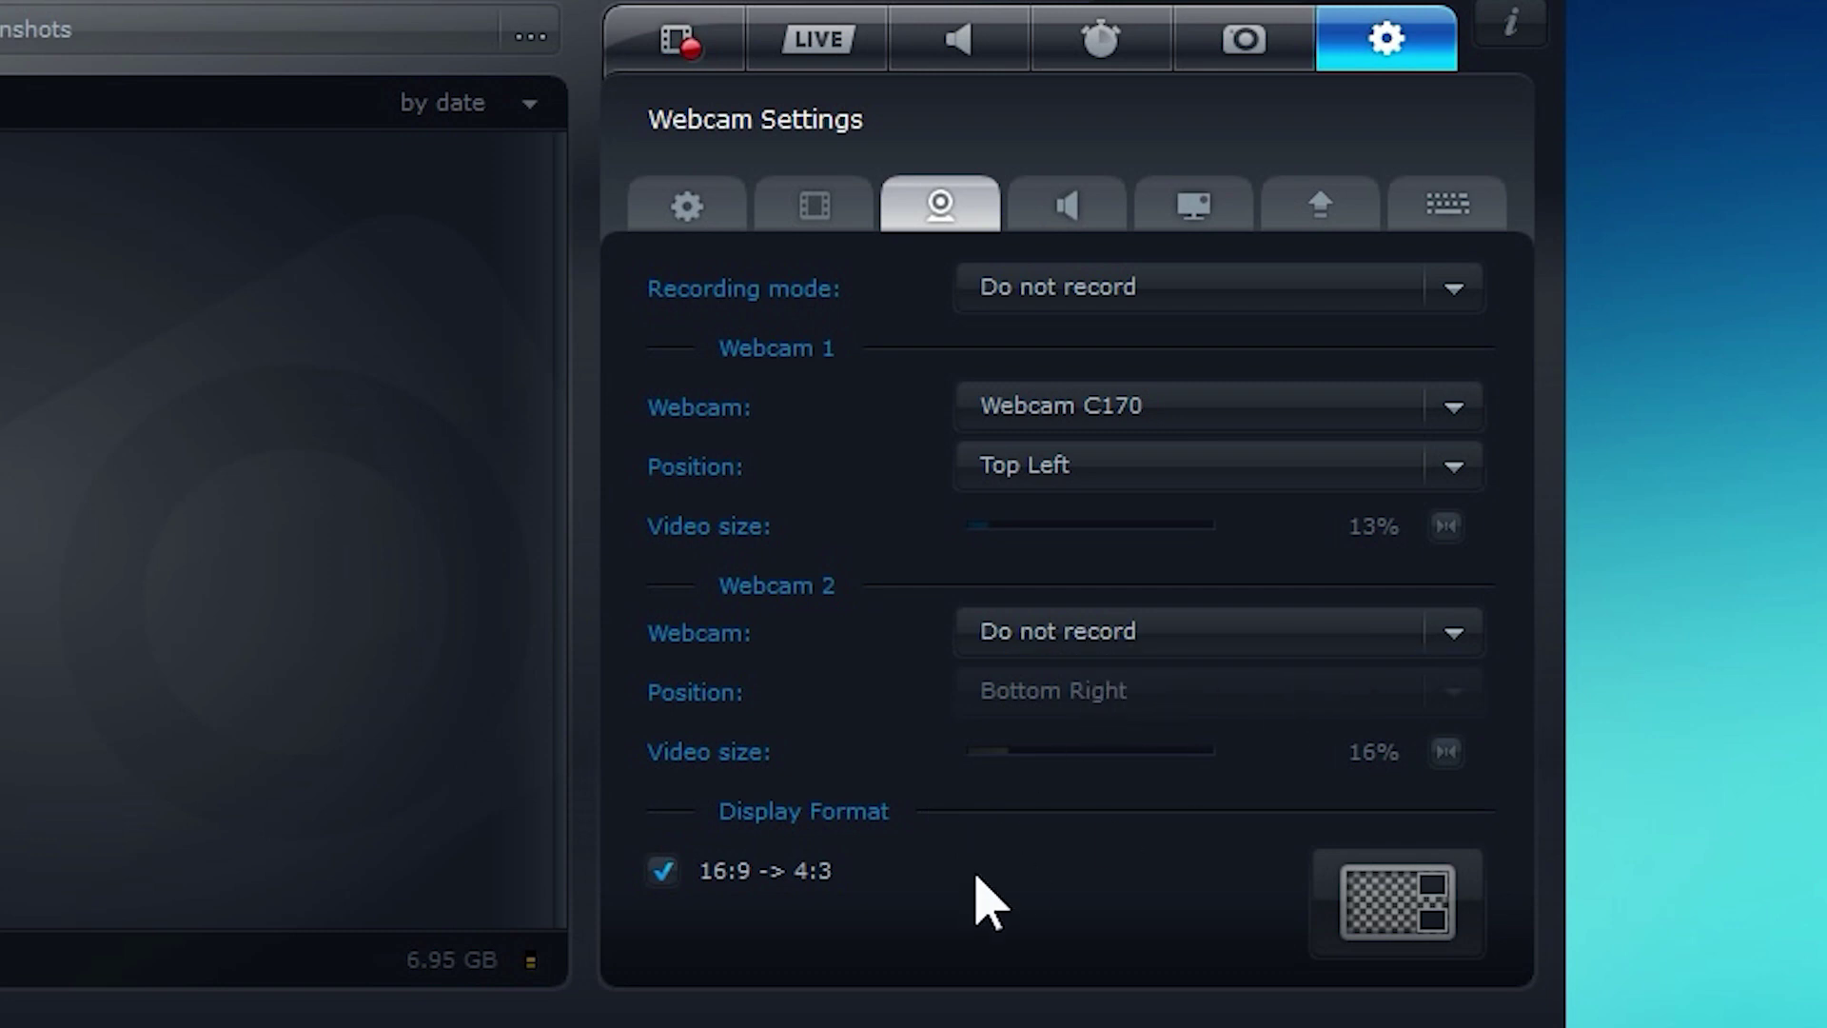
click(655, 881)
click(656, 876)
click(666, 876)
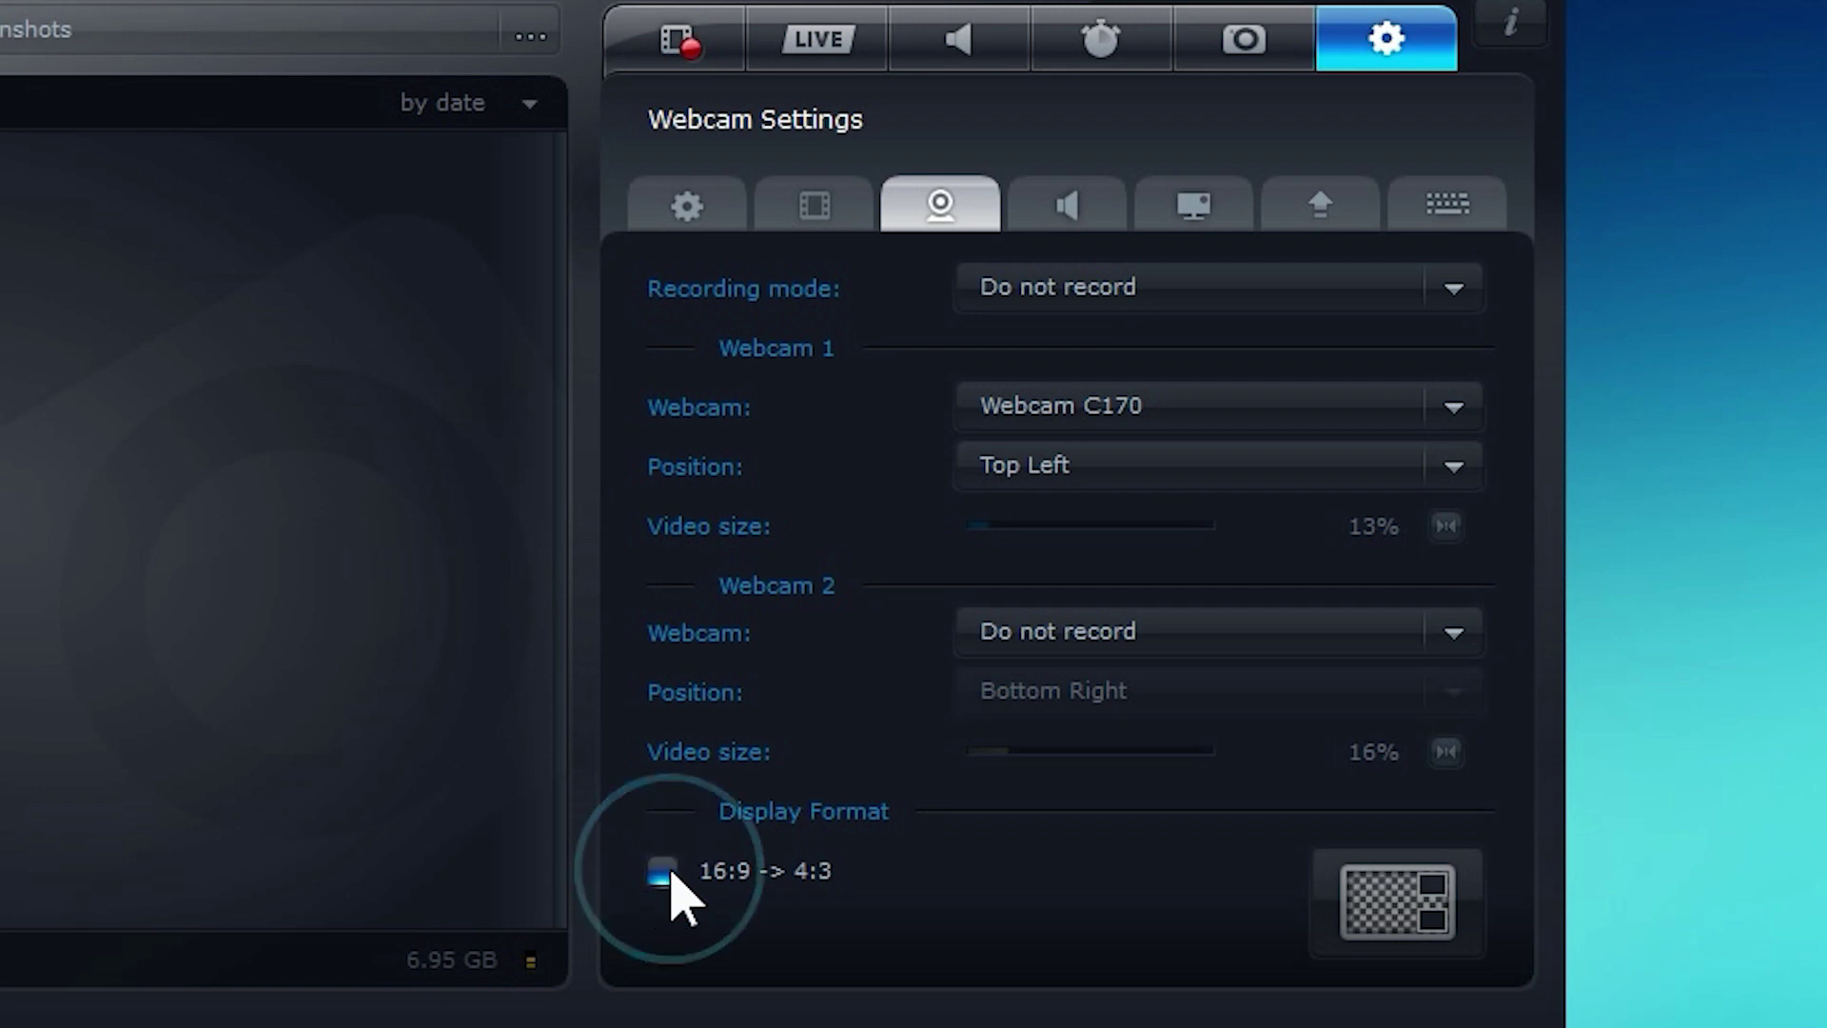
click(663, 873)
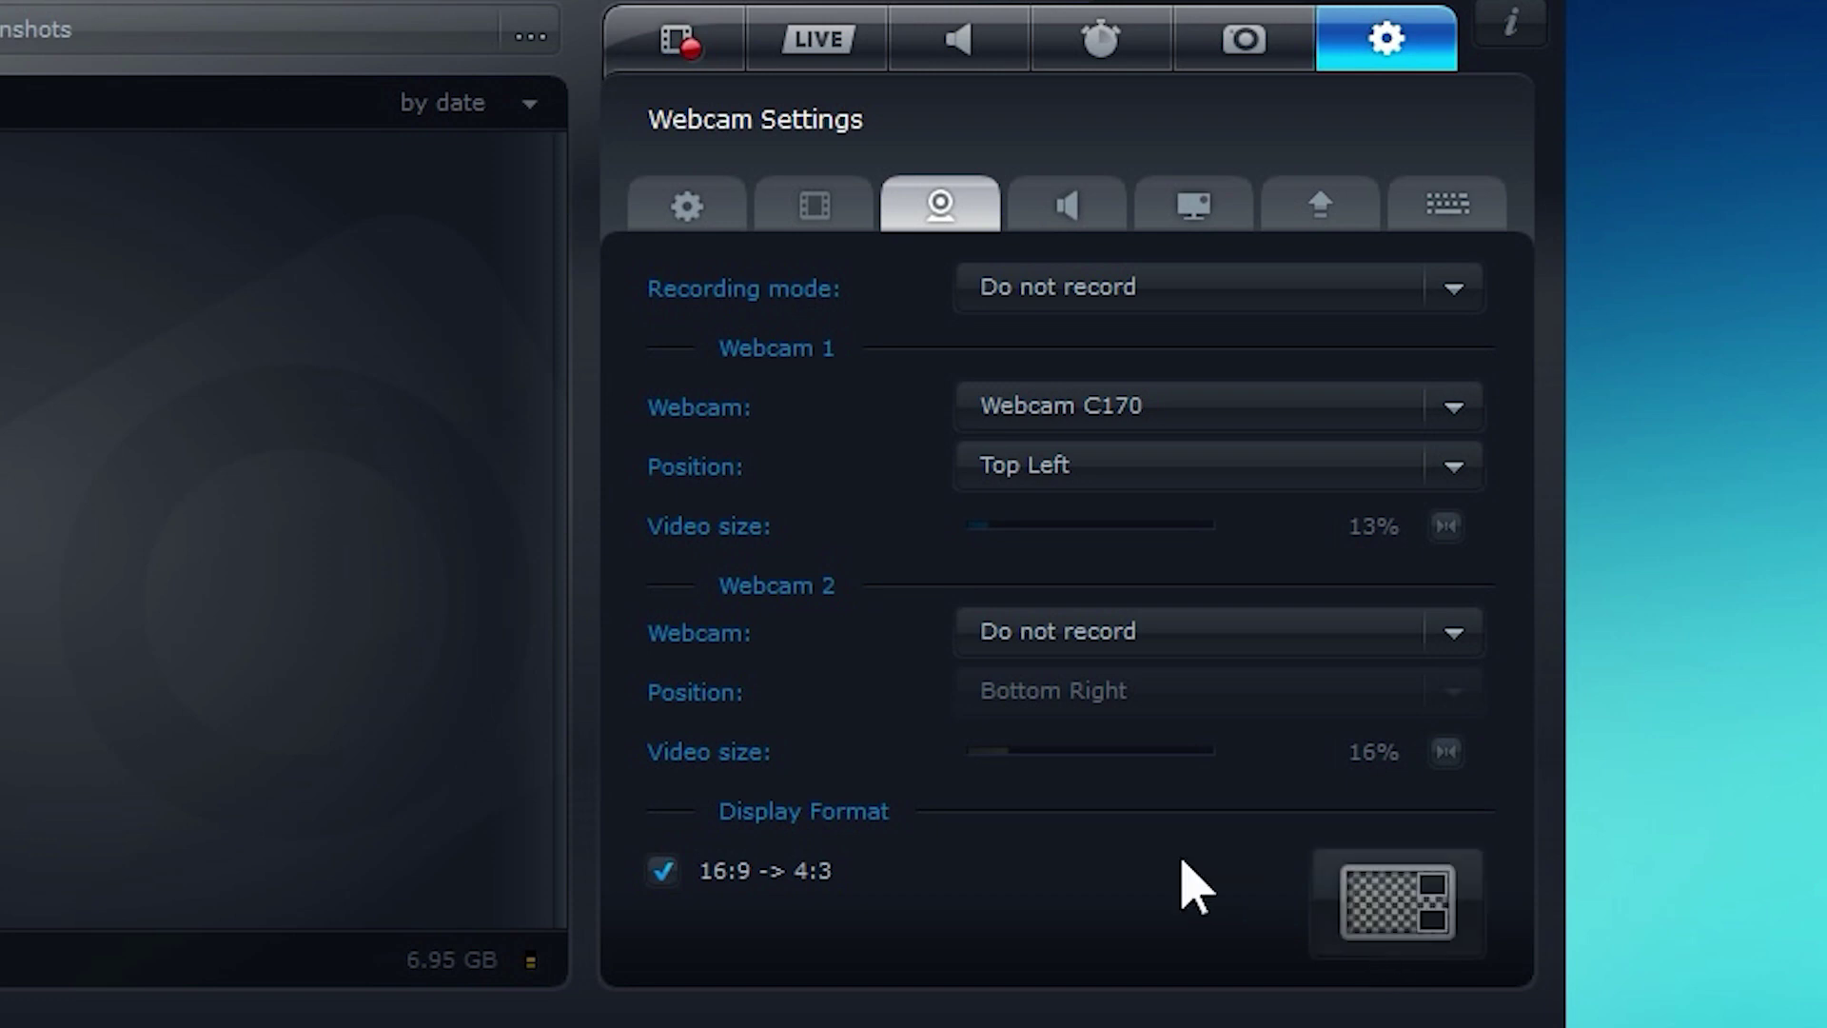
- Preview the Top Left webcam overlay placement in the frame, then close the preview
click(1350, 902)
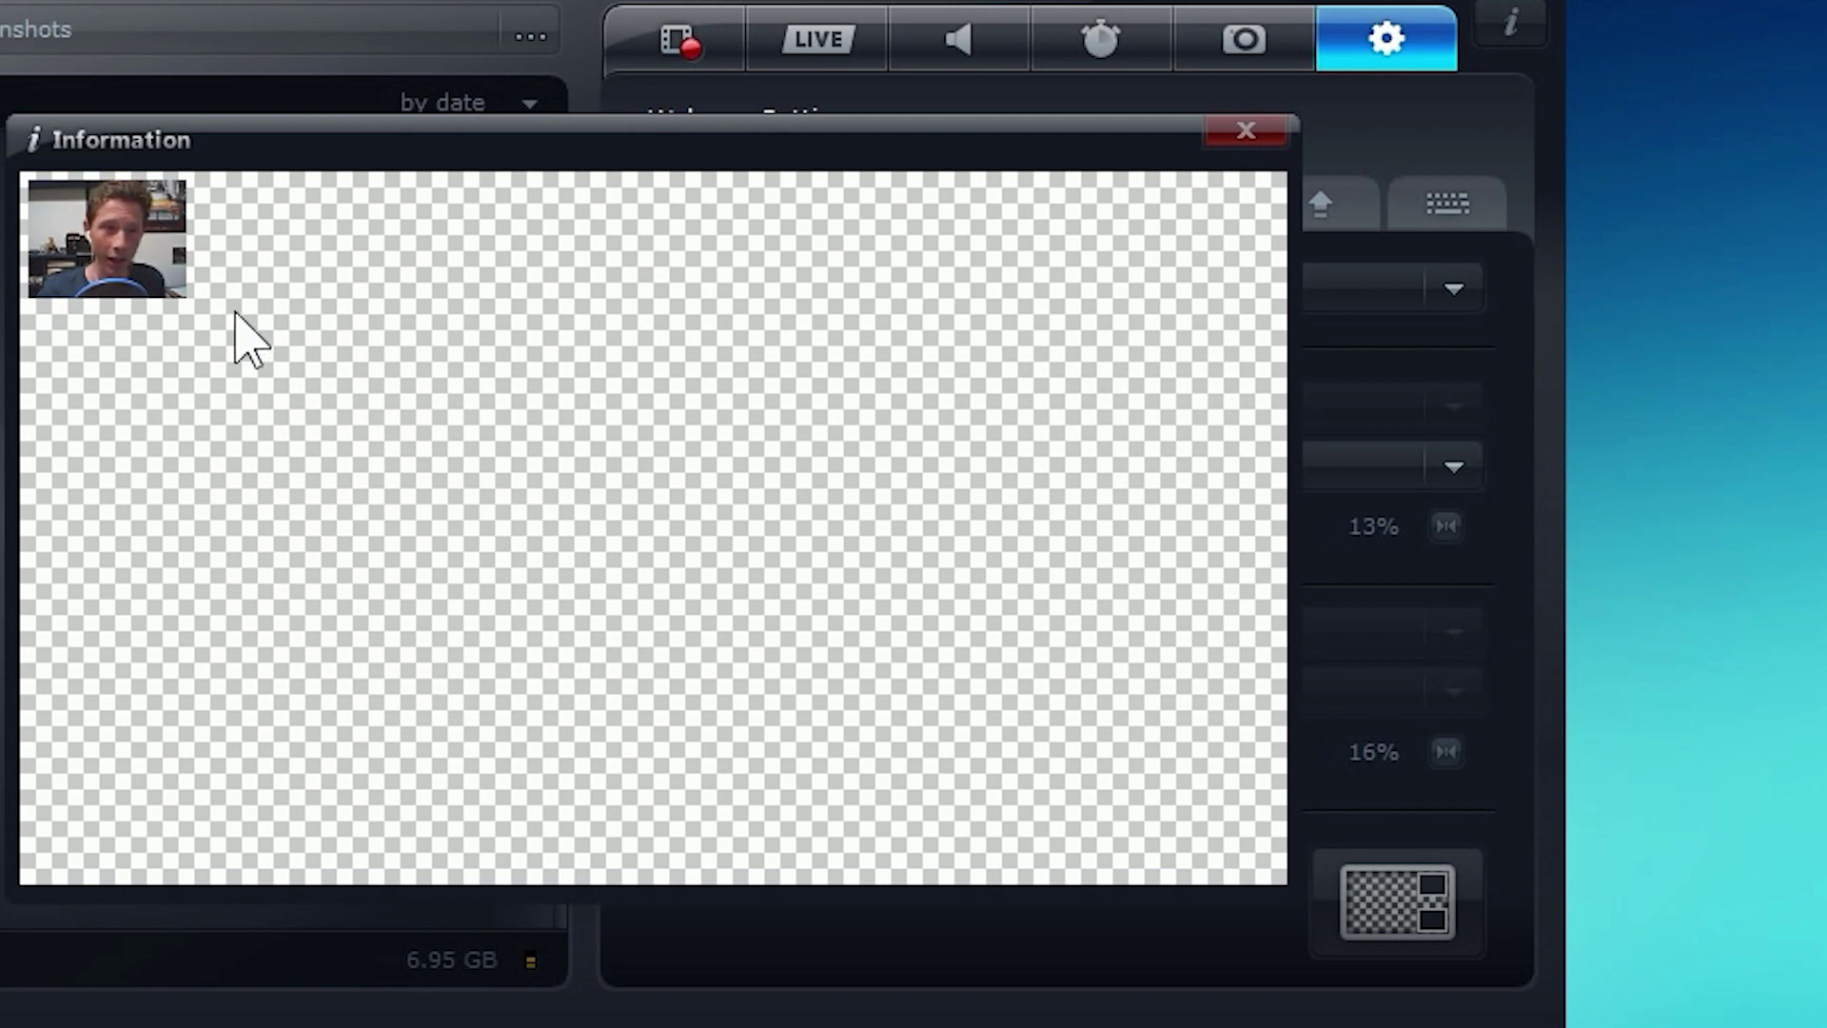
click(1244, 131)
click(1418, 871)
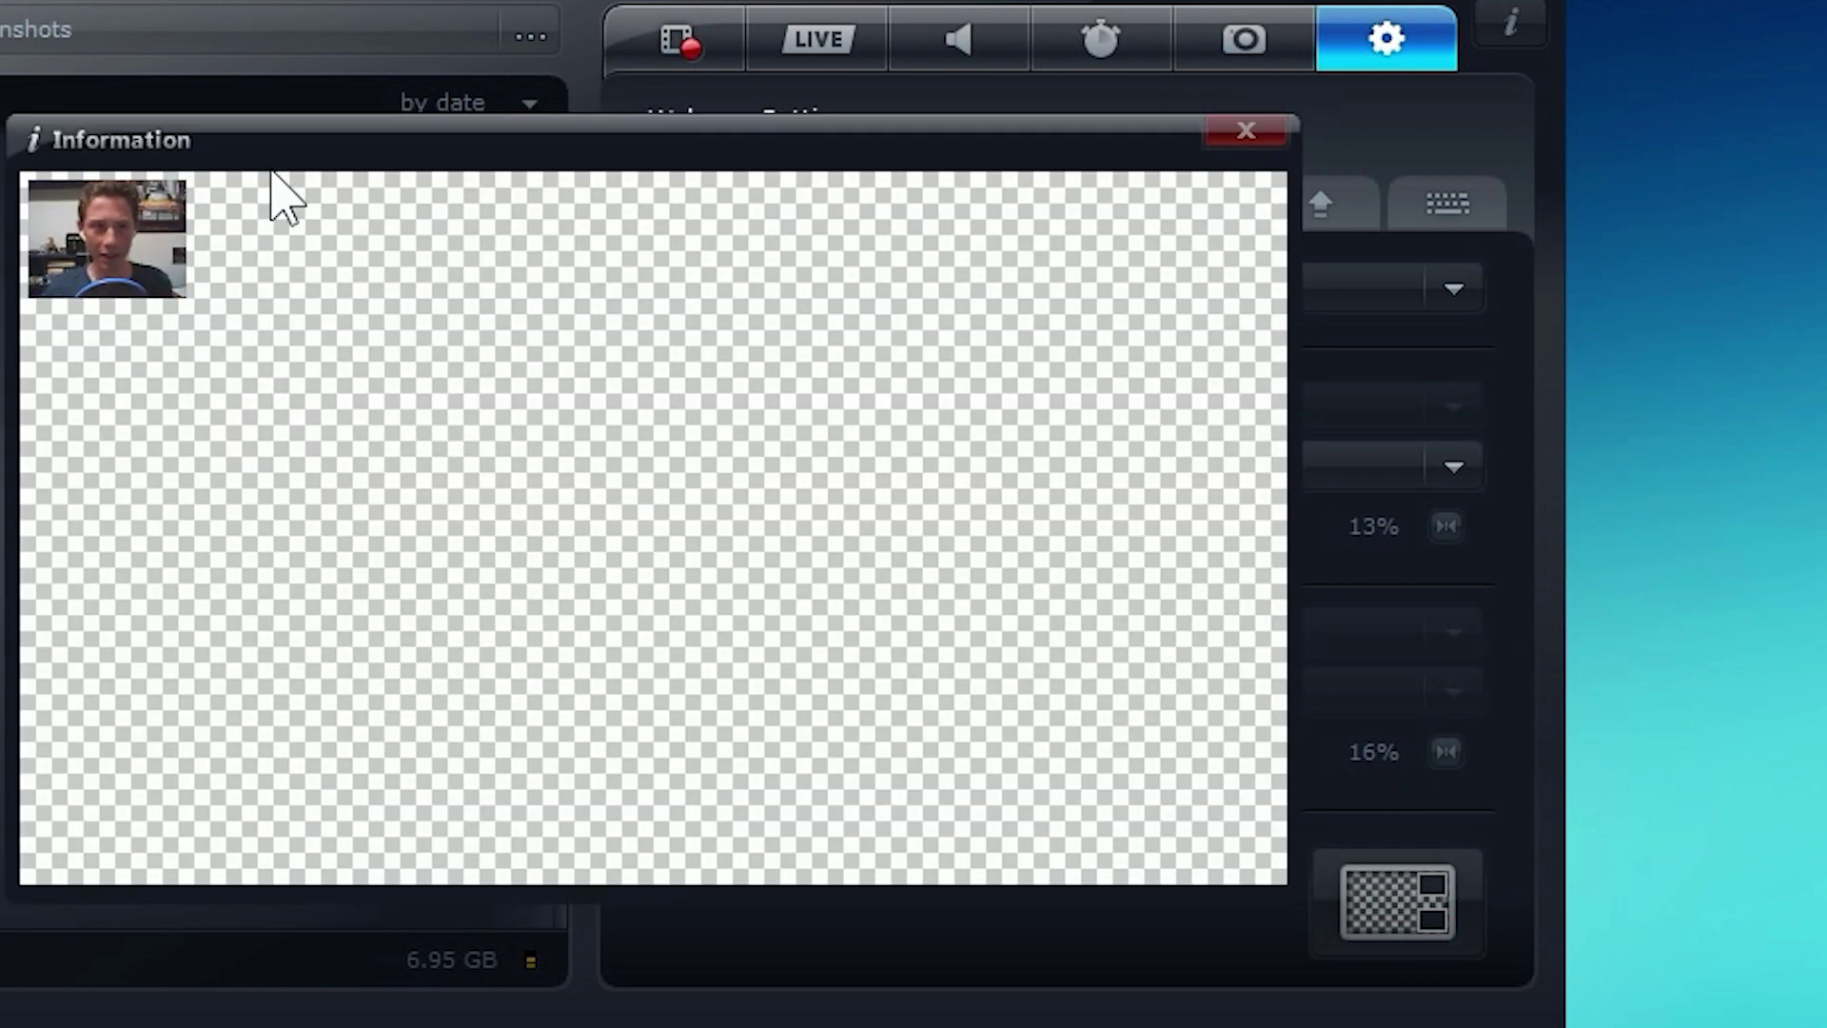
click(1241, 131)
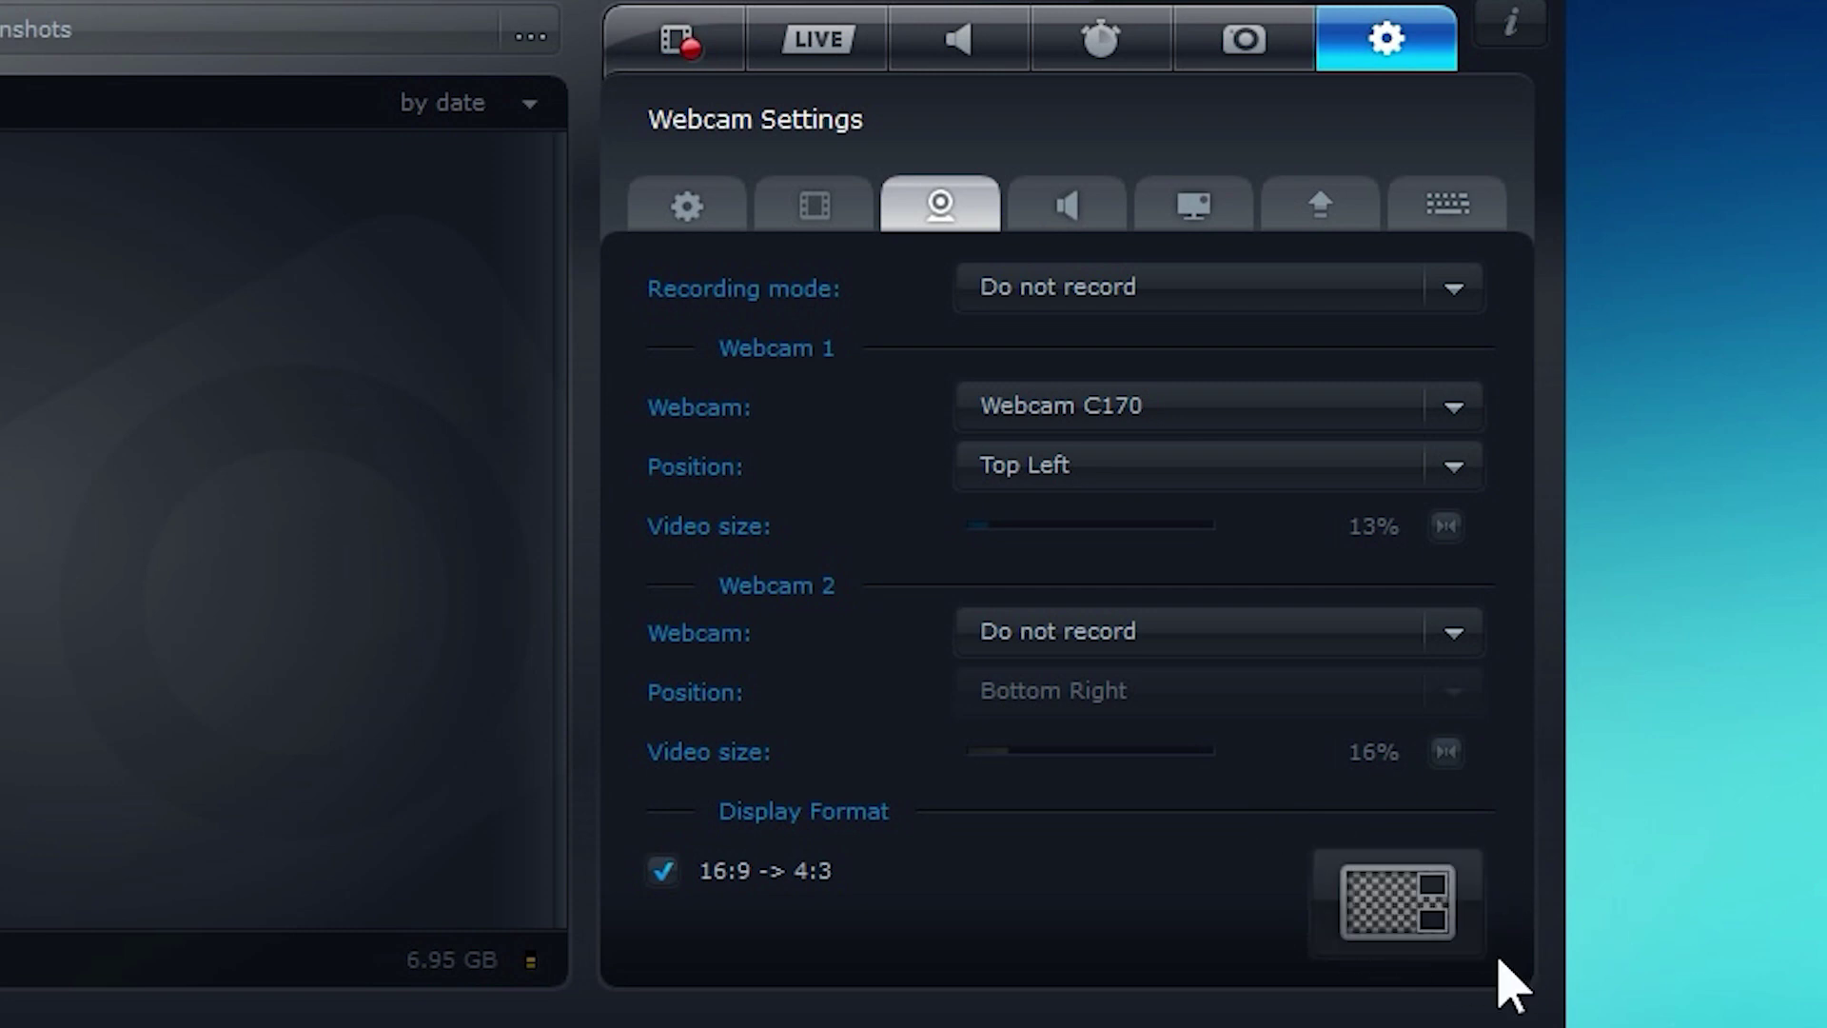
click(1066, 229)
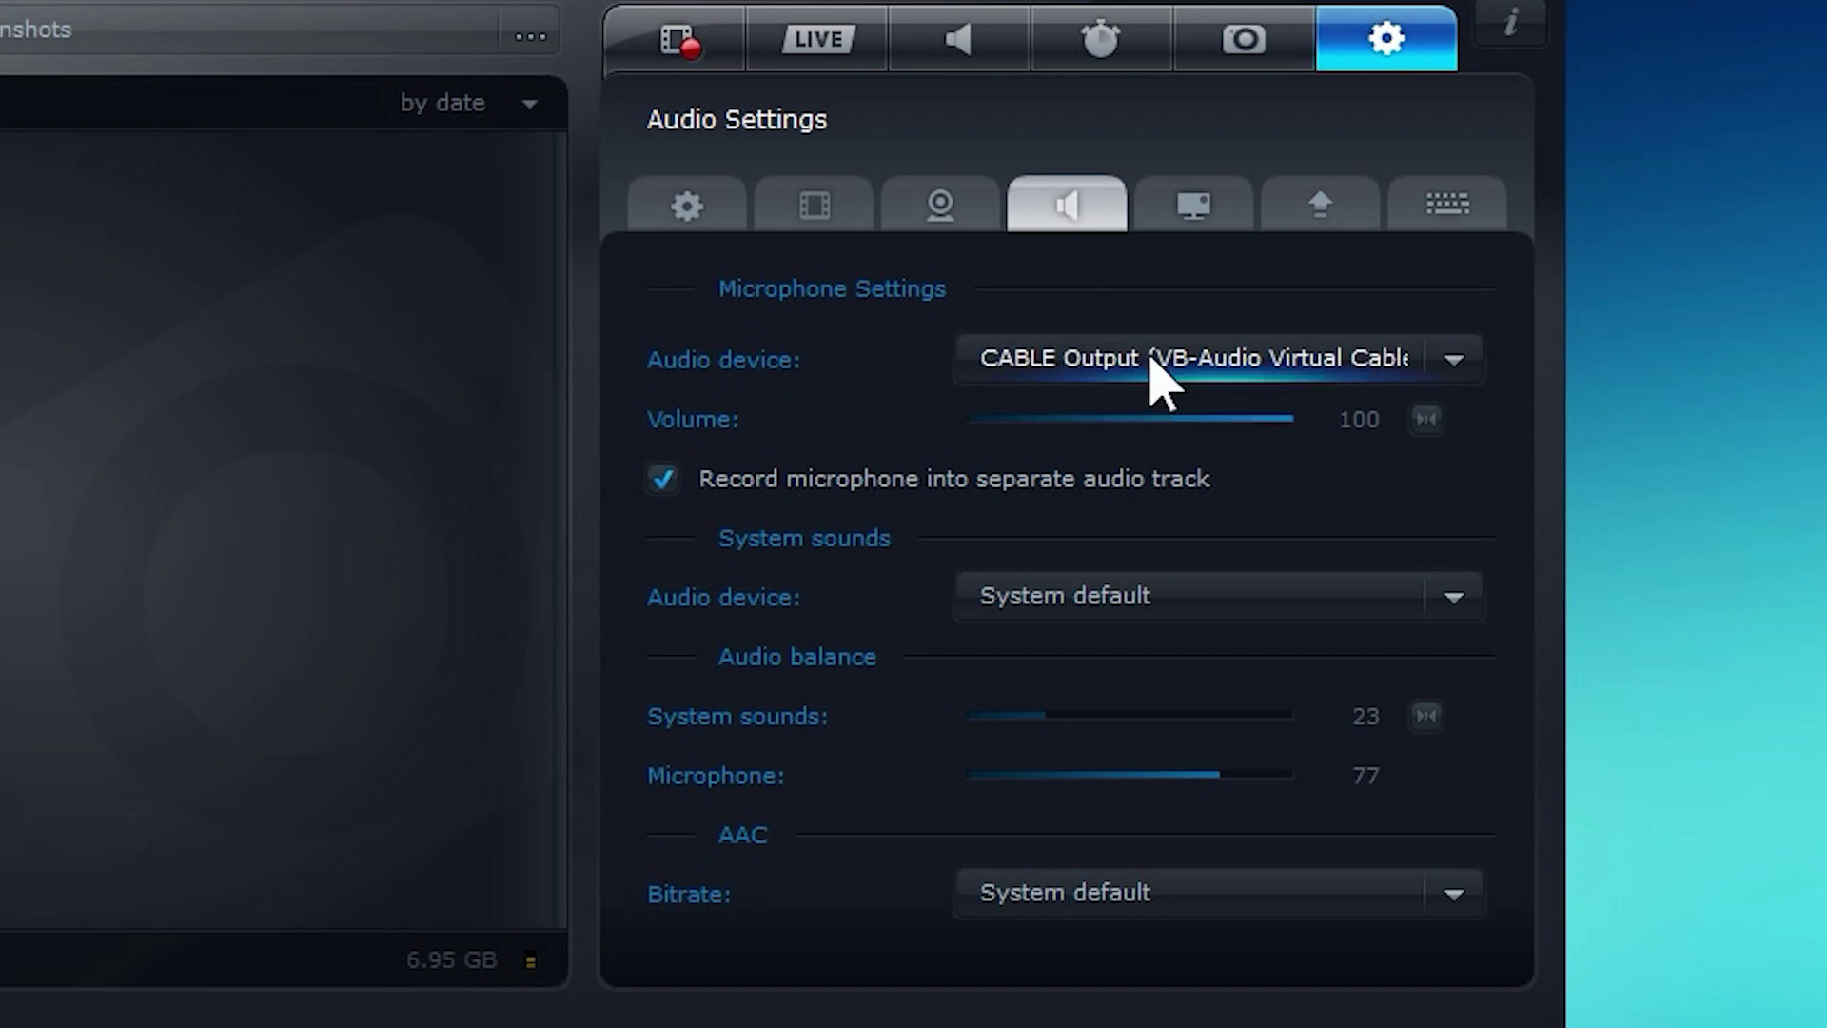
click(1460, 366)
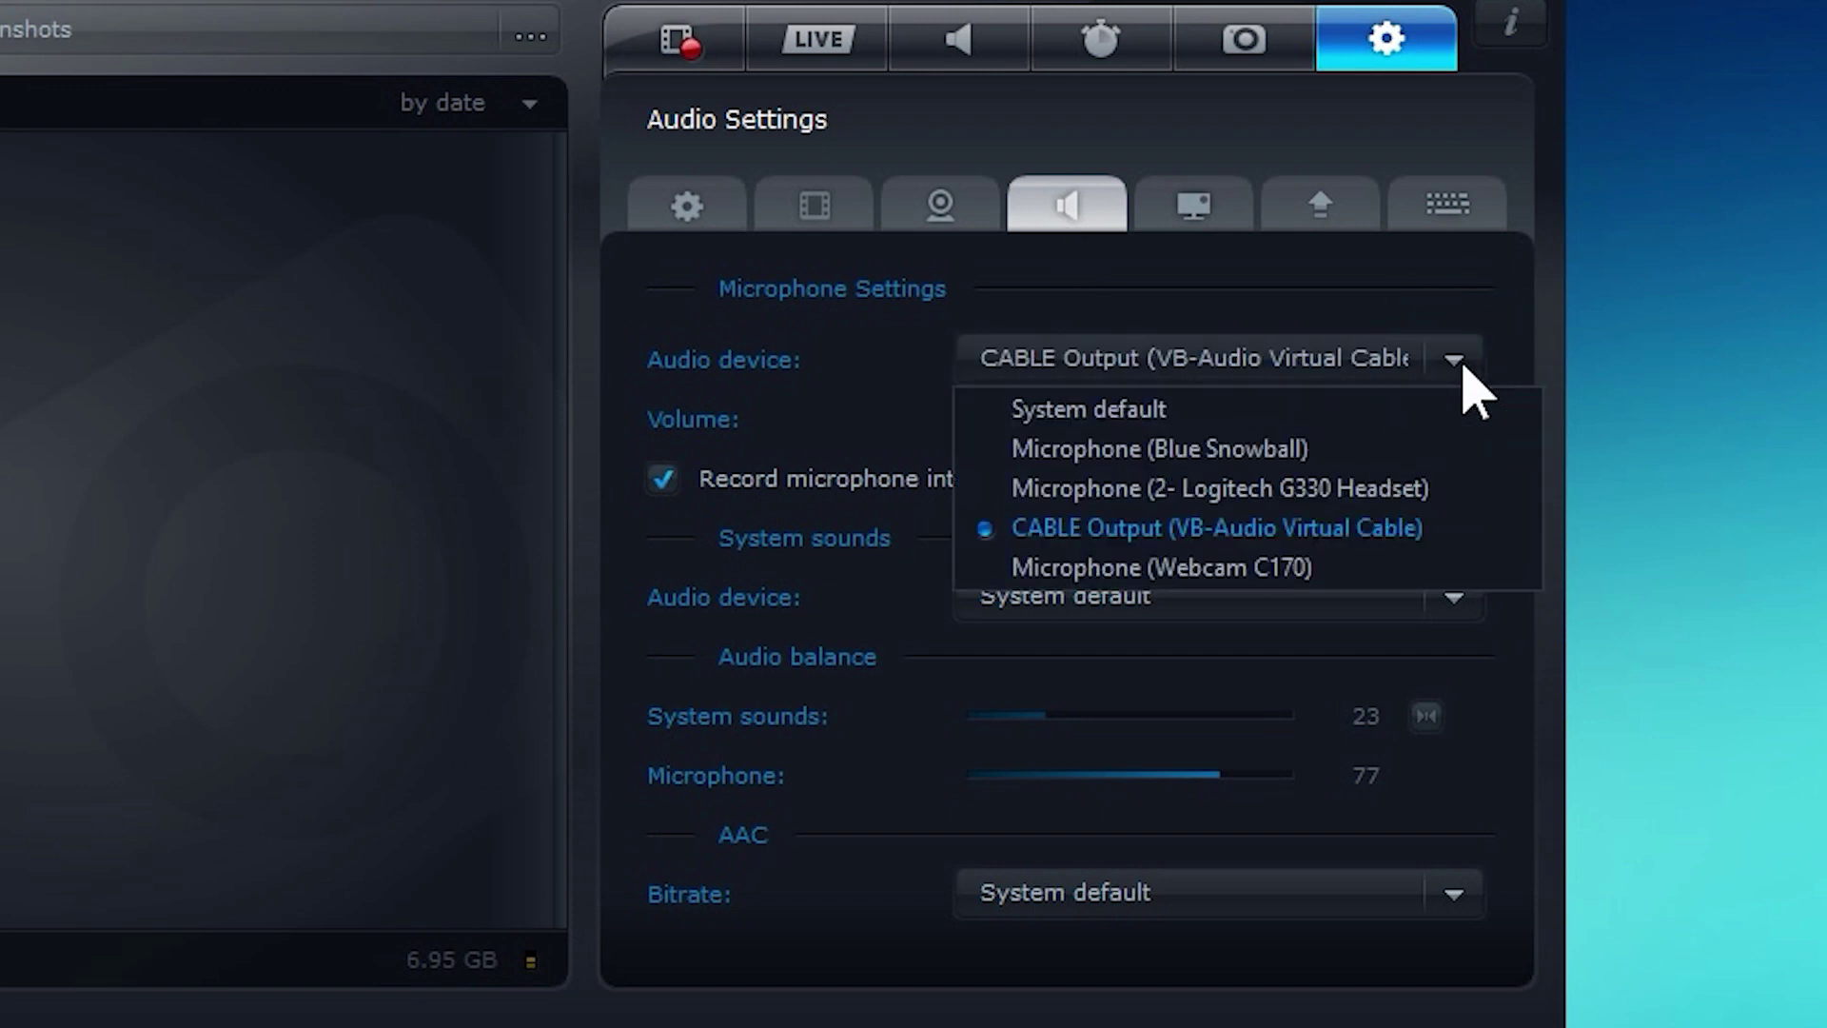
click(1462, 367)
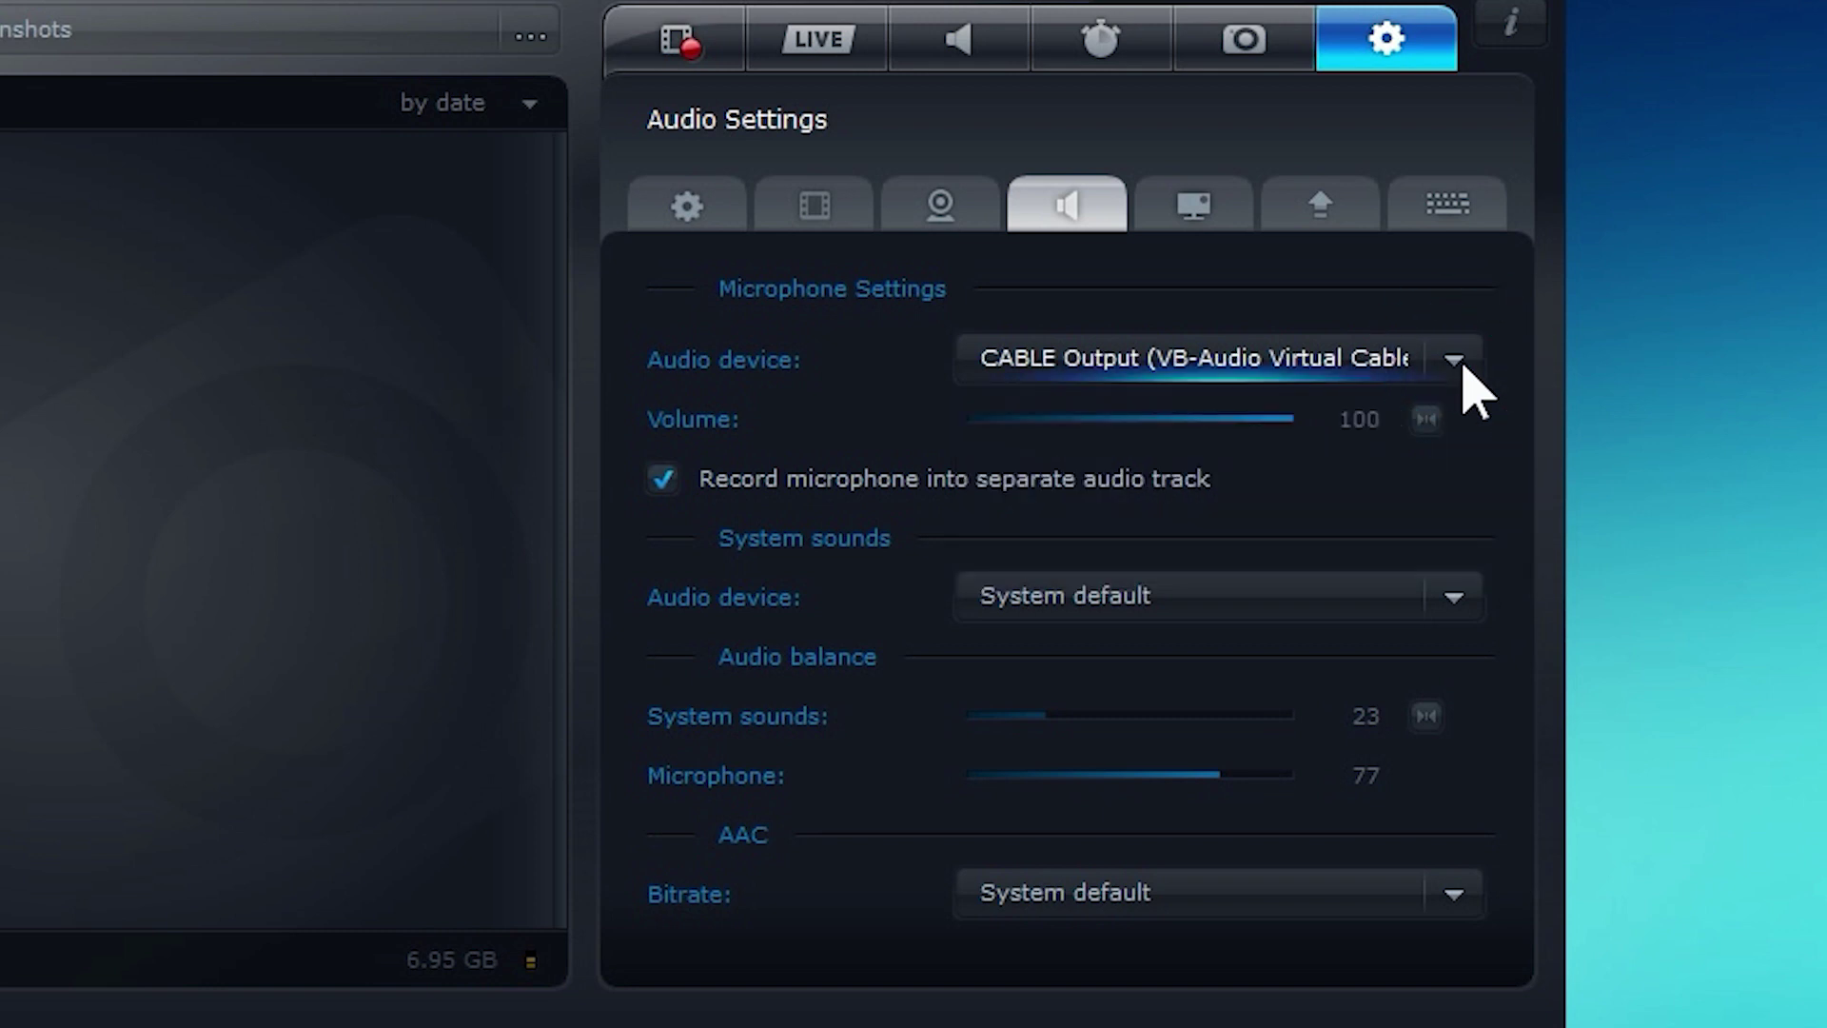
click(1462, 367)
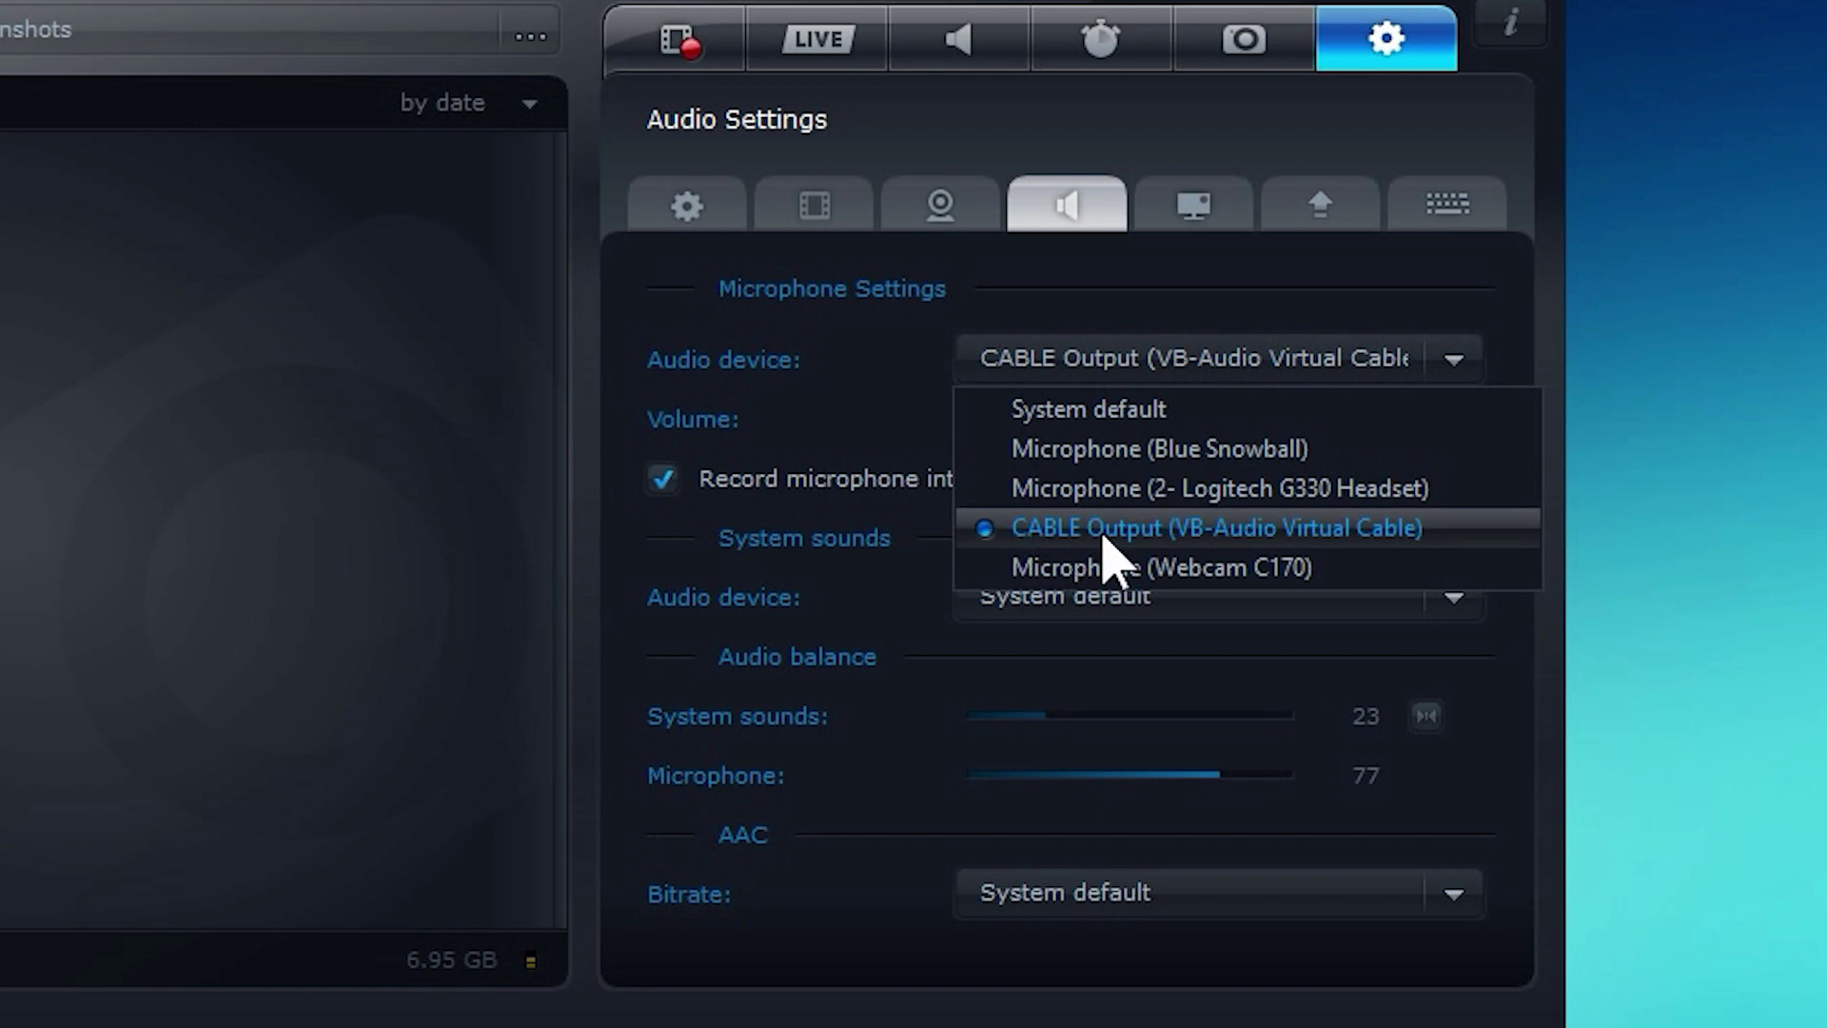
click(1420, 533)
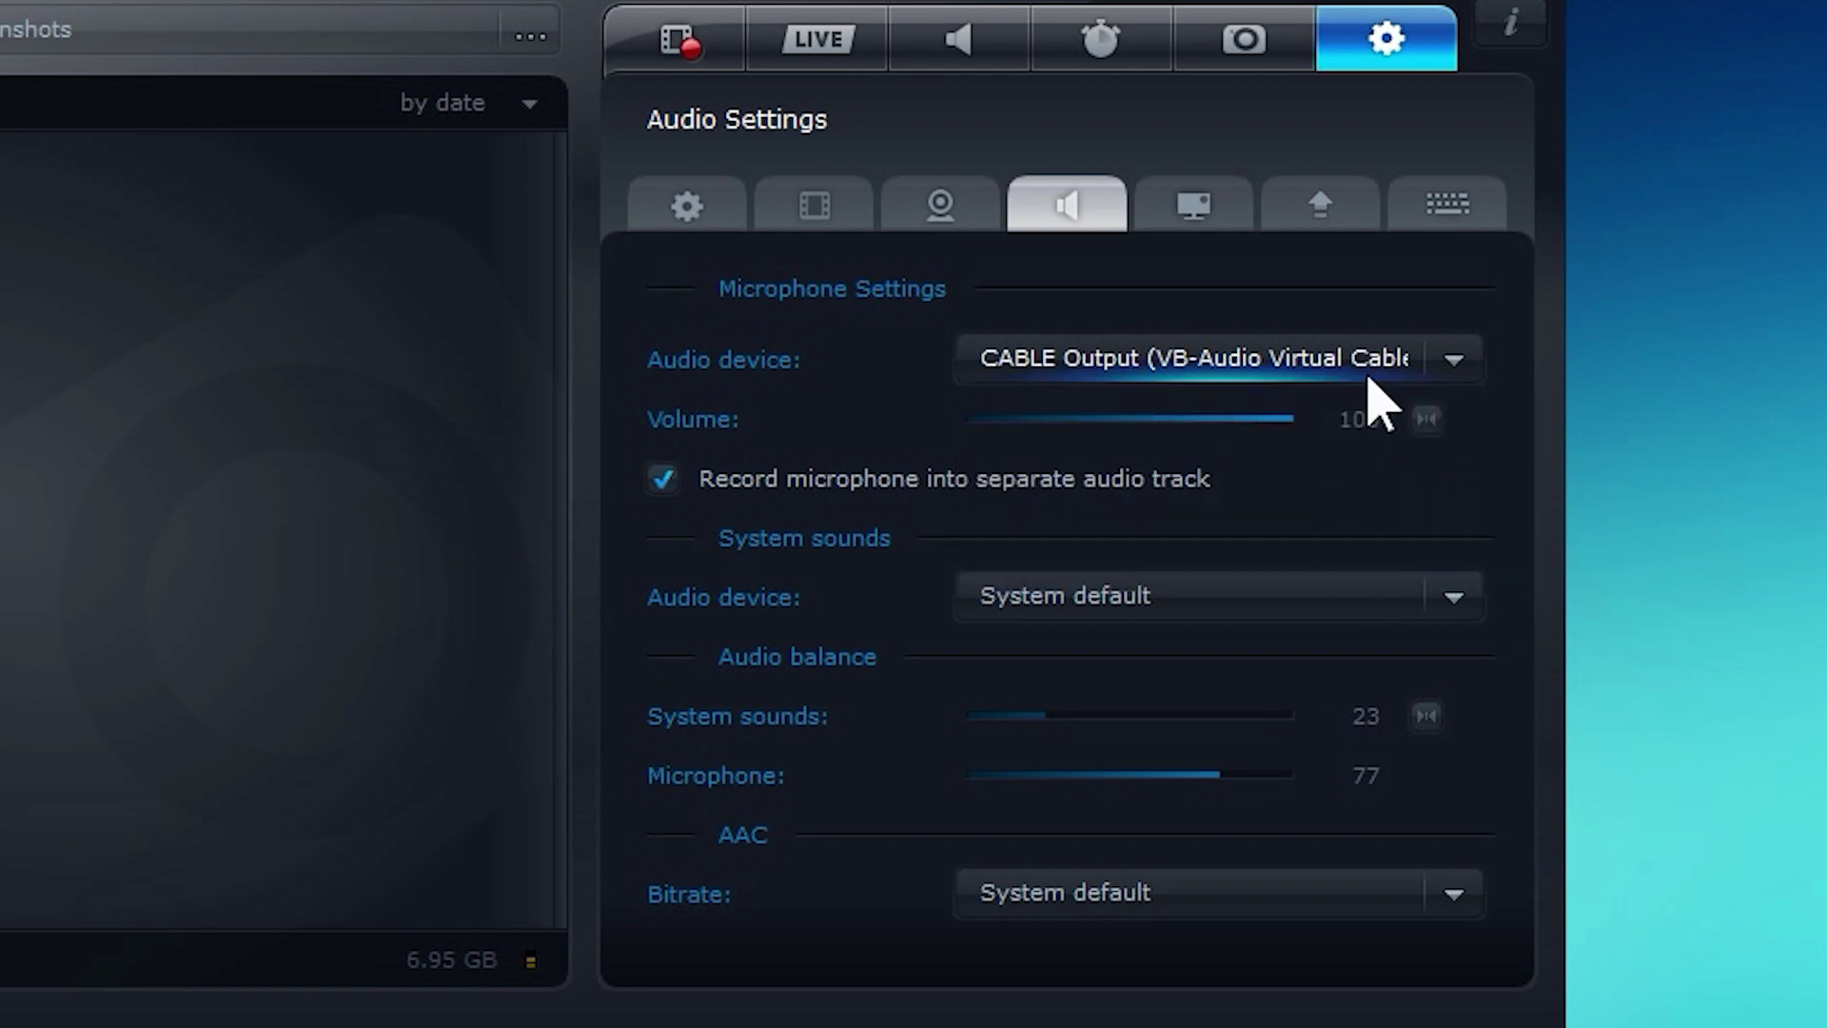
click(1425, 366)
click(1462, 381)
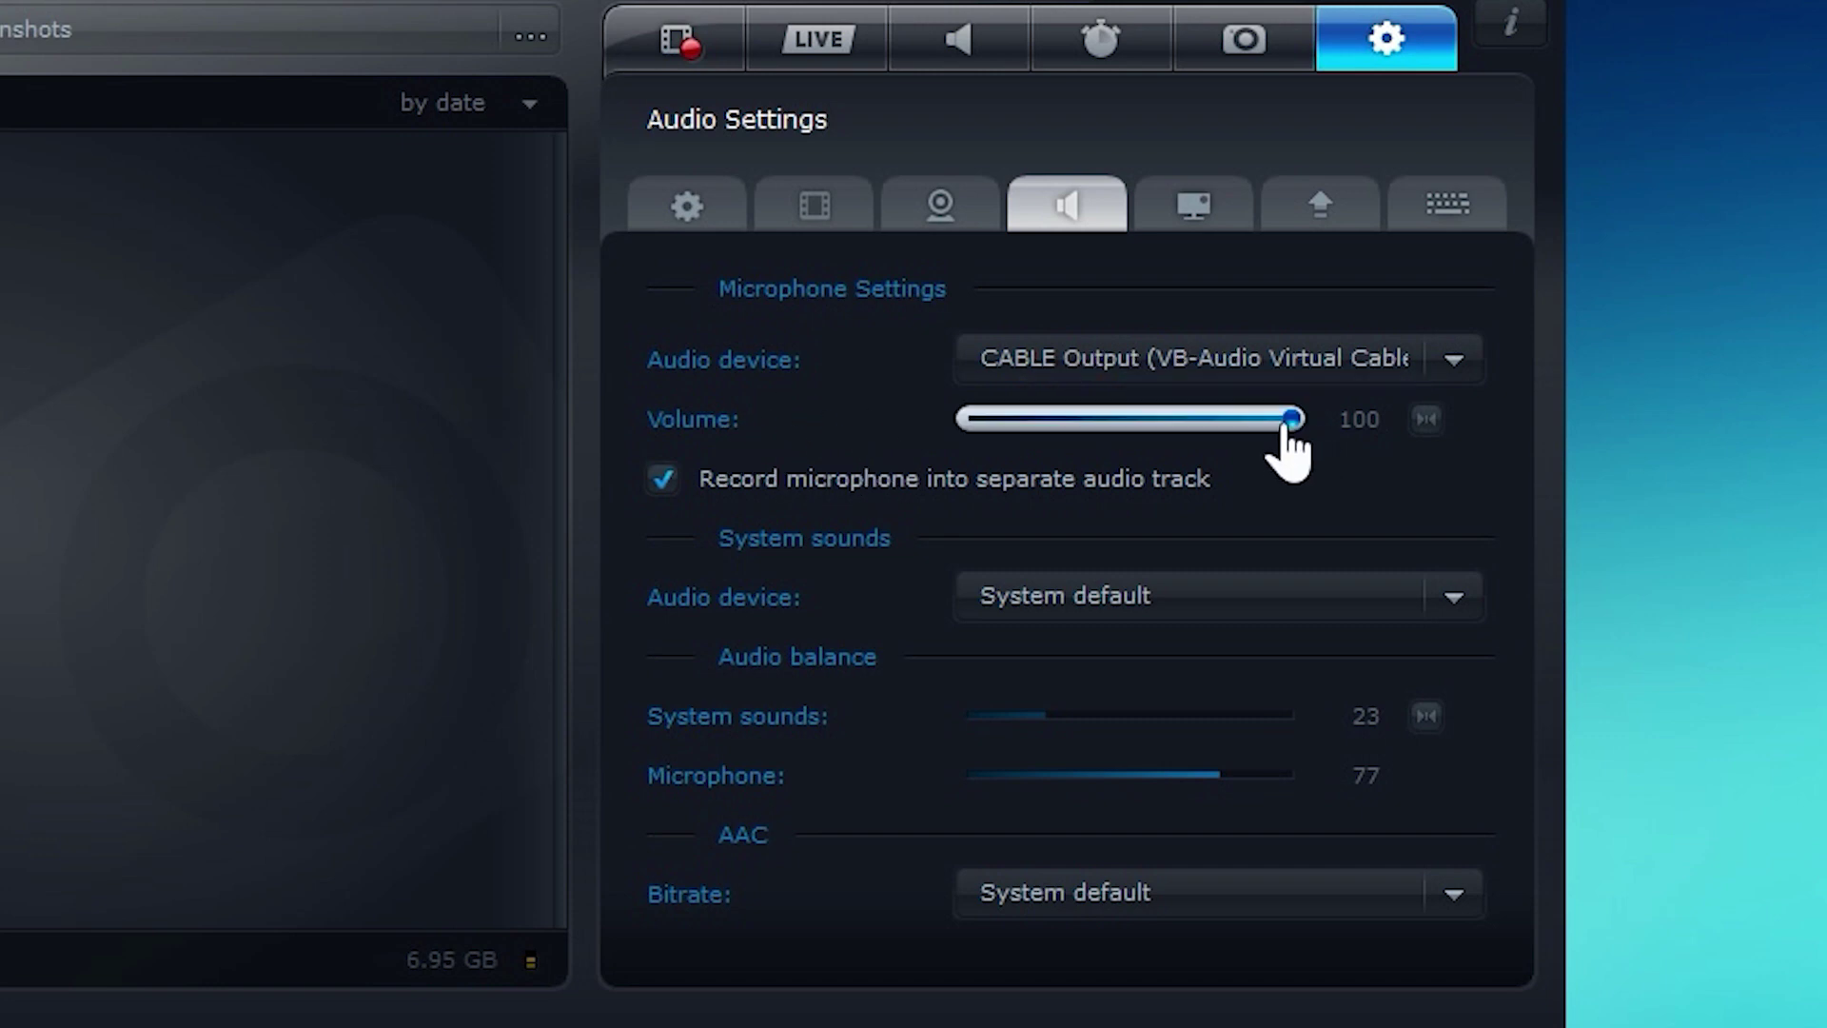
drag(1293, 419, 1407, 437)
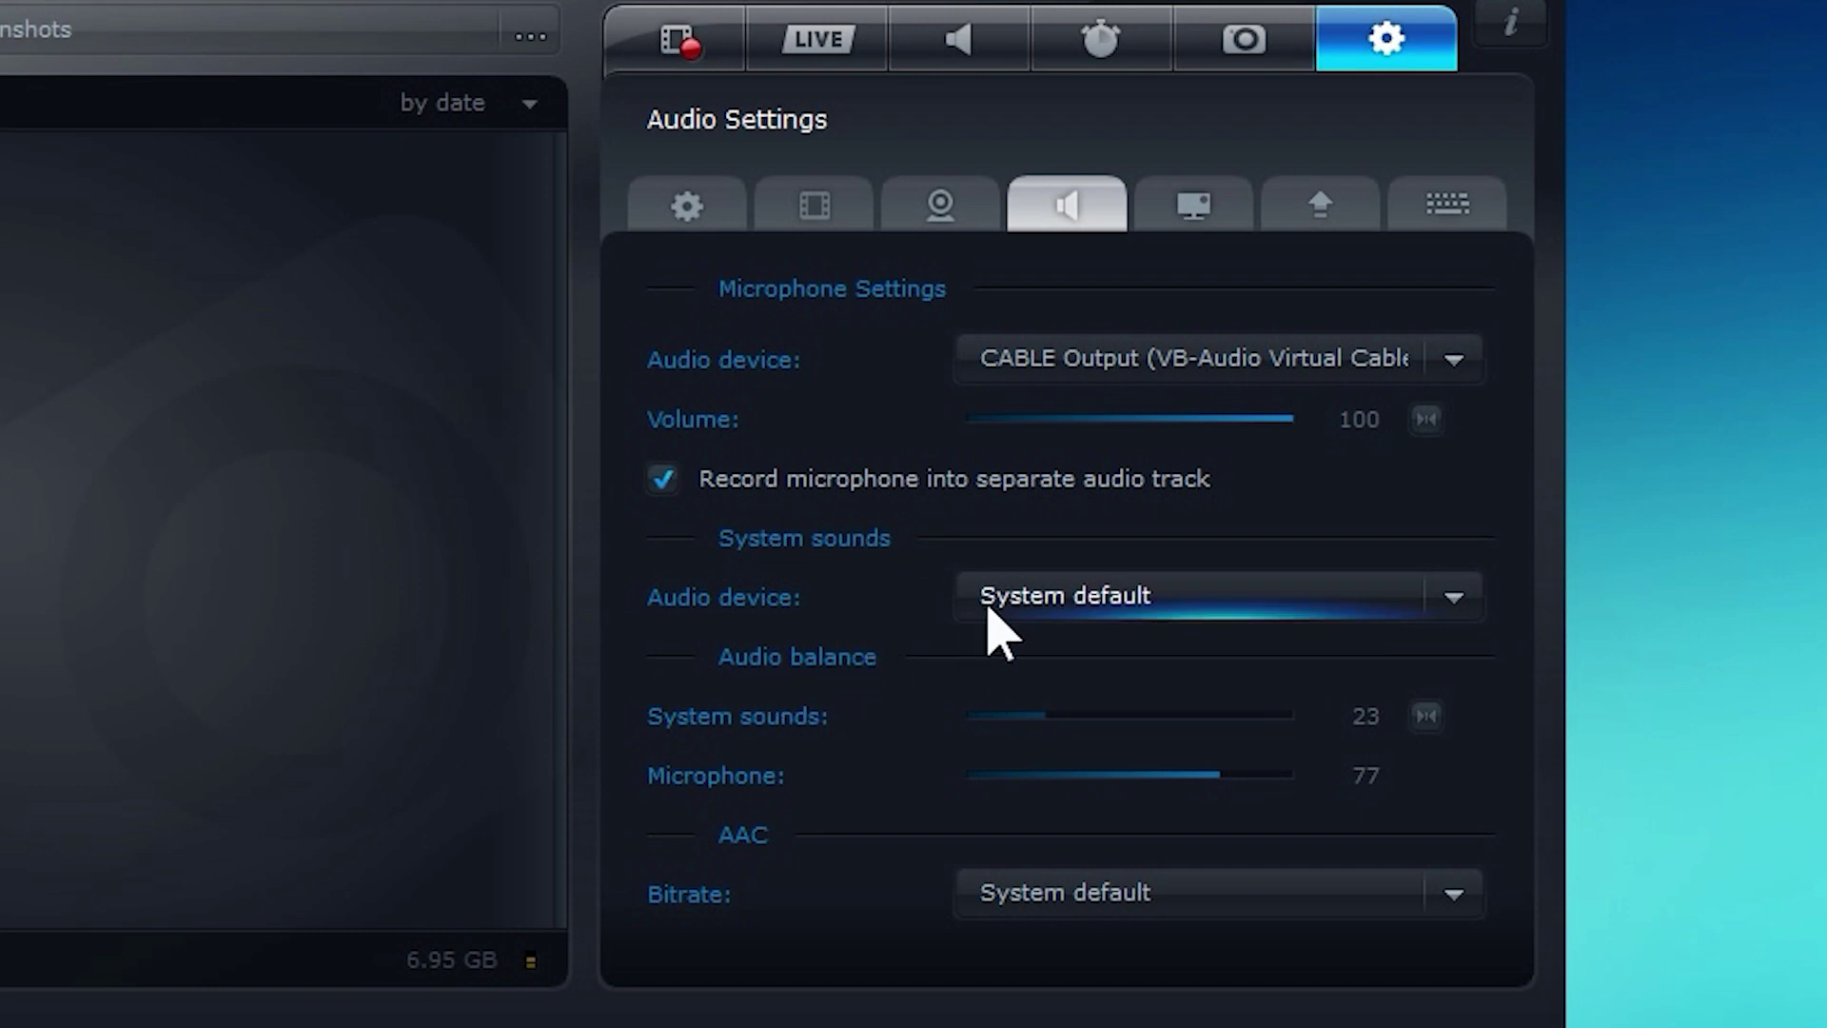
click(1044, 604)
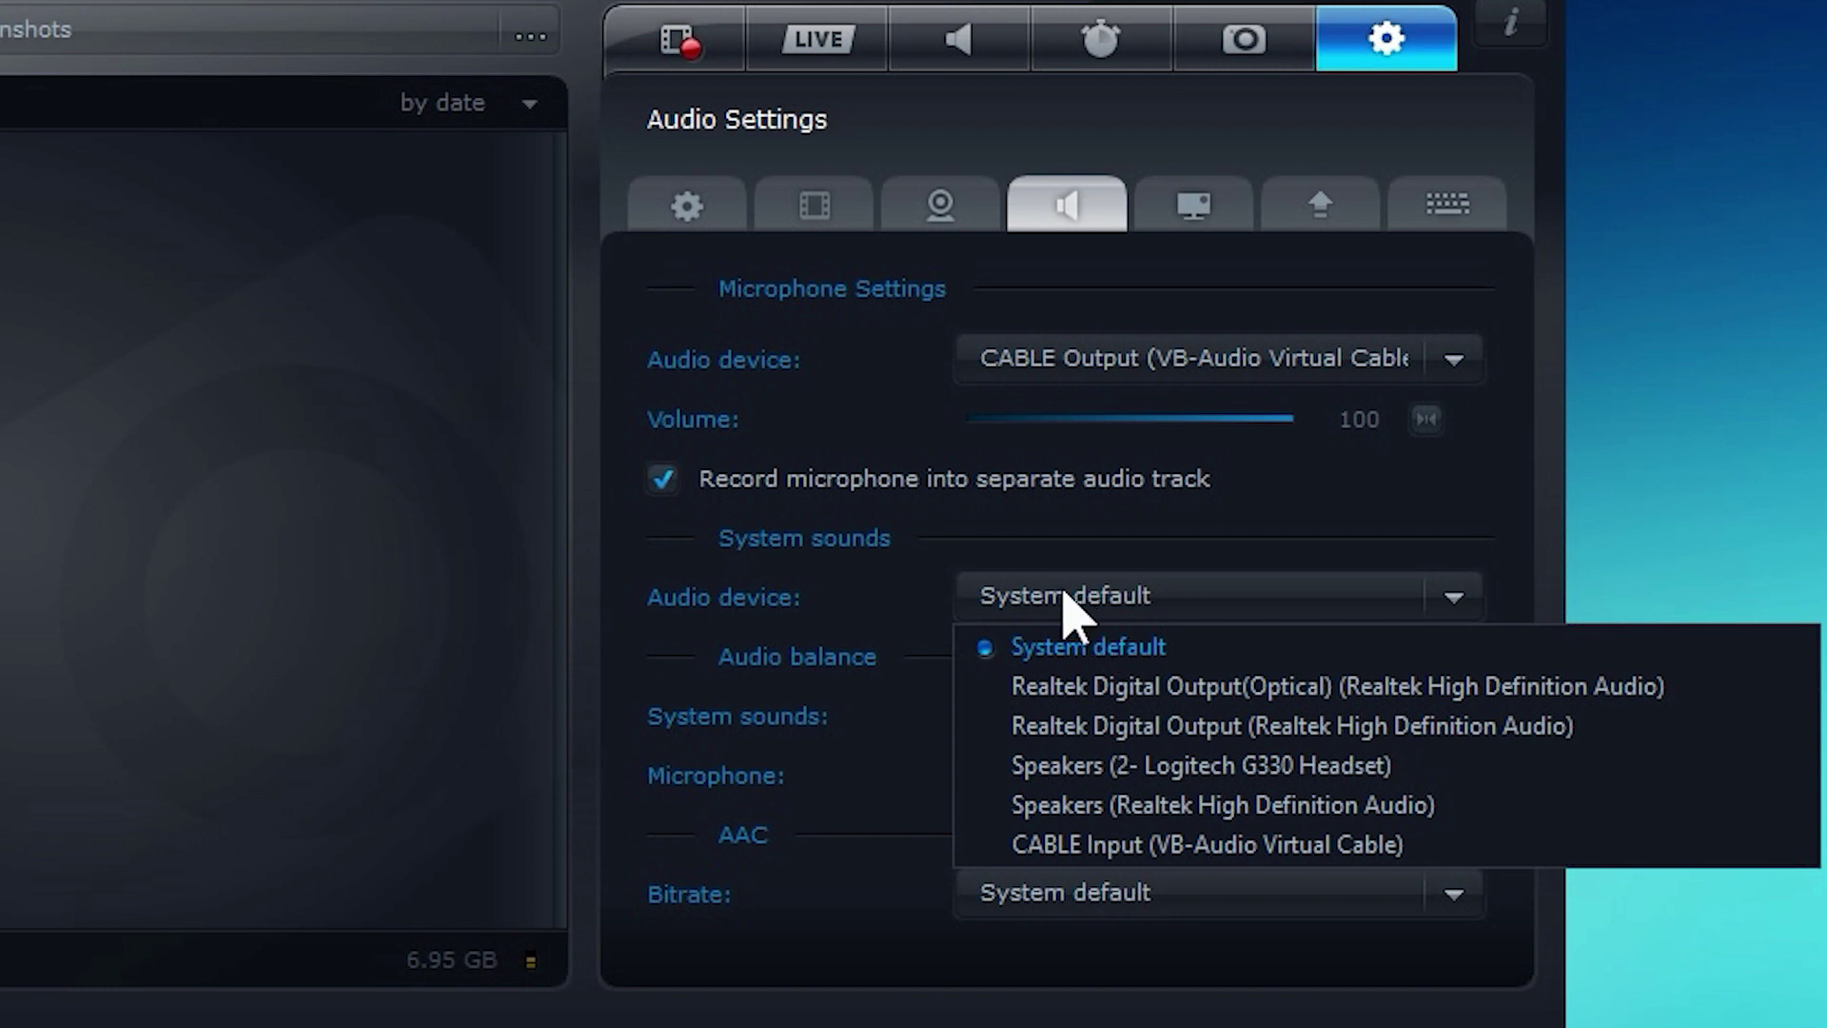
click(859, 569)
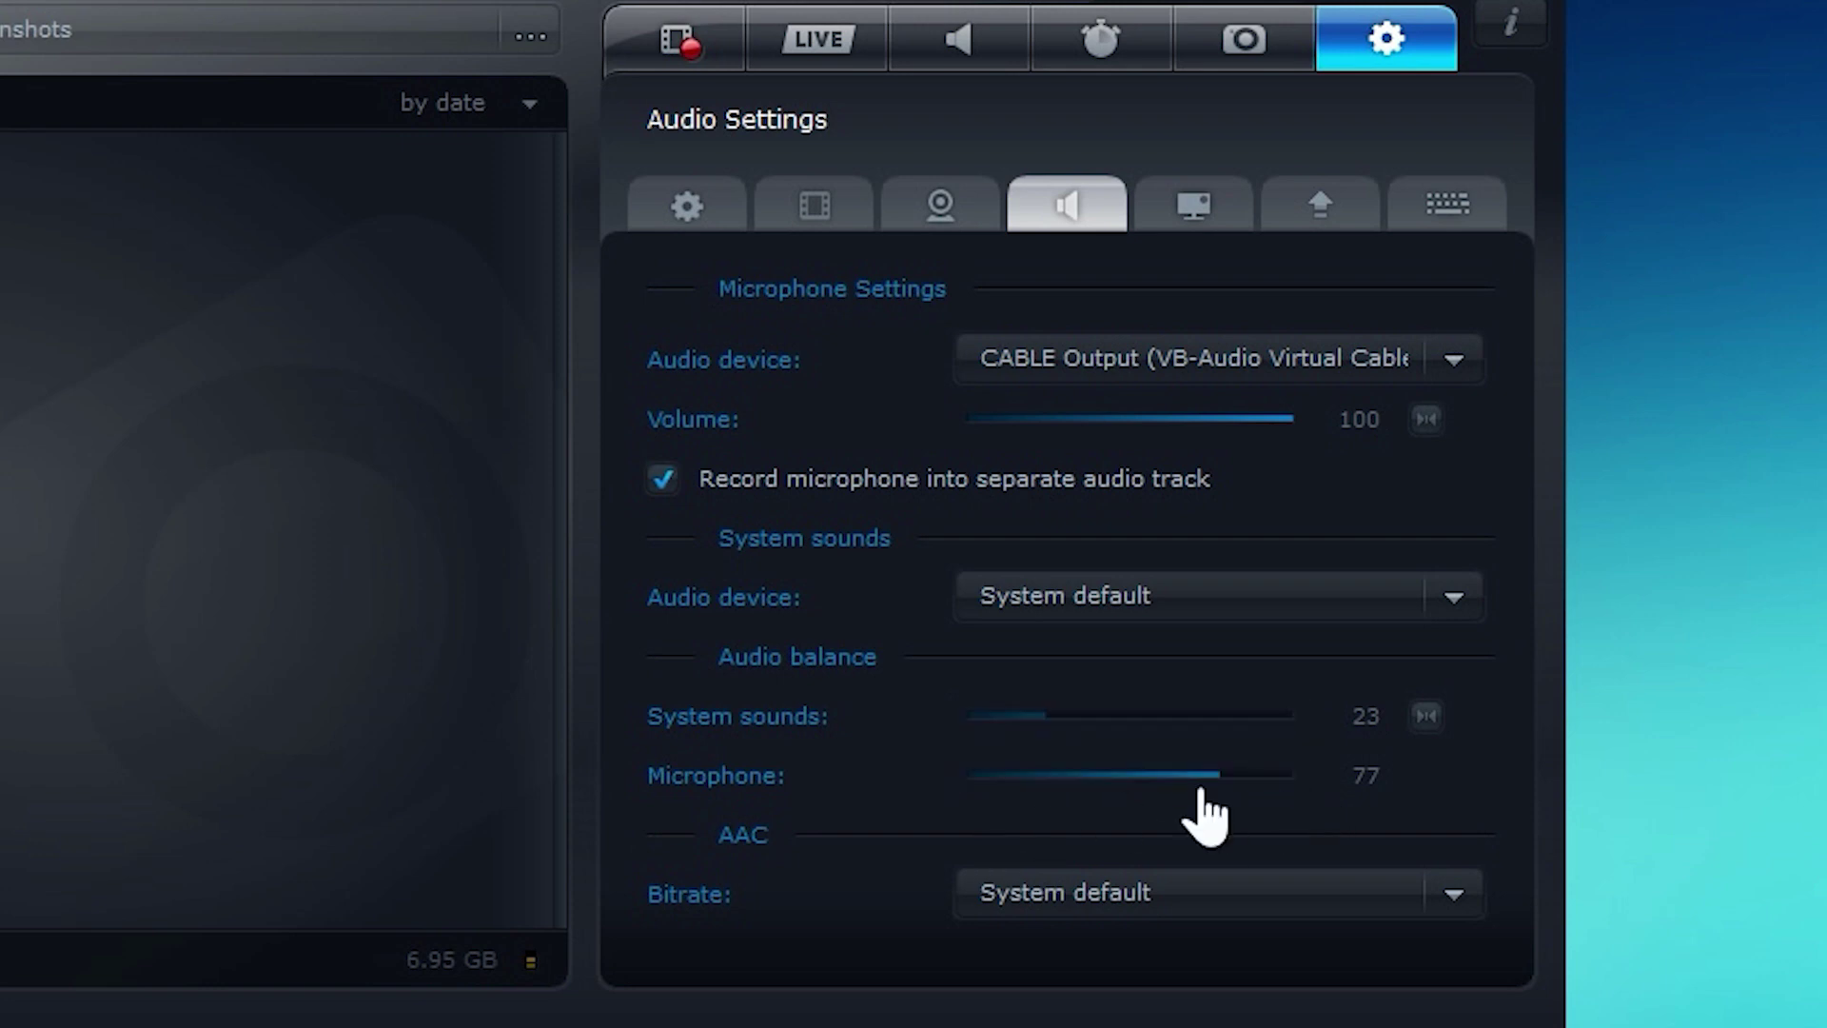
click(1197, 904)
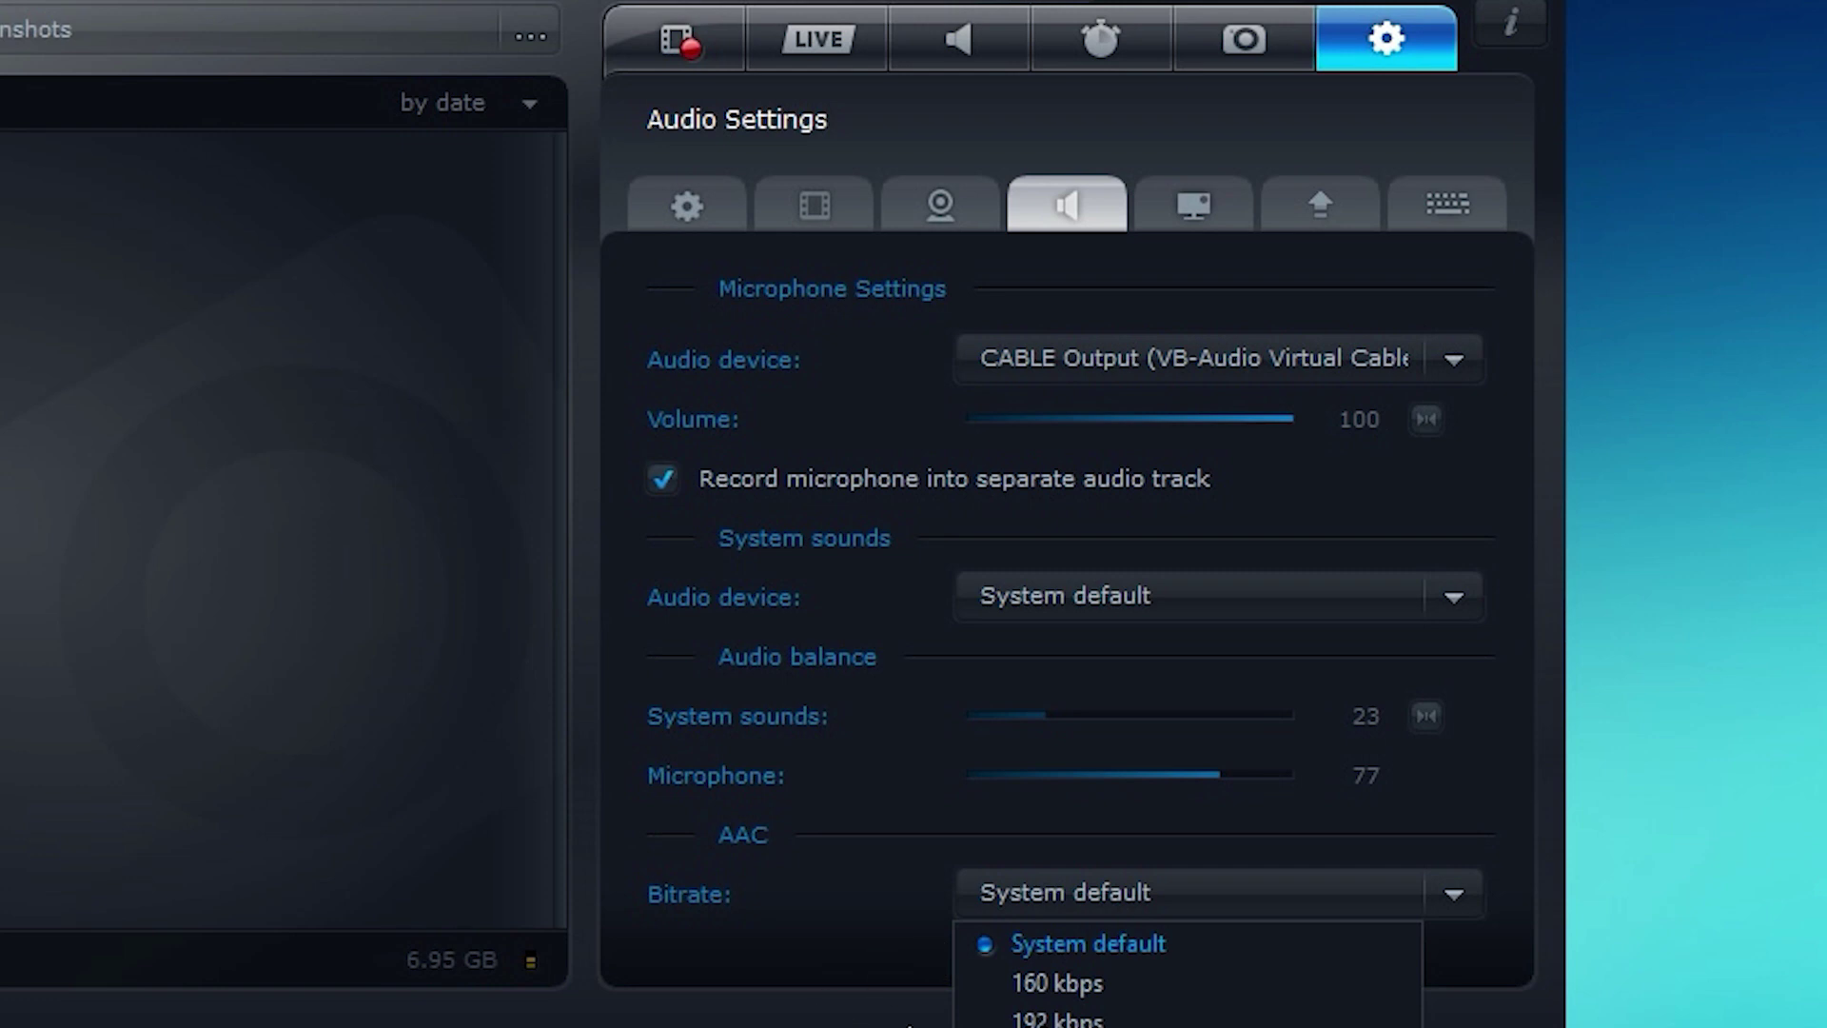
click(828, 867)
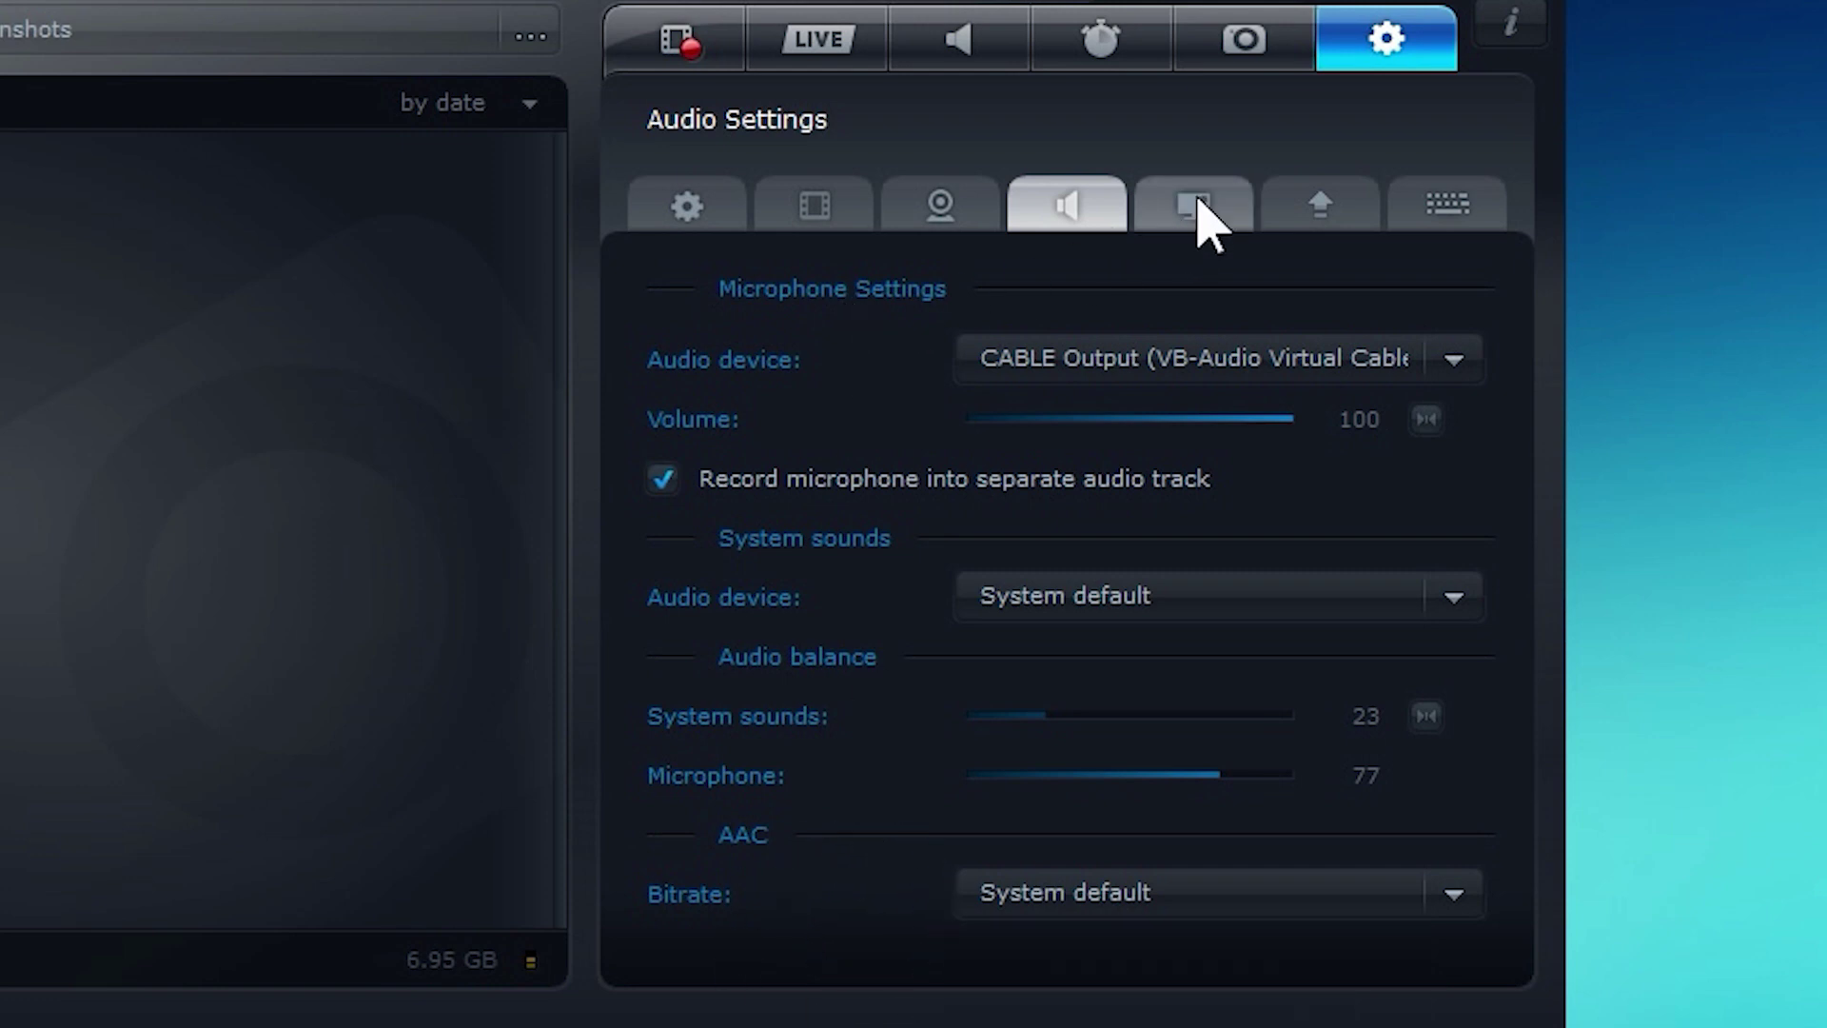
- Show HUD Settings with the upper right startup position and HUD hidden during desktop recording
click(1190, 210)
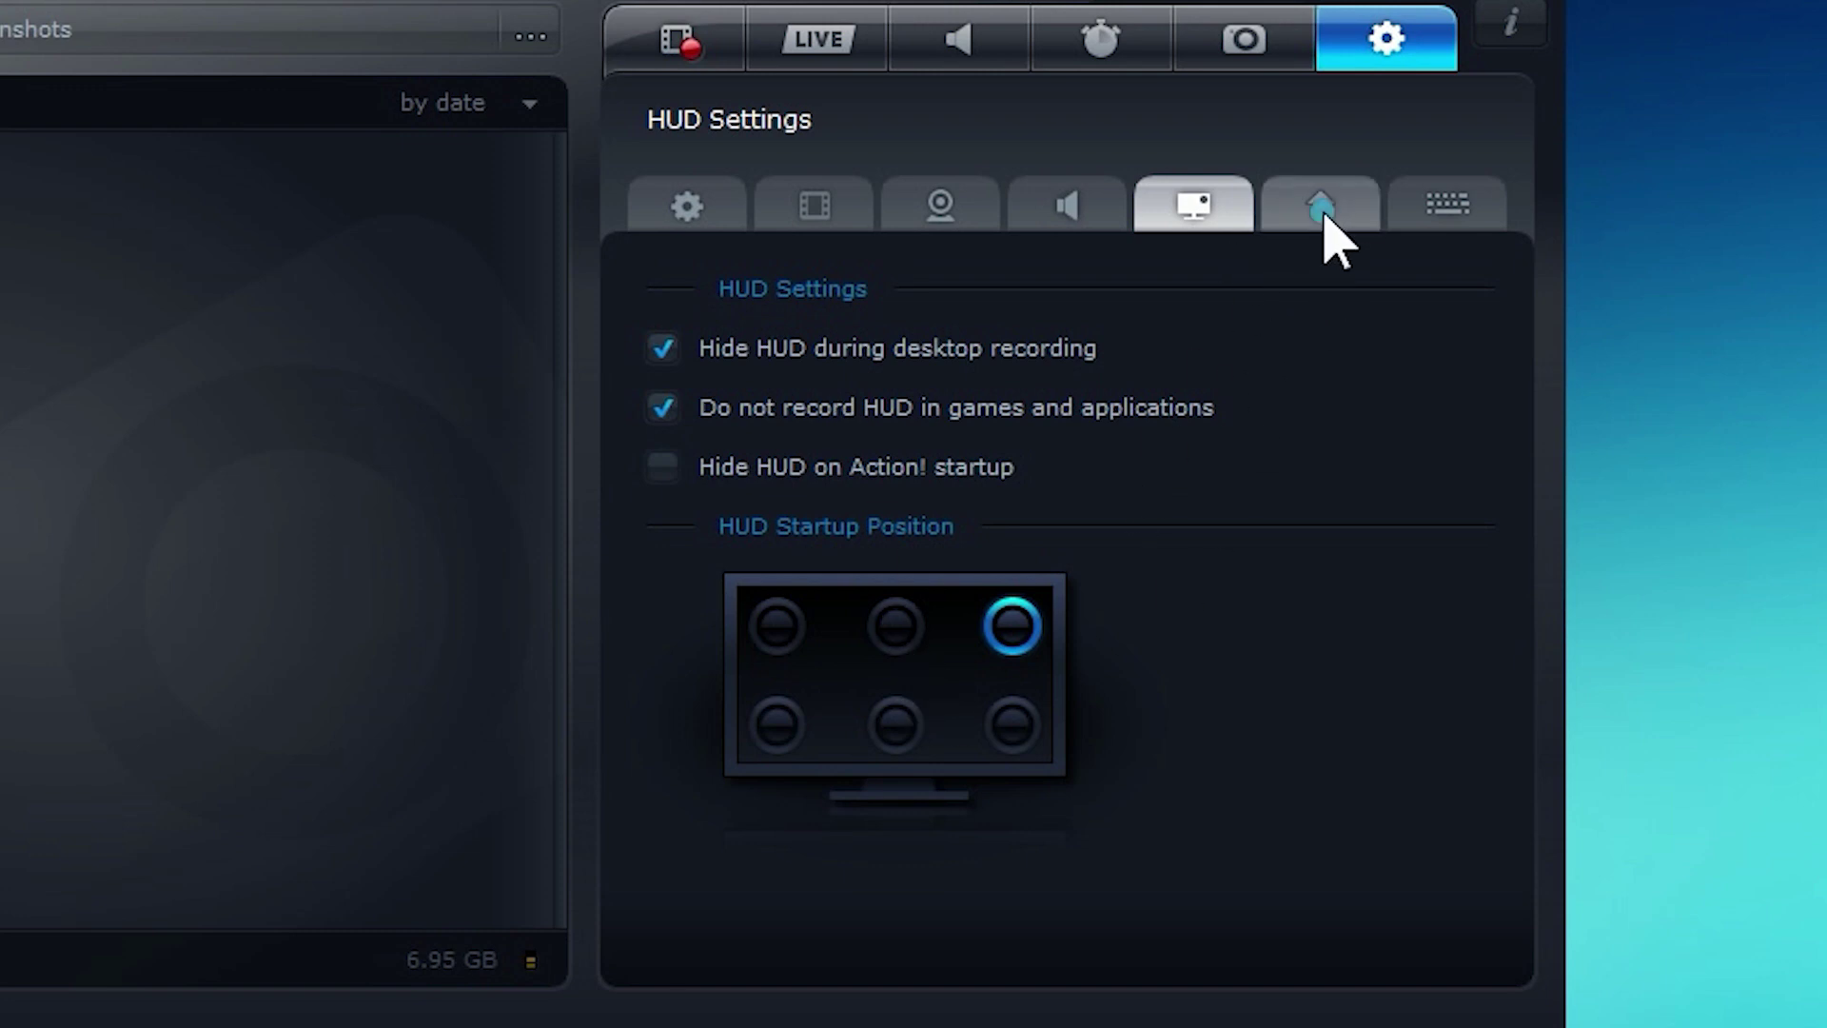
- Show Export Settings and check the hardware encoder list, keeping NVIDIA CUDA
click(1323, 211)
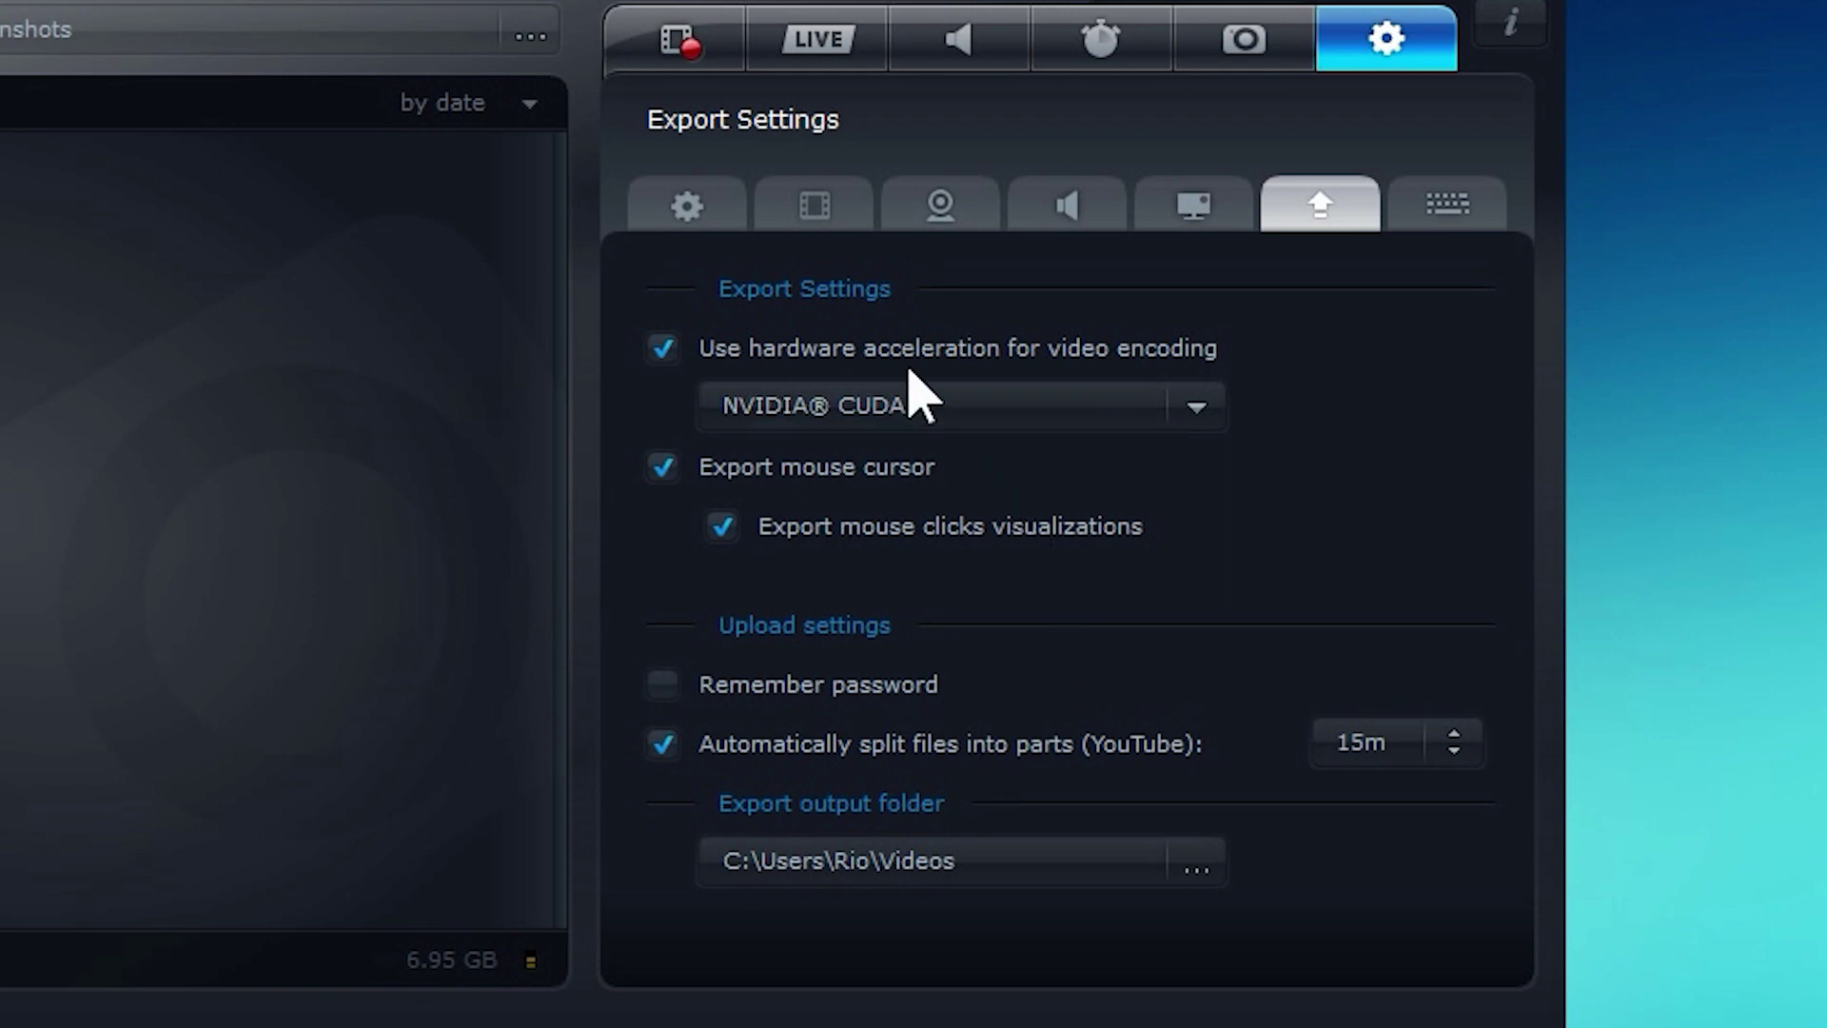
click(1196, 409)
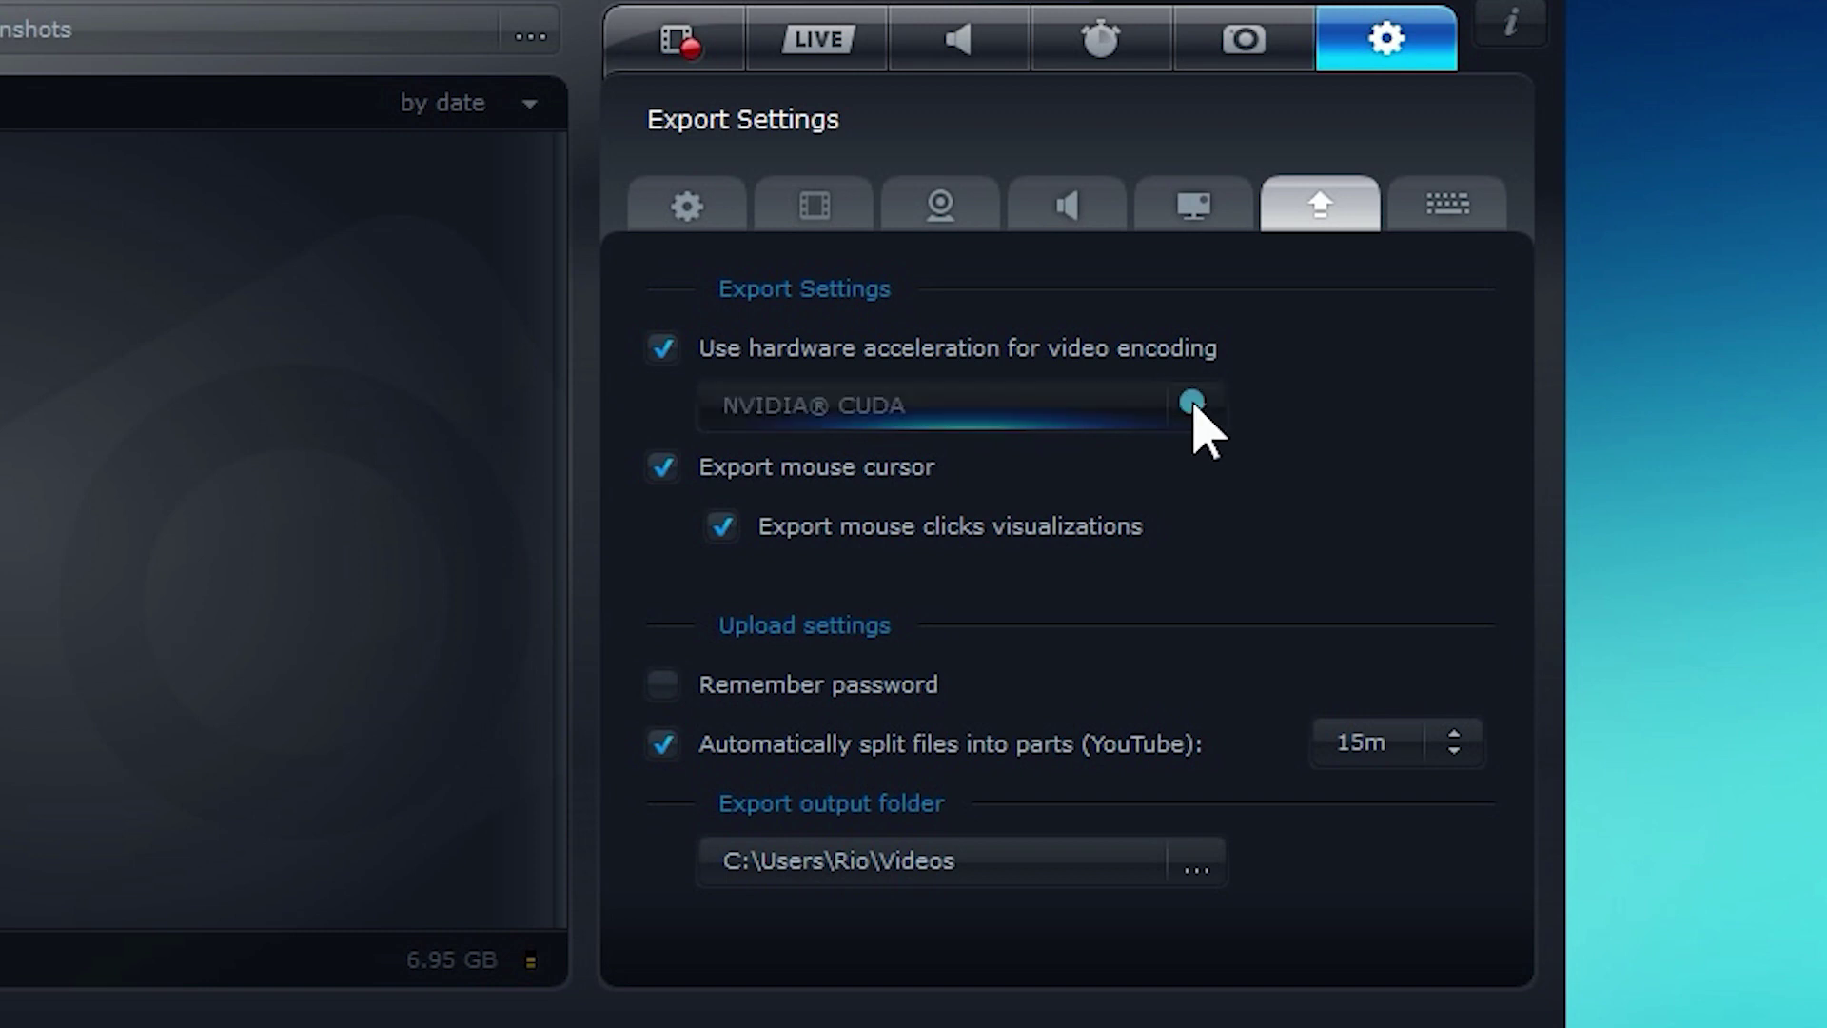
click(1196, 409)
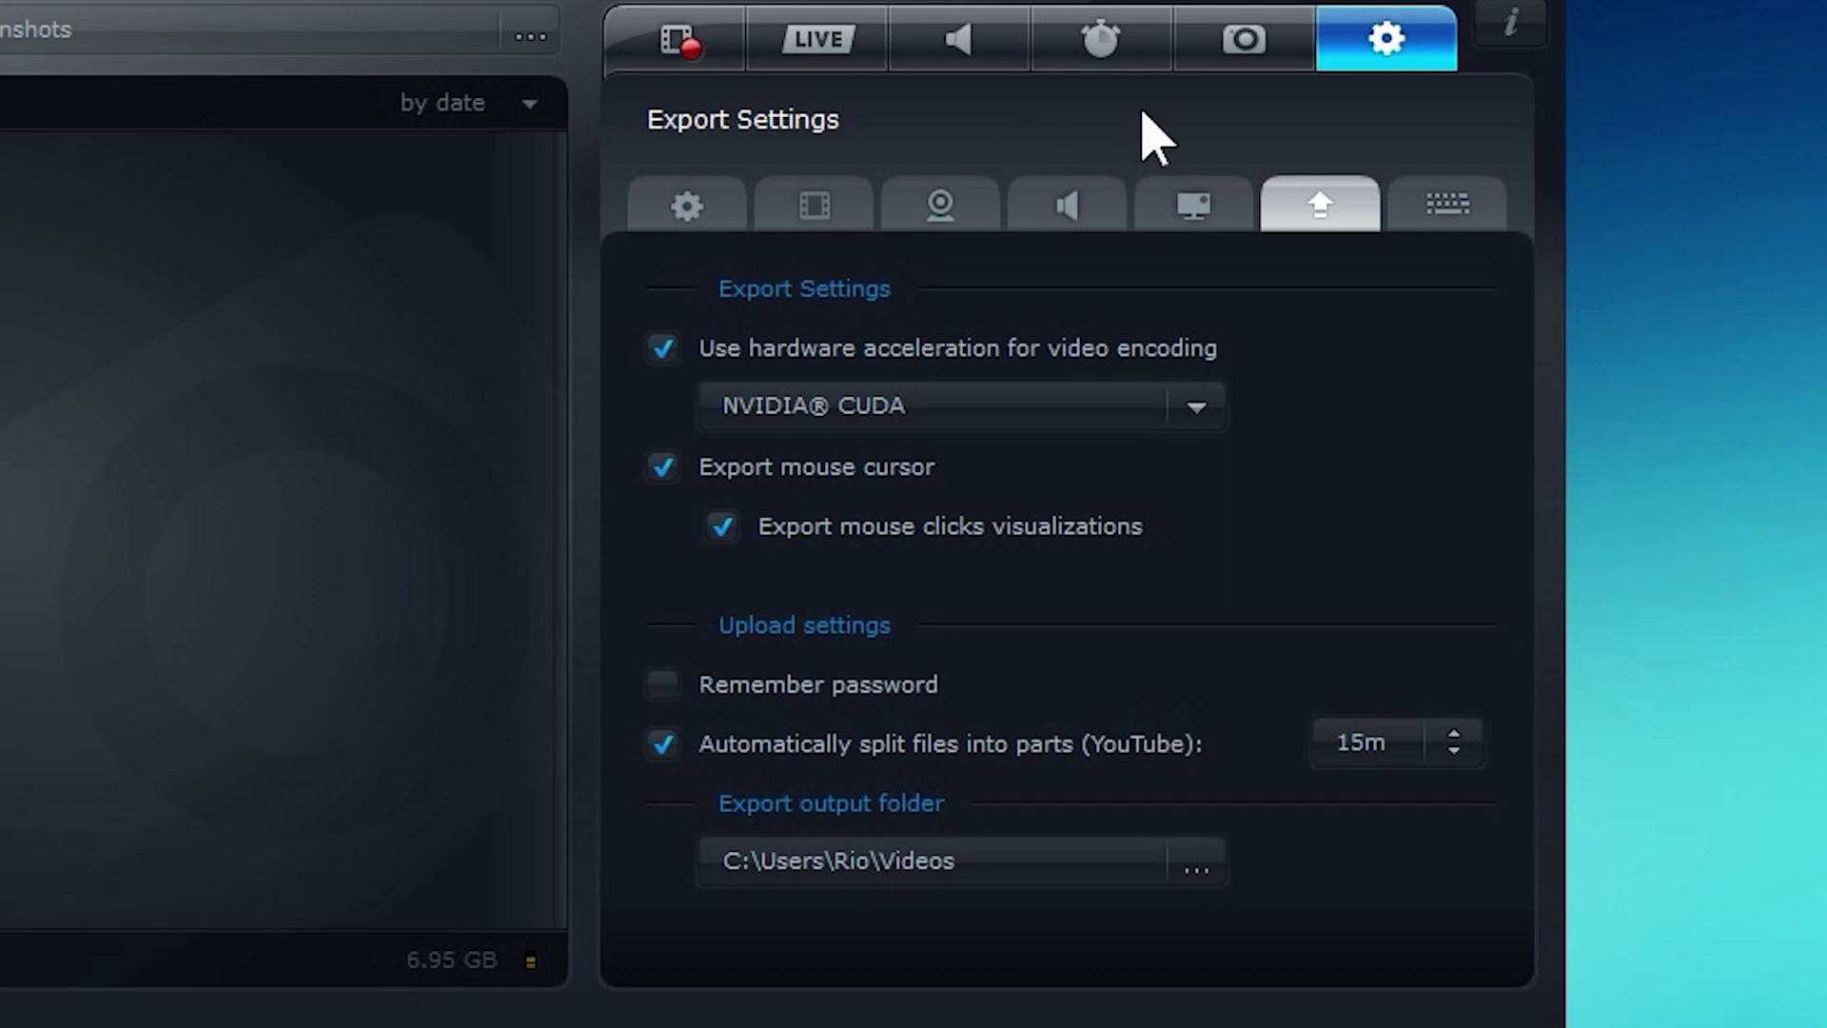
- Show the hotkey list: Record Video F19, Record Audio F18, Benchmarking F17, Screenshots F16
click(1451, 231)
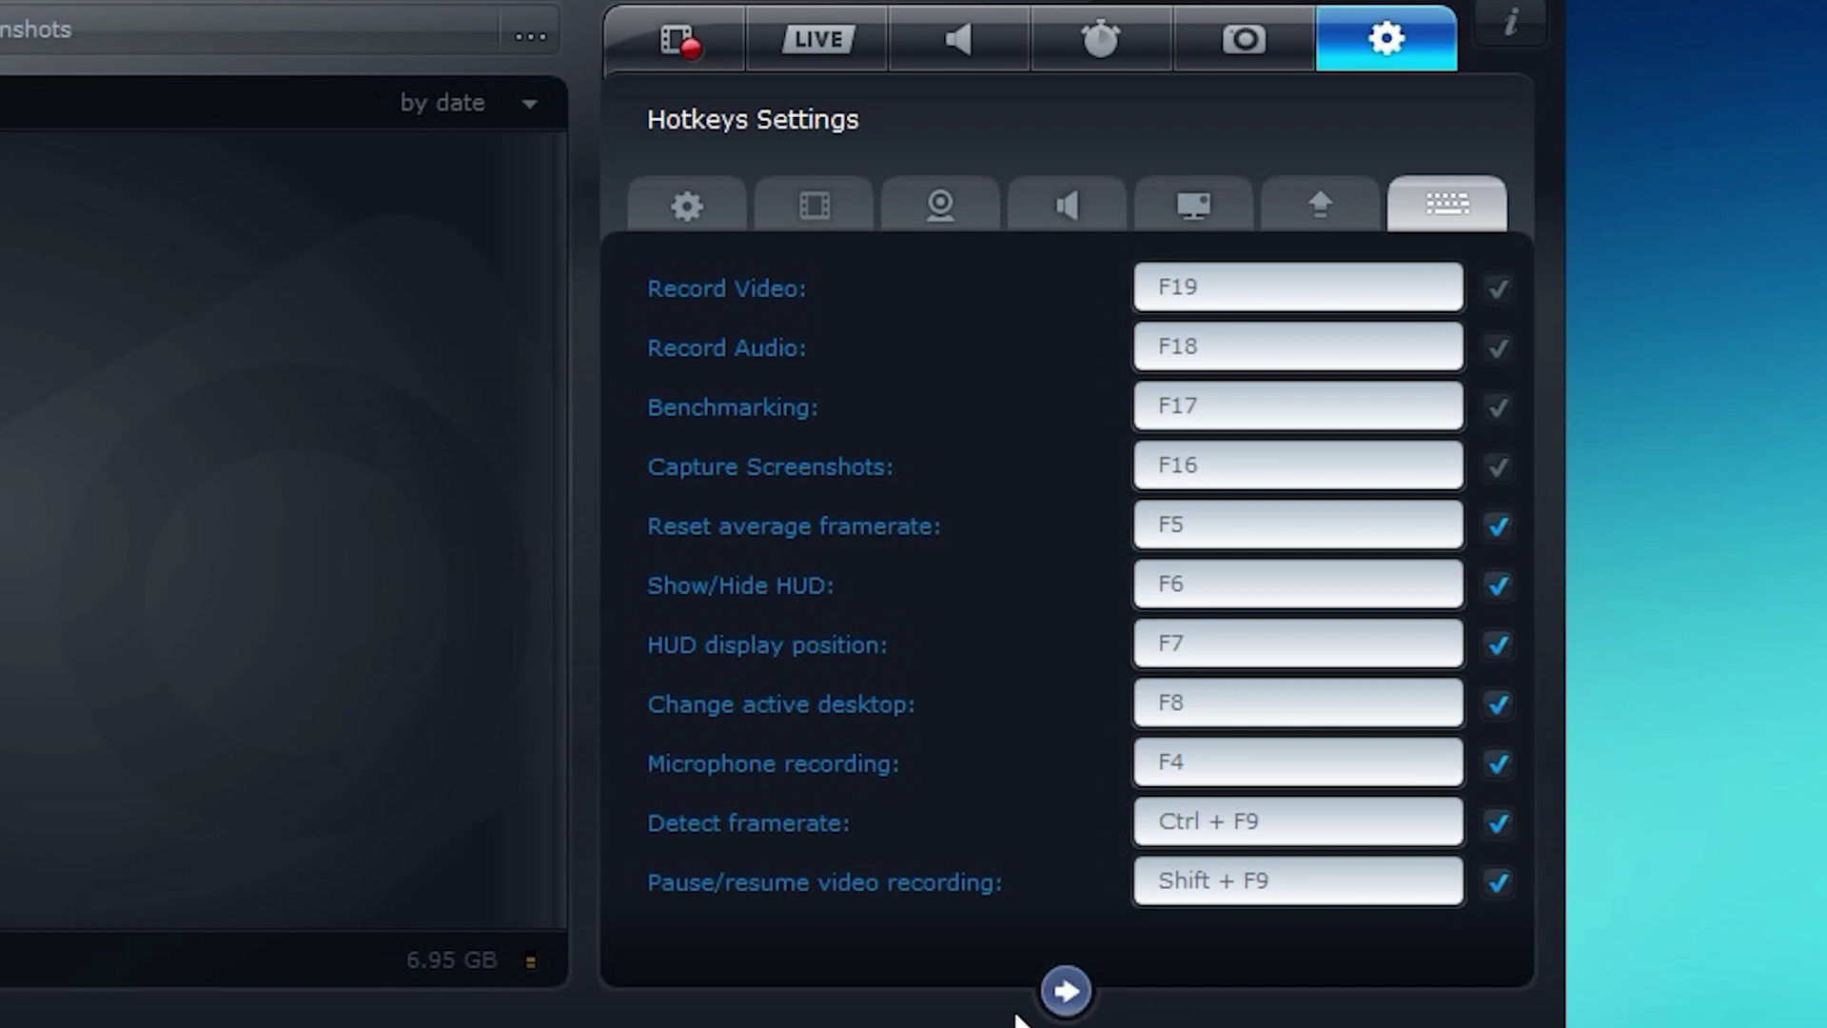
click(1070, 989)
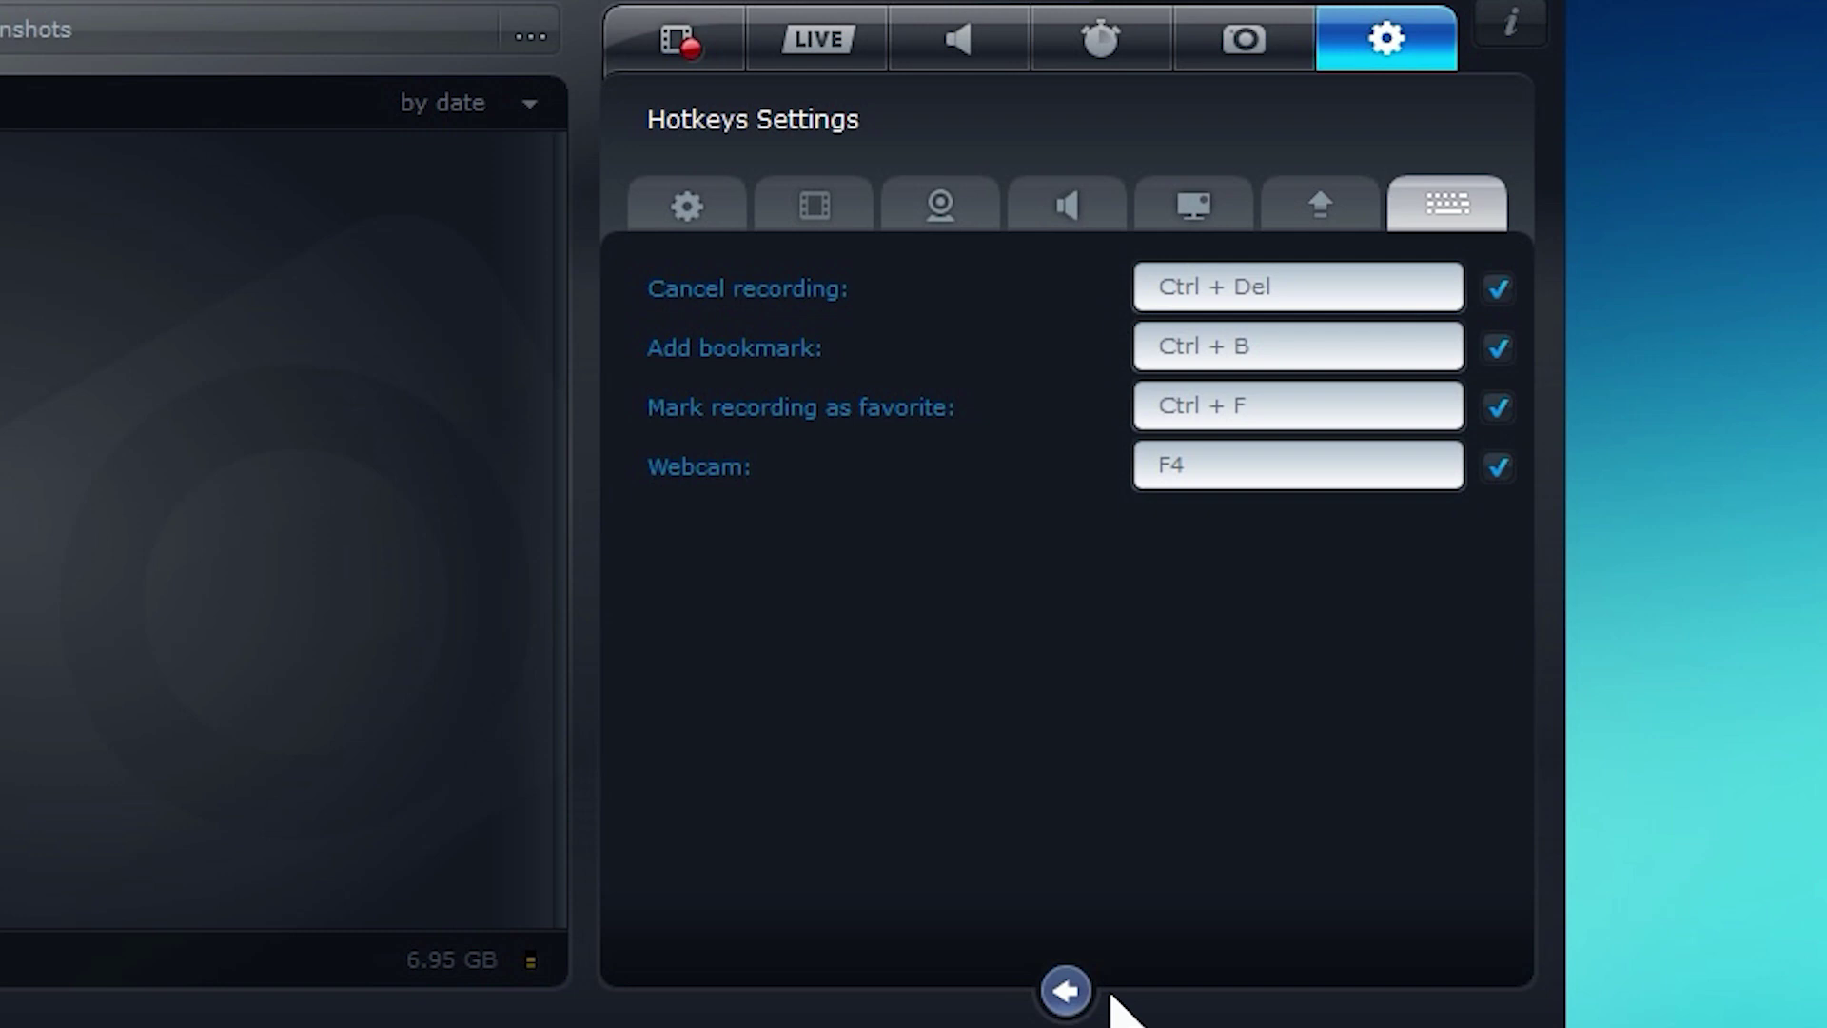
click(1183, 479)
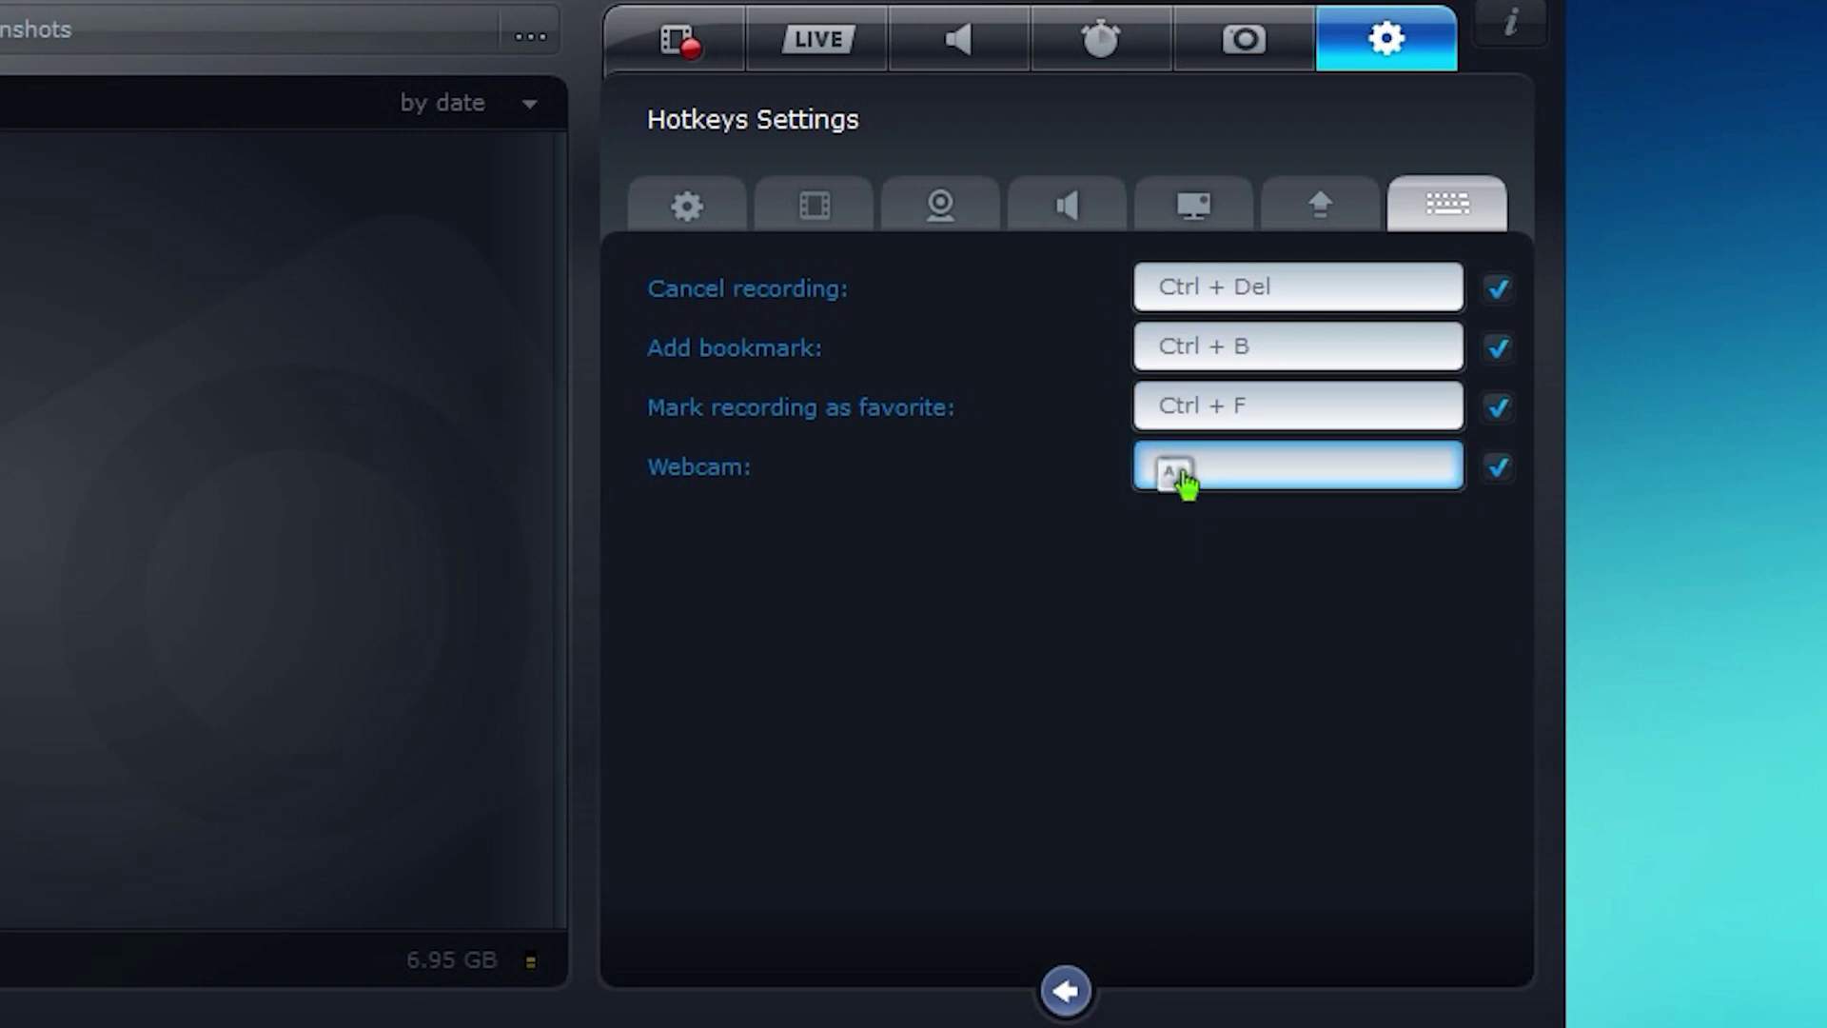
key(F4)
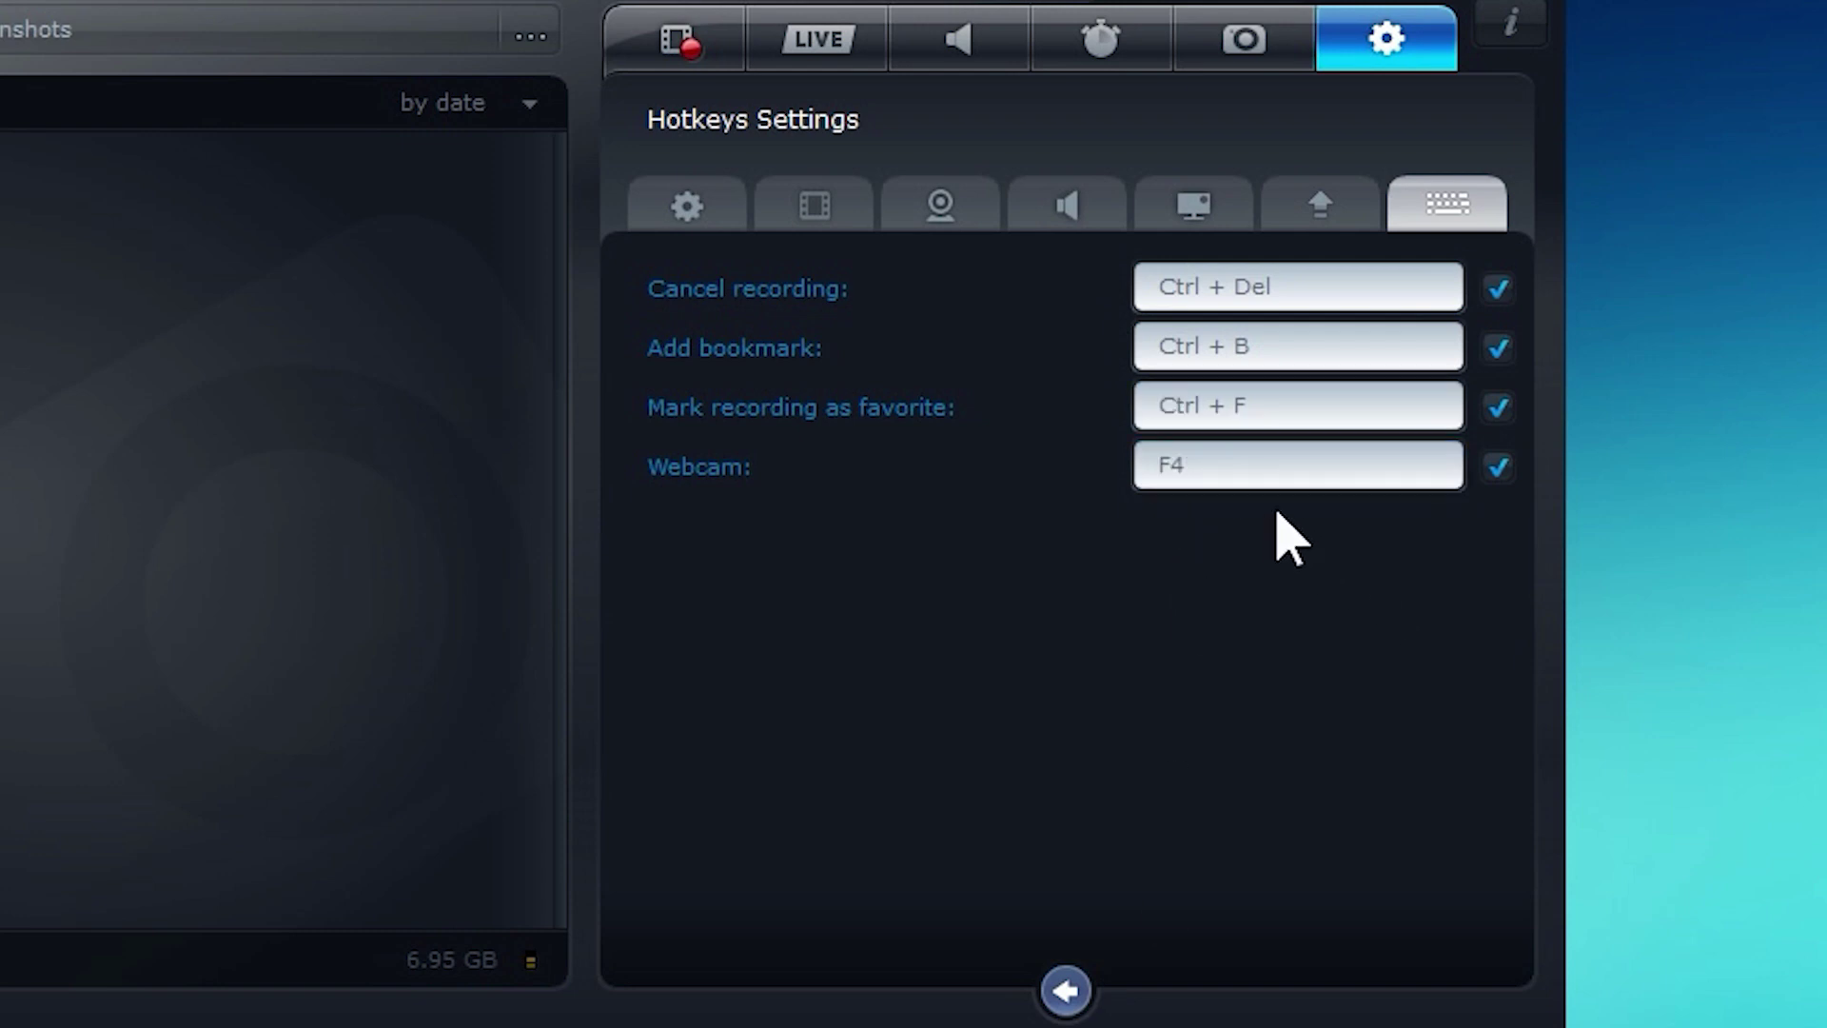
click(1067, 993)
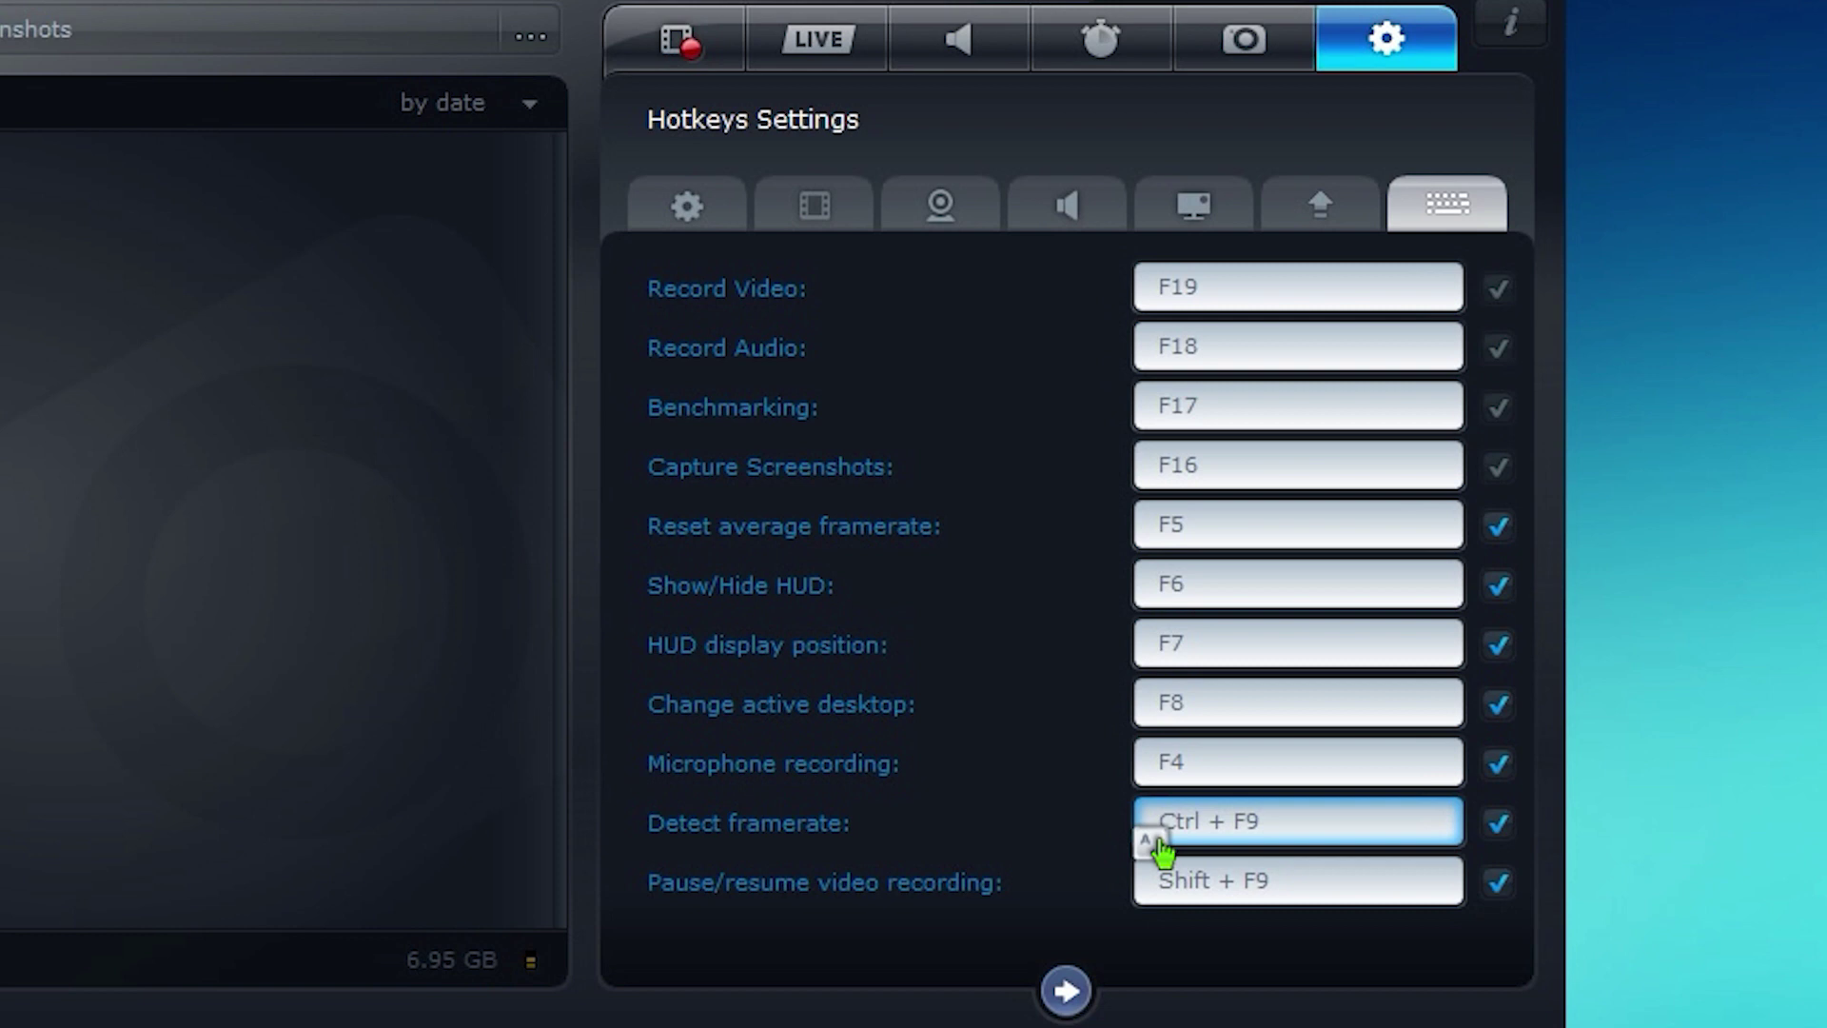
click(1065, 991)
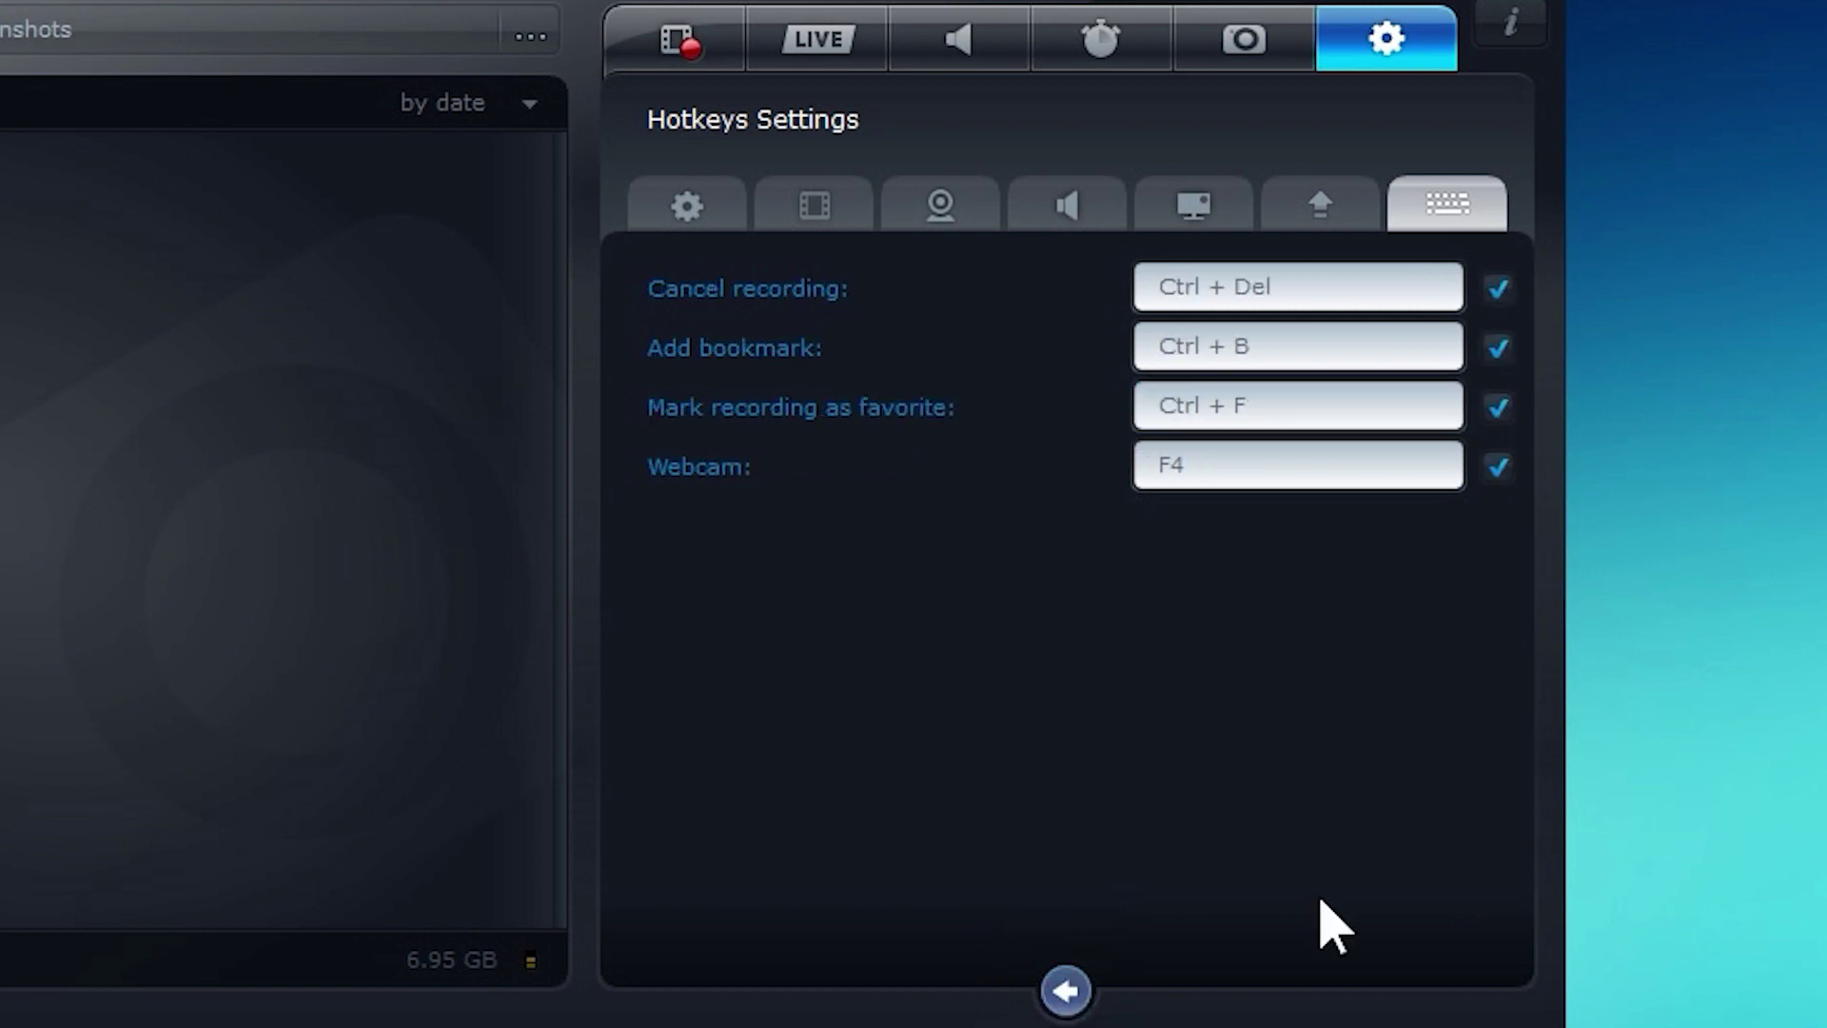
click(1085, 993)
click(1063, 990)
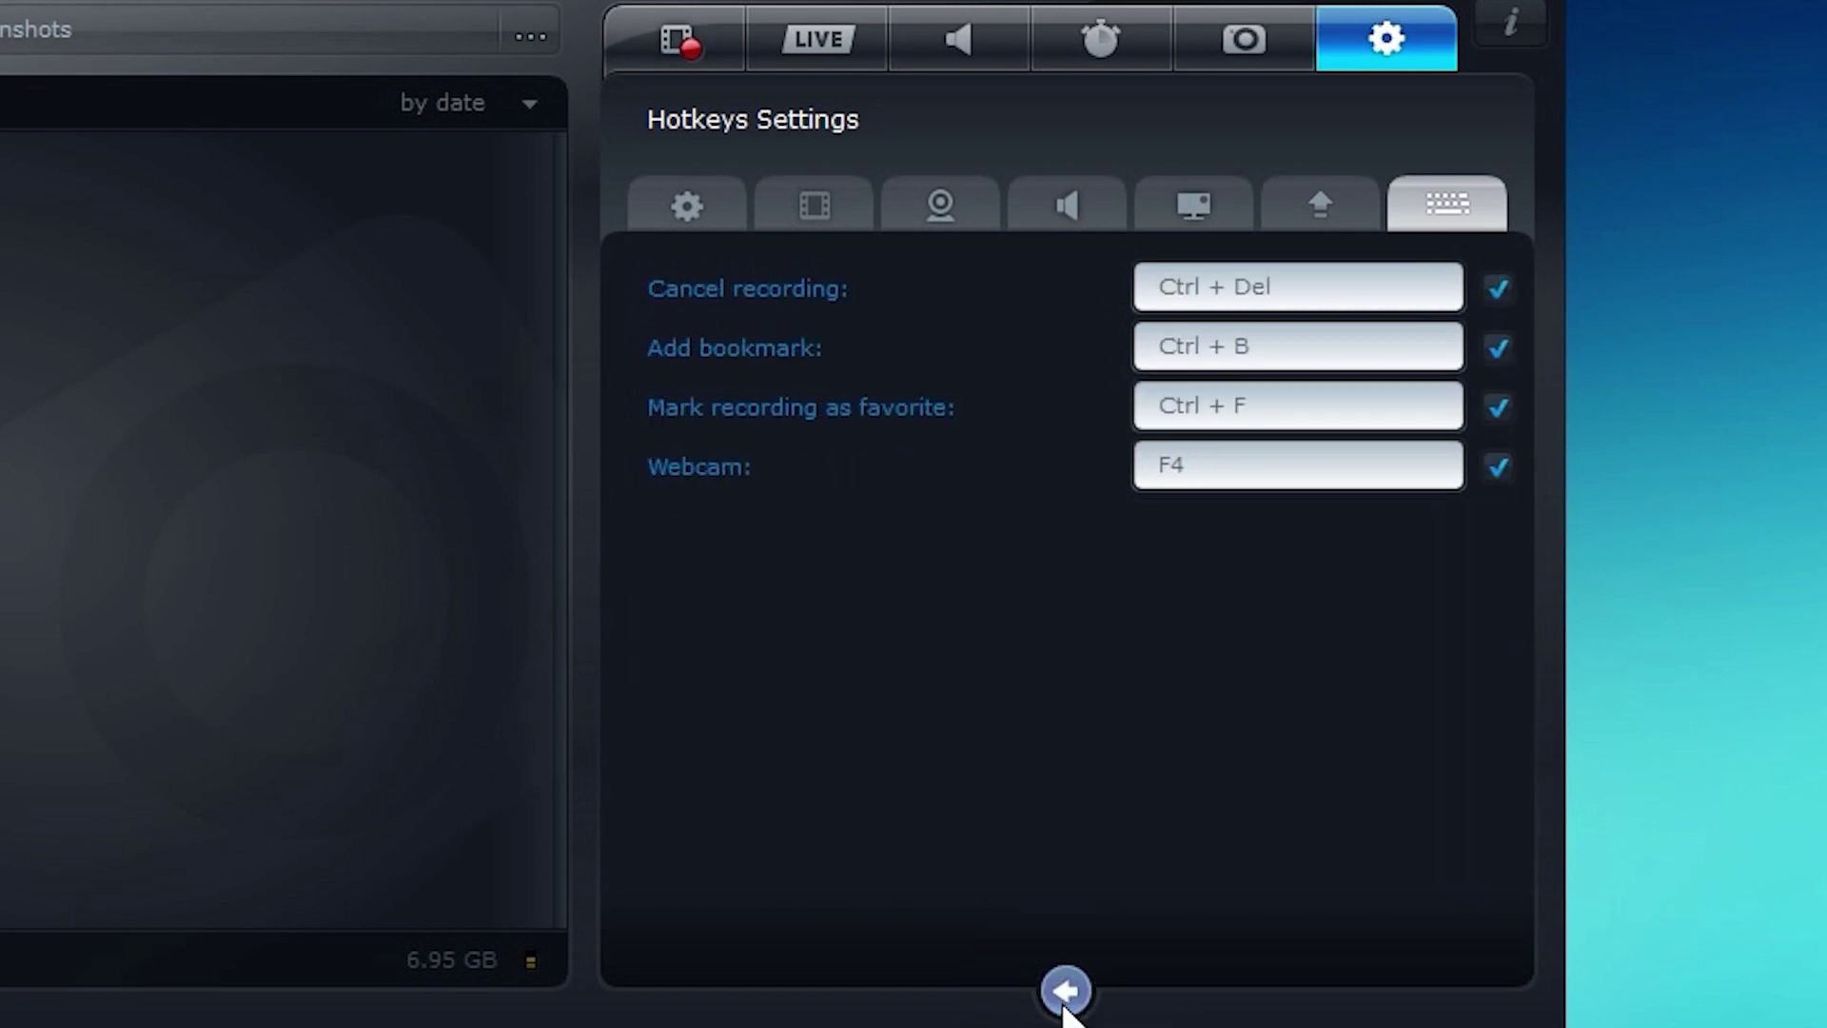
click(1064, 995)
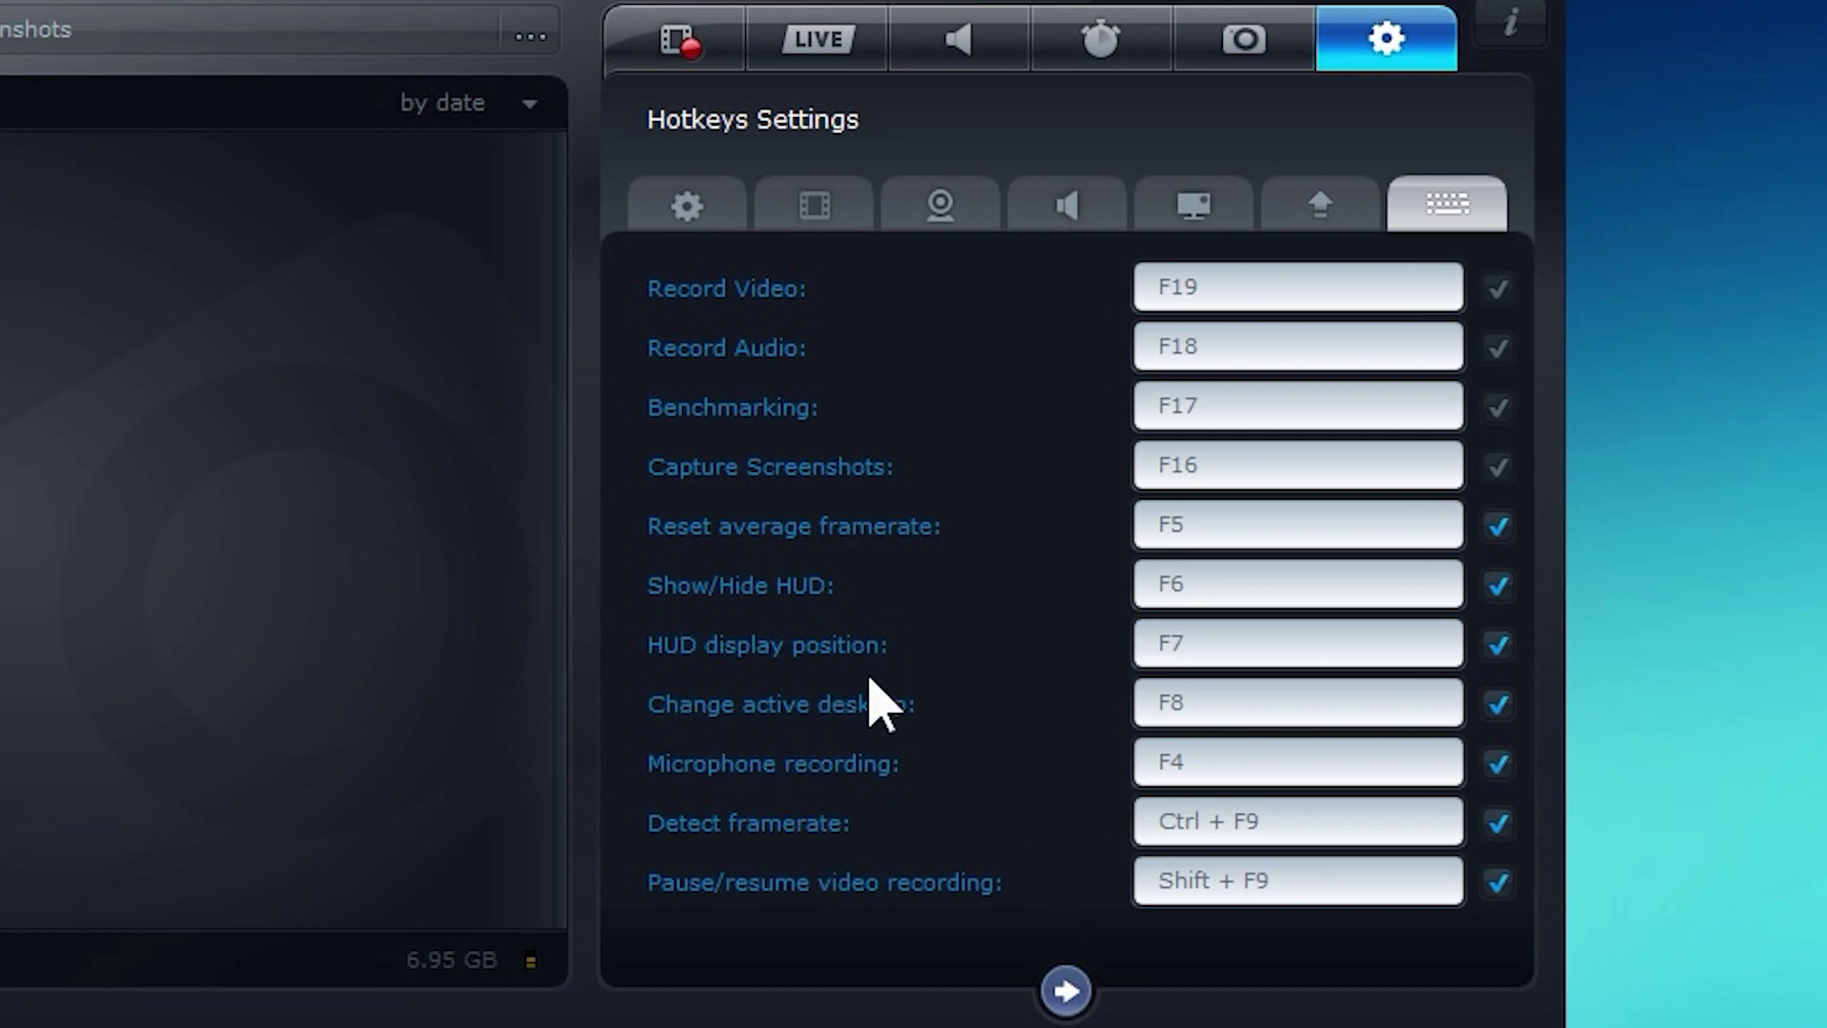
drag(1186, 665, 1137, 659)
drag(1265, 600, 1294, 820)
click(1066, 989)
click(1065, 990)
- Return to Video Recording, showing desktop mode, AVI, Original size and 60 fps
click(682, 49)
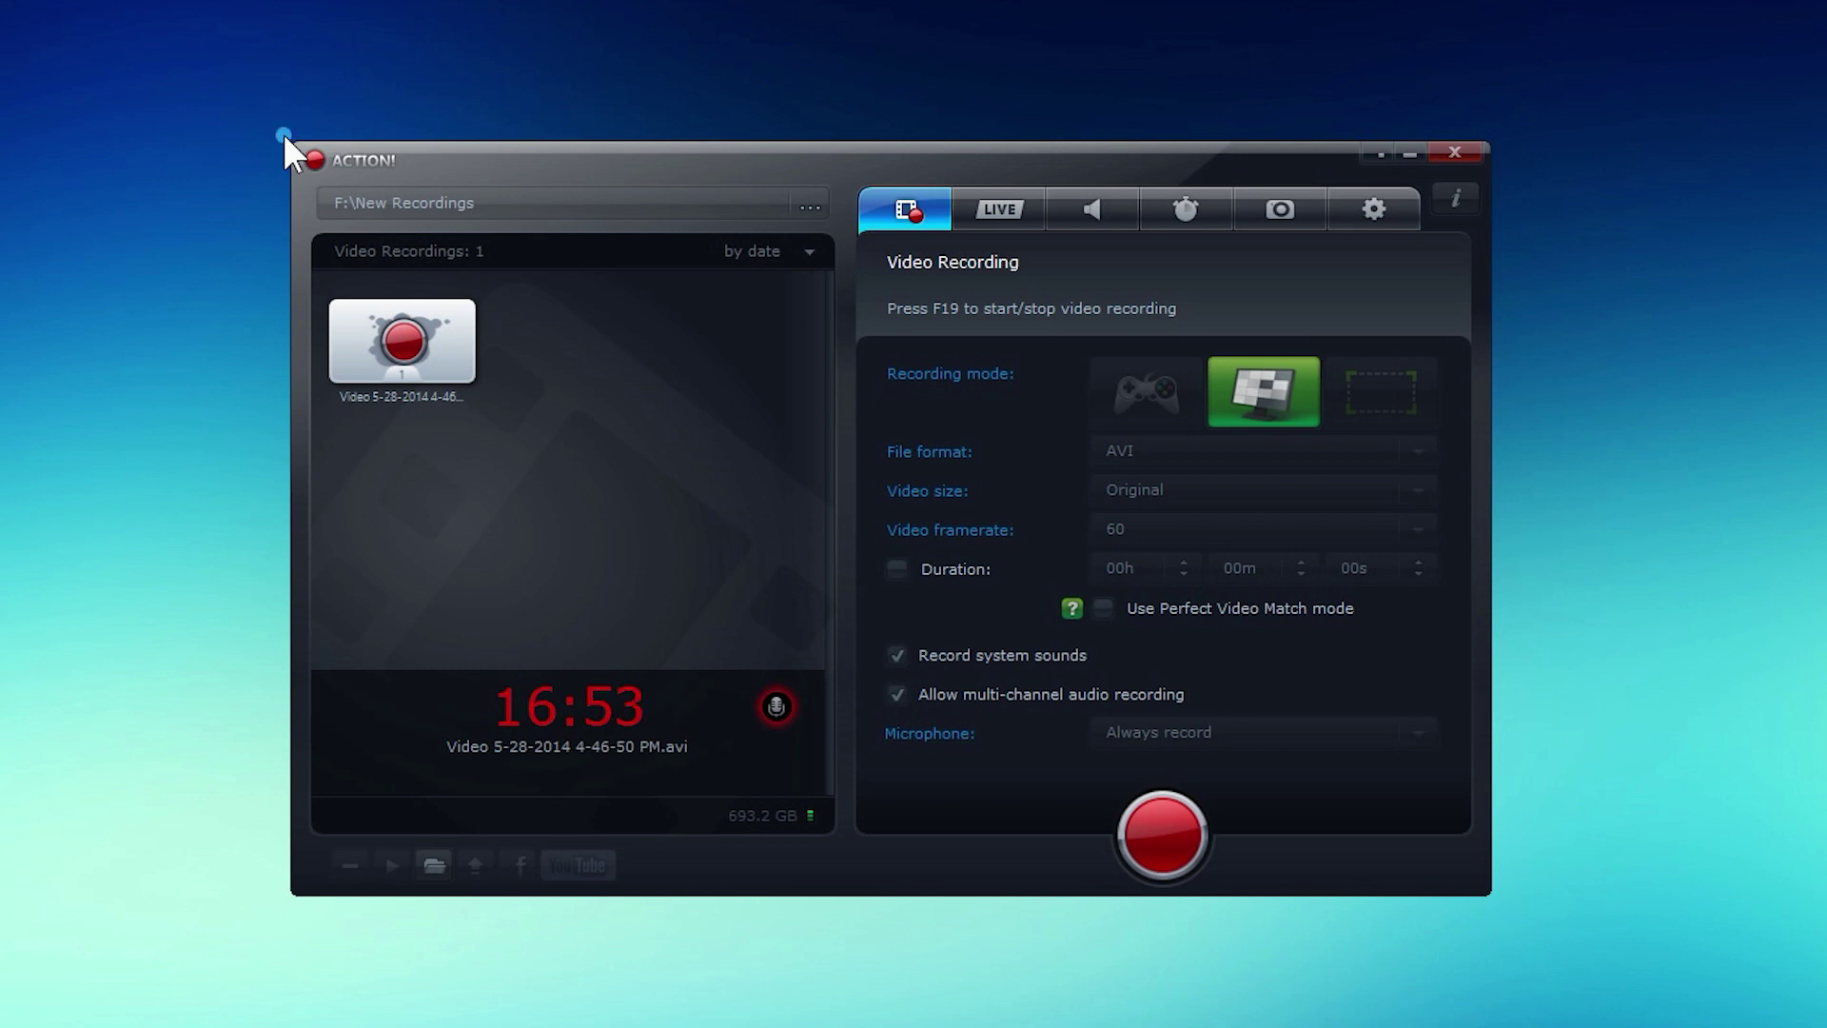
drag(282, 133, 1496, 900)
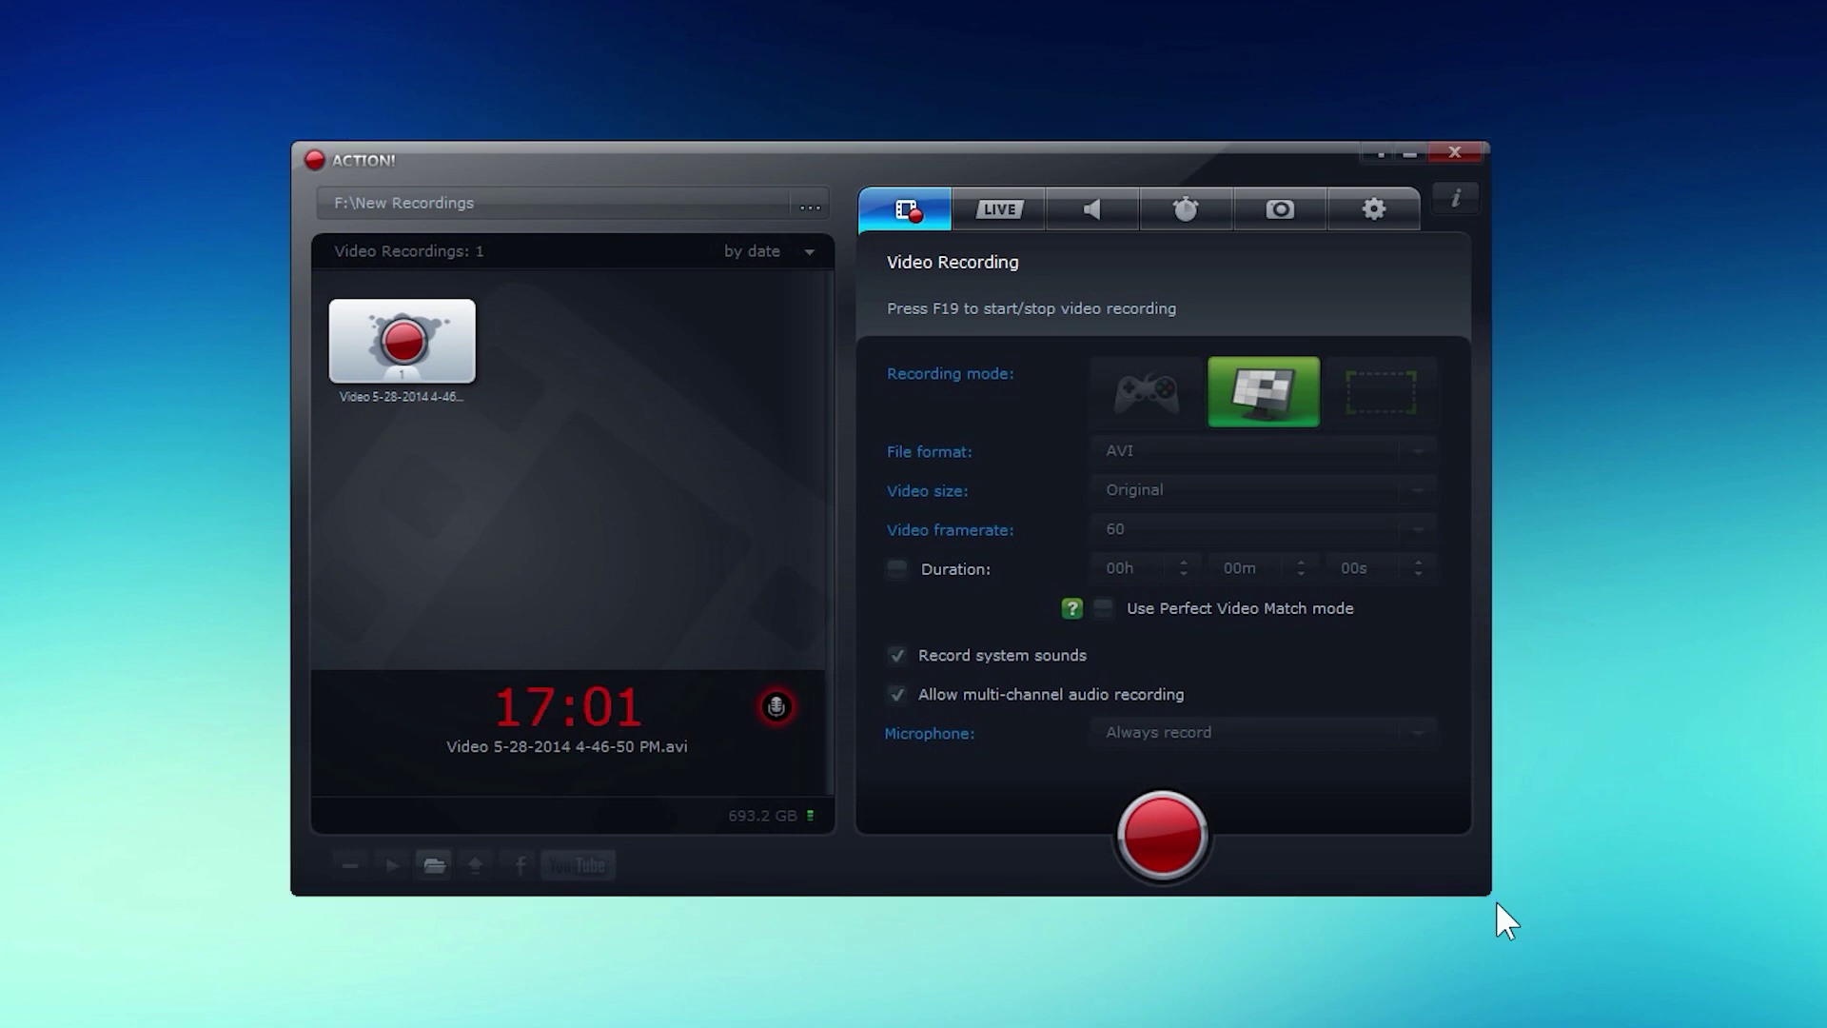